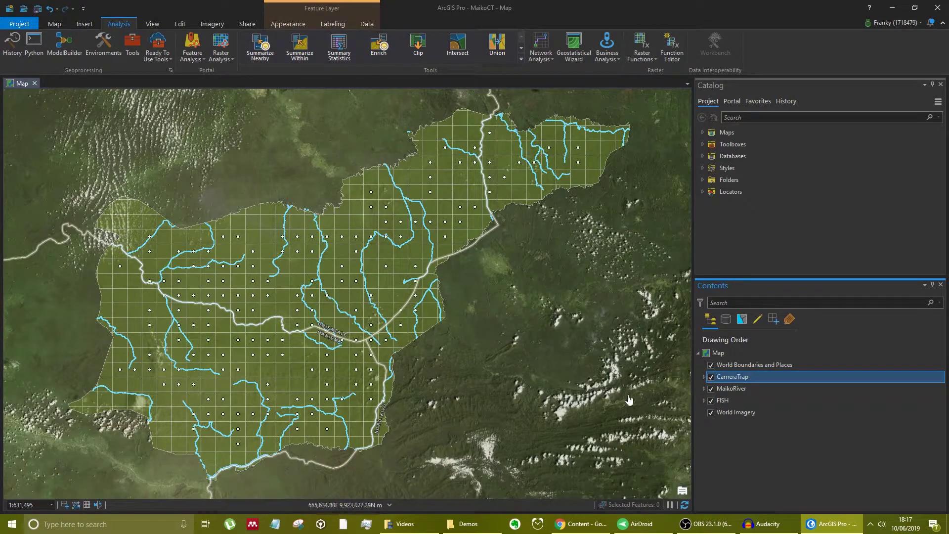
Step: Open the field design of the CameraTrap layer and add four new fields to it
right_click(740, 377)
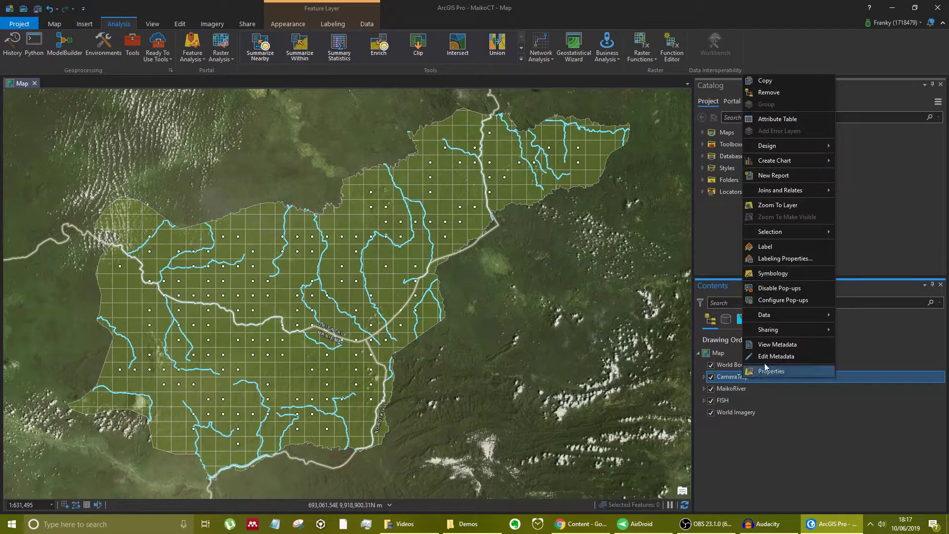
mouse_move(793, 145)
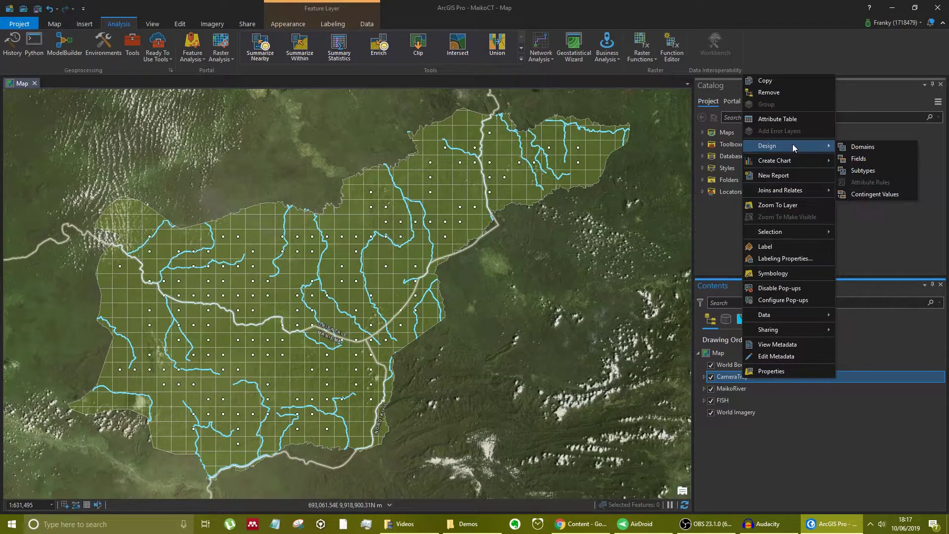
left_click(845, 158)
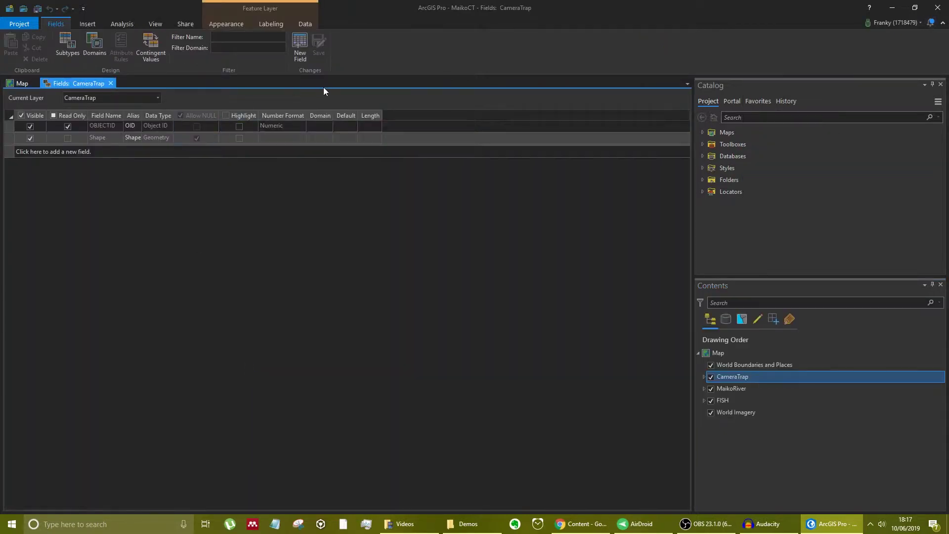
left_click(29, 152)
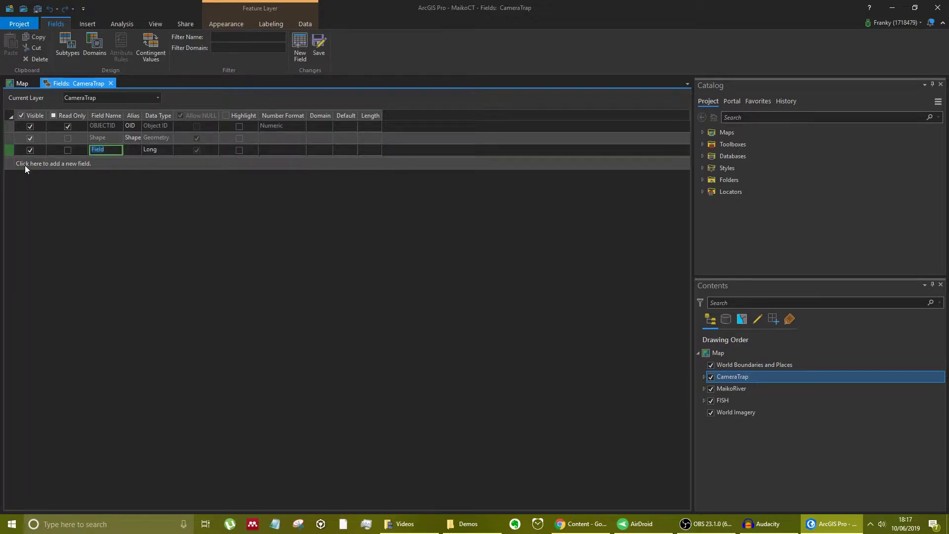
left_click(26, 166)
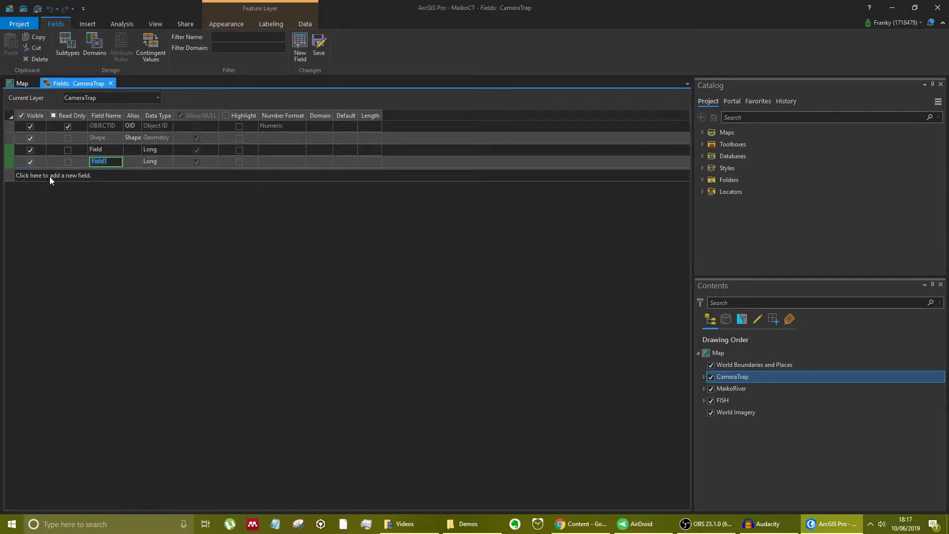
left_click(49, 177)
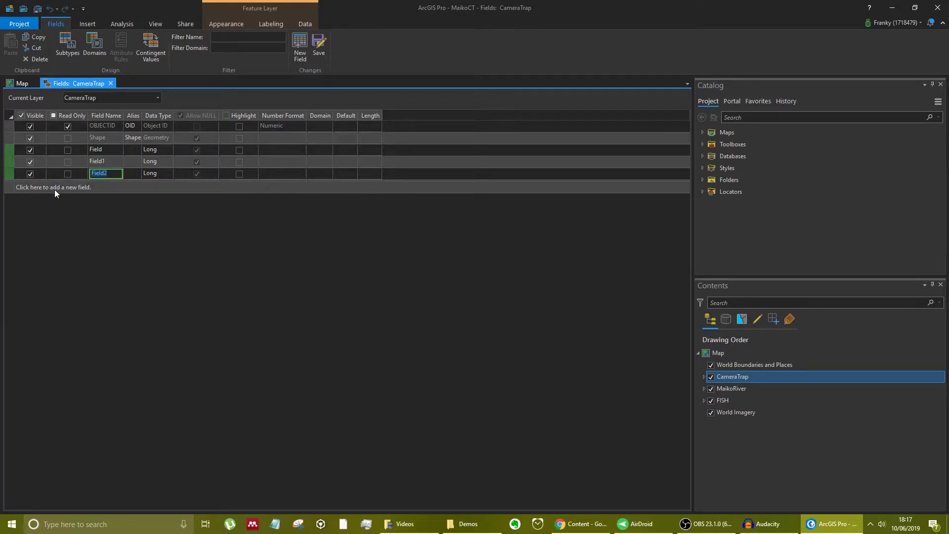
left_click(55, 191)
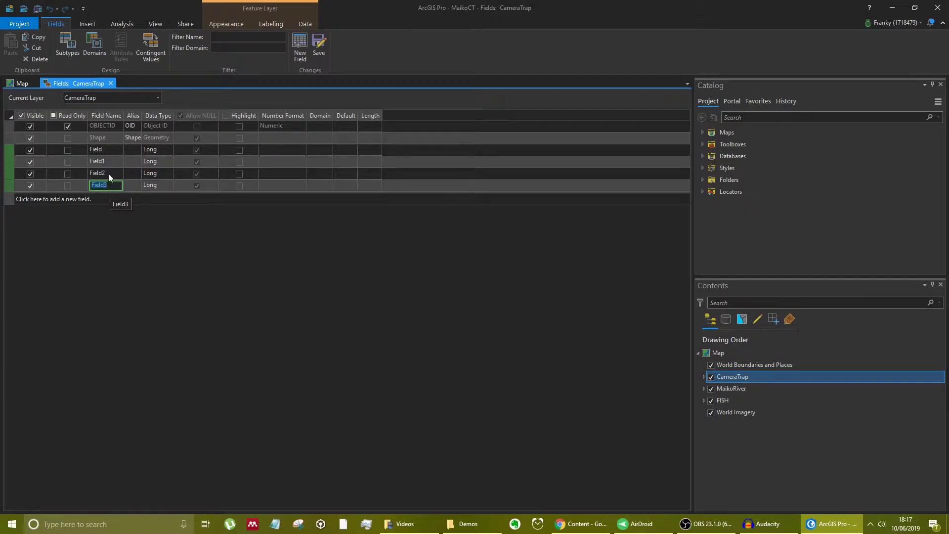
Step: Name the first new field NOM with alias Name, and the second DAT with alias Date
left_click(106, 151)
type("NOM")
key("Tab")
type("Name")
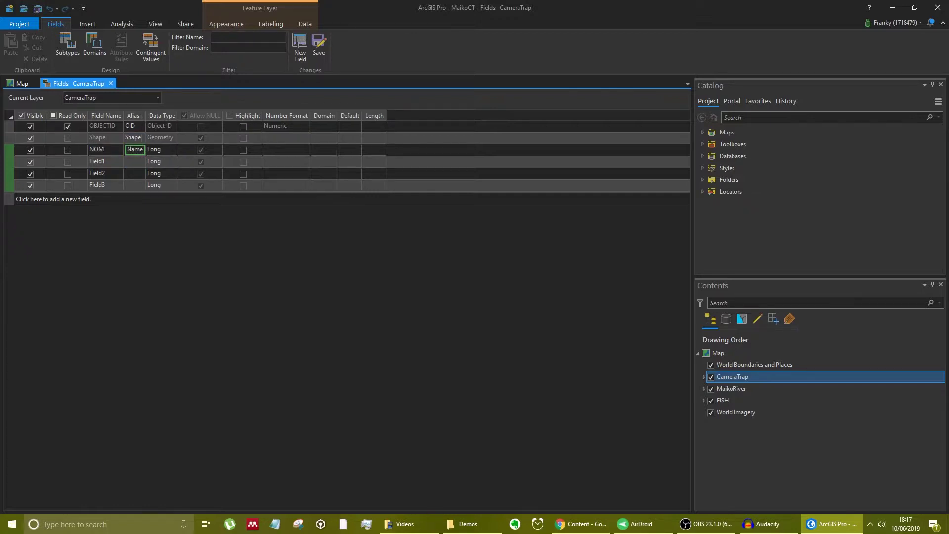
left_click(111, 159)
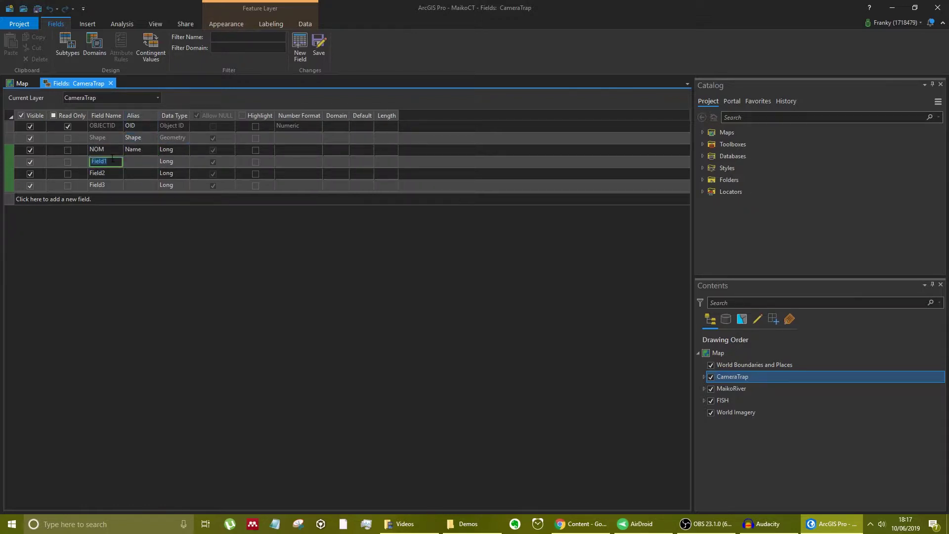
type("DAT")
key("Tab")
type("Date")
Step: Name the third new field BAT with alias Battery Life, and the fourth IPC with alias Issue with Picture
left_click(115, 174)
type("BAT")
left_click(136, 172)
type("Battery Life")
left_click(106, 186)
type("IPC")
left_click(134, 189)
type("Issue with")
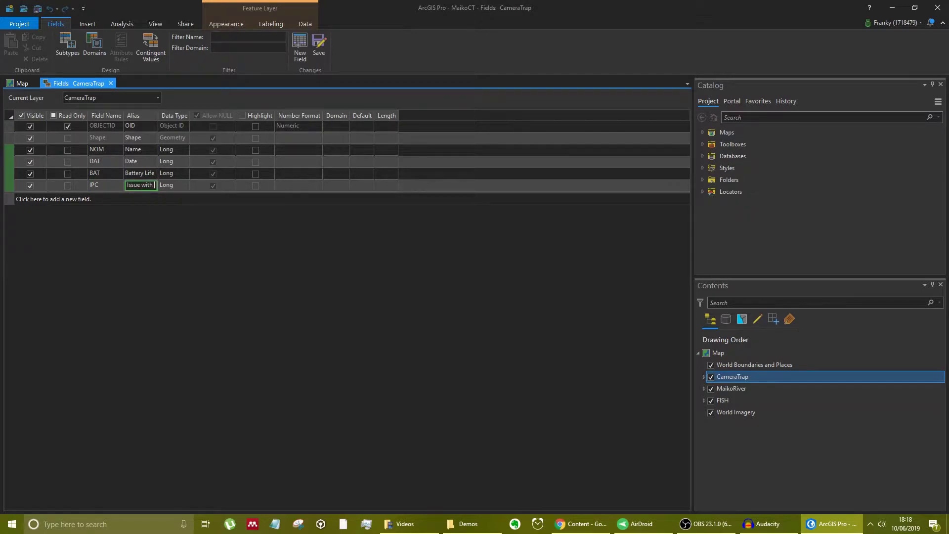
type(" Picture")
left_click_drag(158, 119, 182, 119)
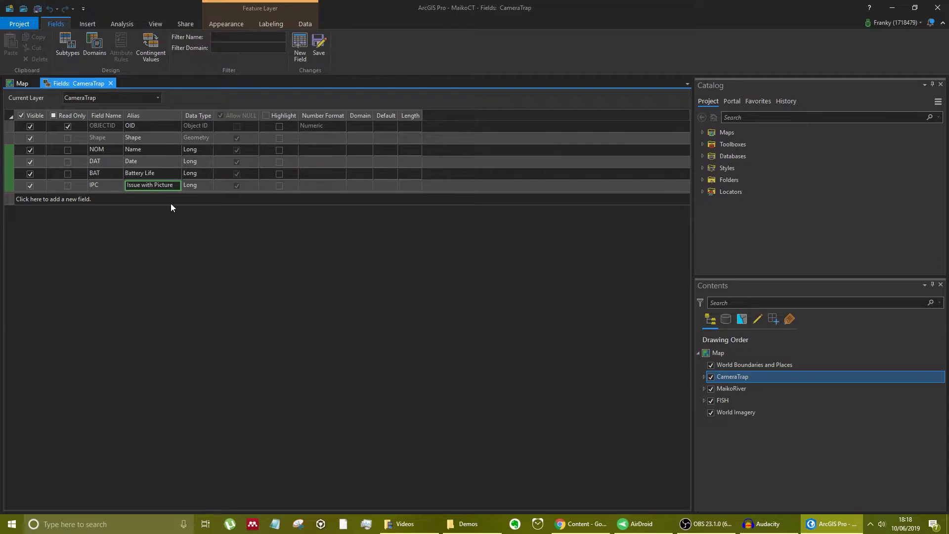
Step: Set the NOM field's data type to Text with a length of 30
left_click(165, 153)
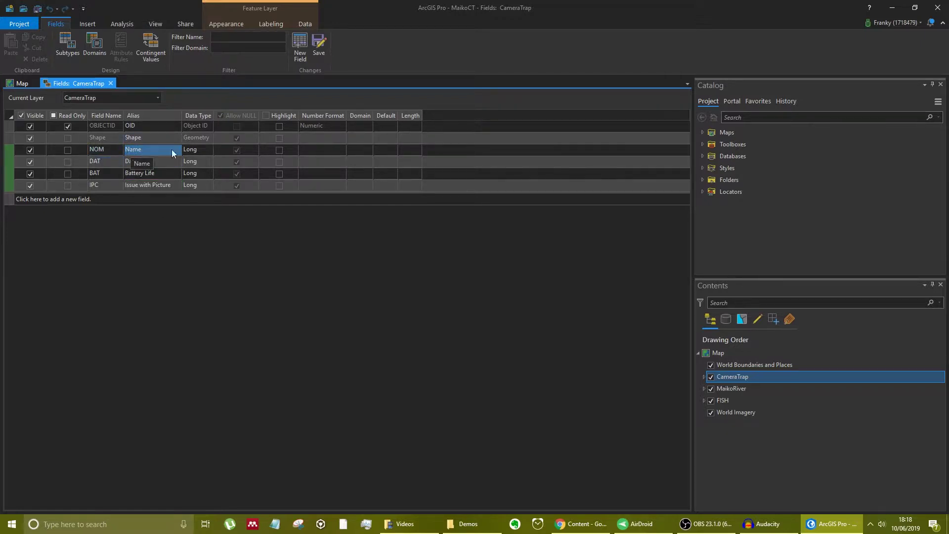
left_click(204, 153)
left_click(205, 152)
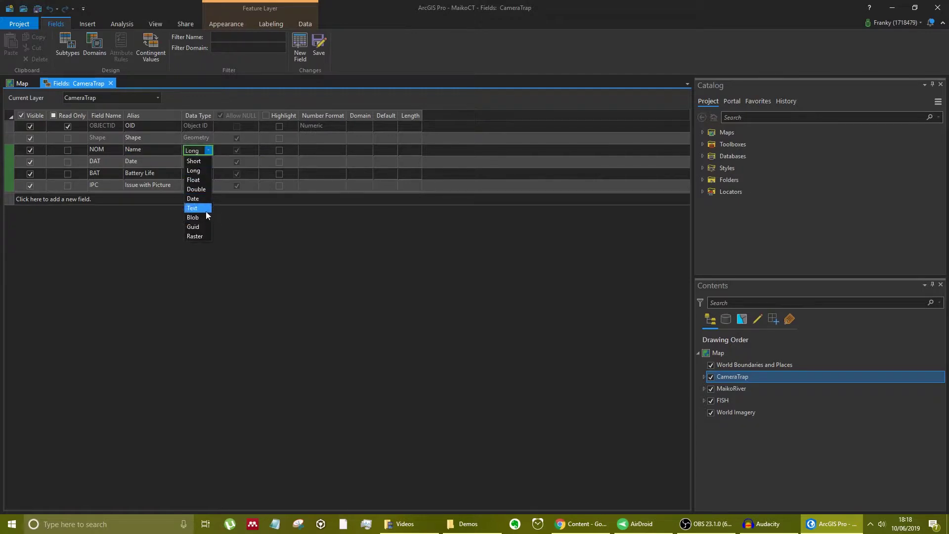
left_click(206, 210)
left_click(418, 154)
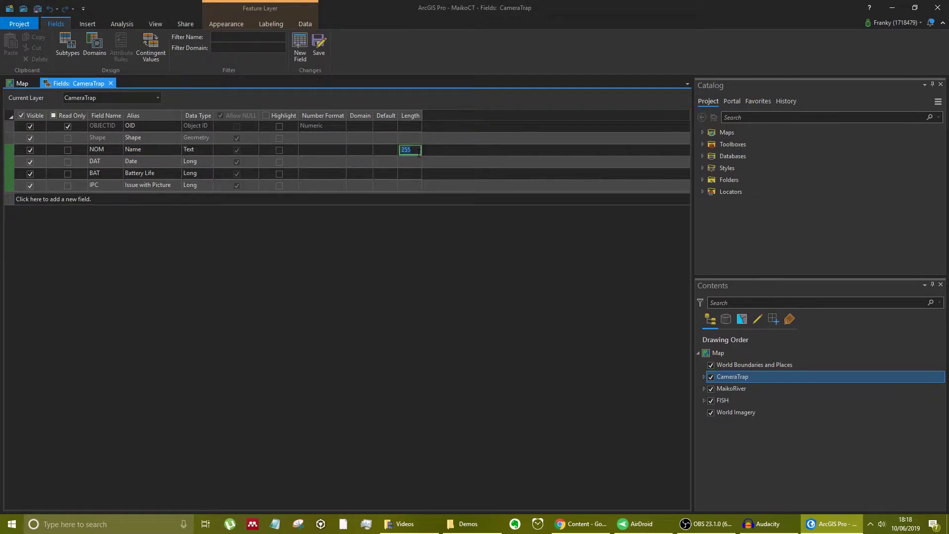
type("20")
key("BackSpace")
key("BackSpace")
type("30")
Step: Set the DAT field's data type to Date
left_click(200, 162)
left_click(200, 162)
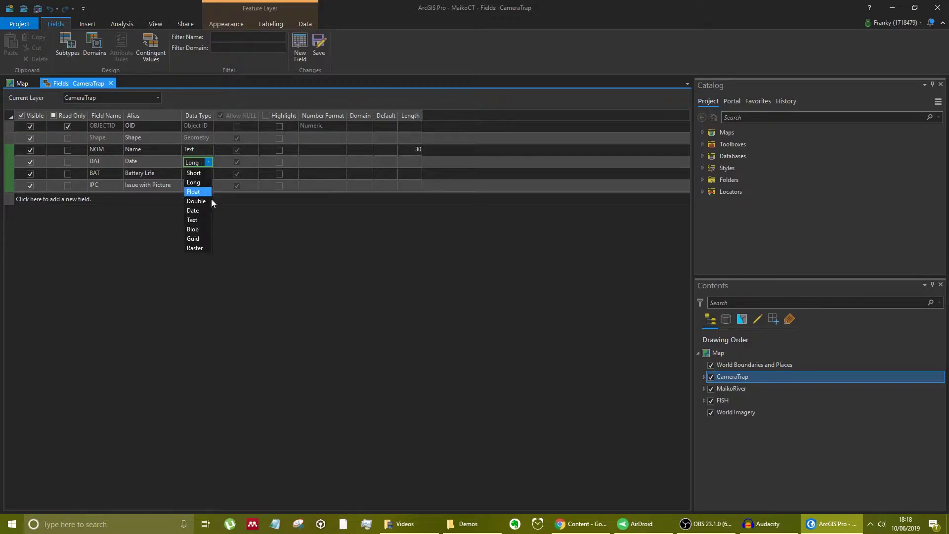
left_click(205, 210)
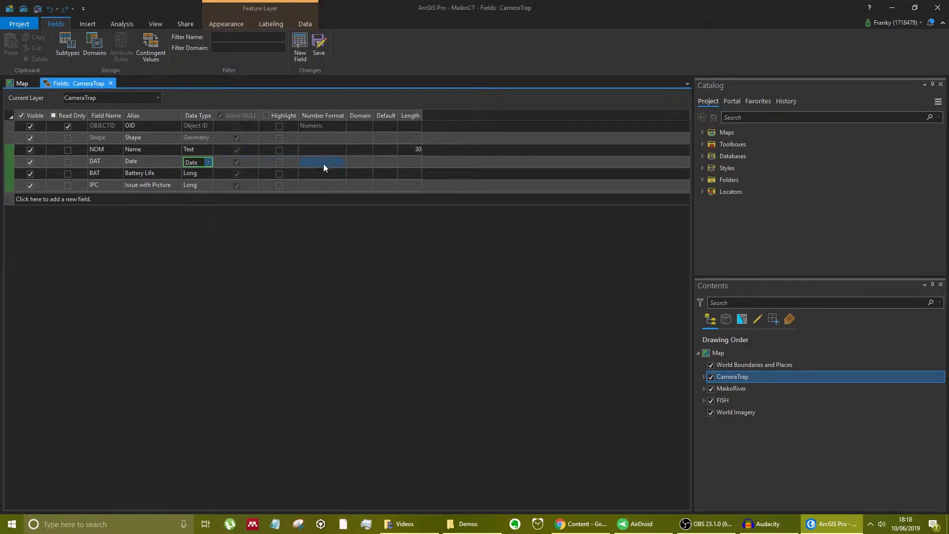
left_click(385, 162)
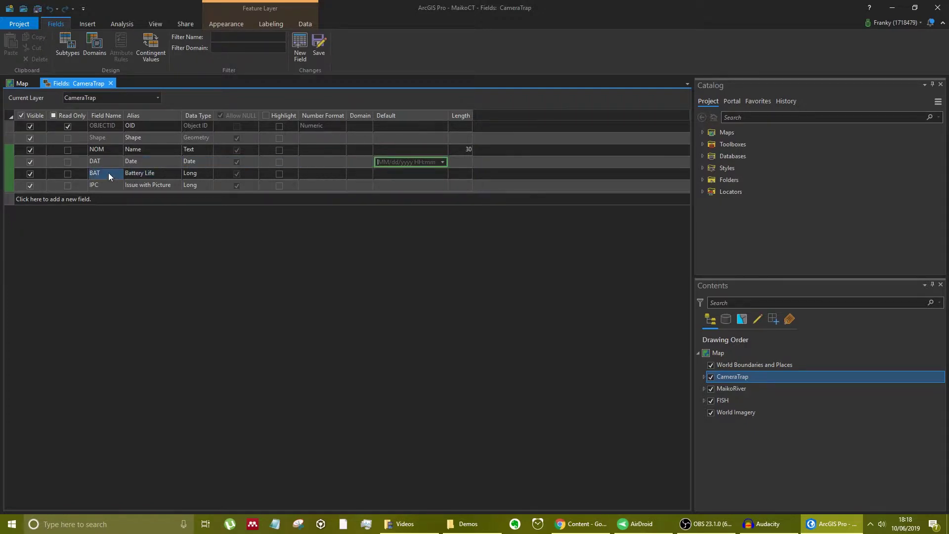
Step: Give the BAT field a Percentage number format rounded to 0 decimal places, keeping its Long data type
left_click(186, 173)
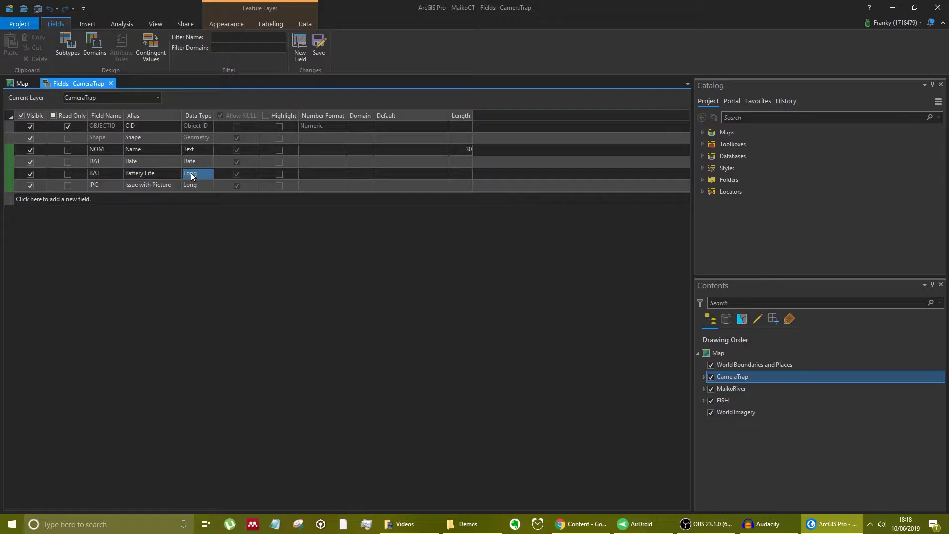
left_click(198, 177)
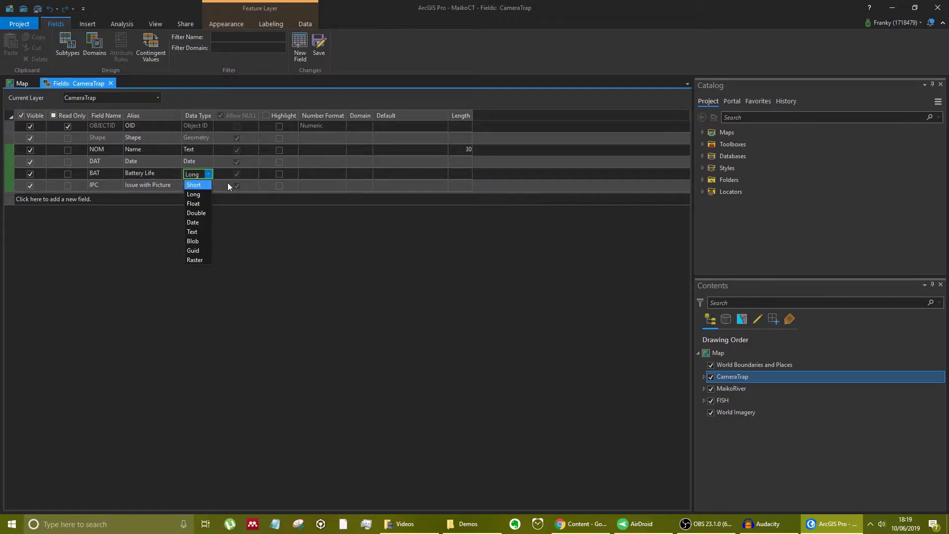
left_click(316, 174)
left_click(316, 174)
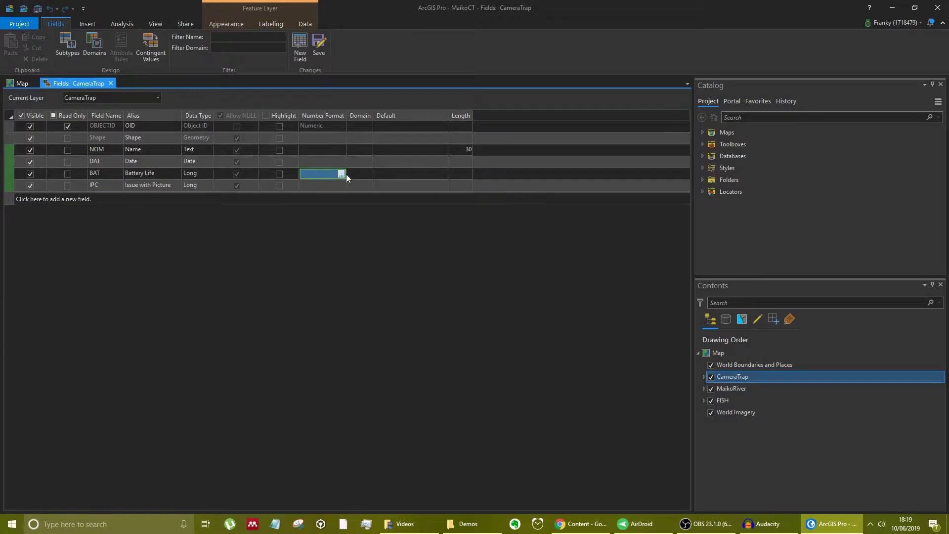
left_click(341, 174)
left_click(468, 250)
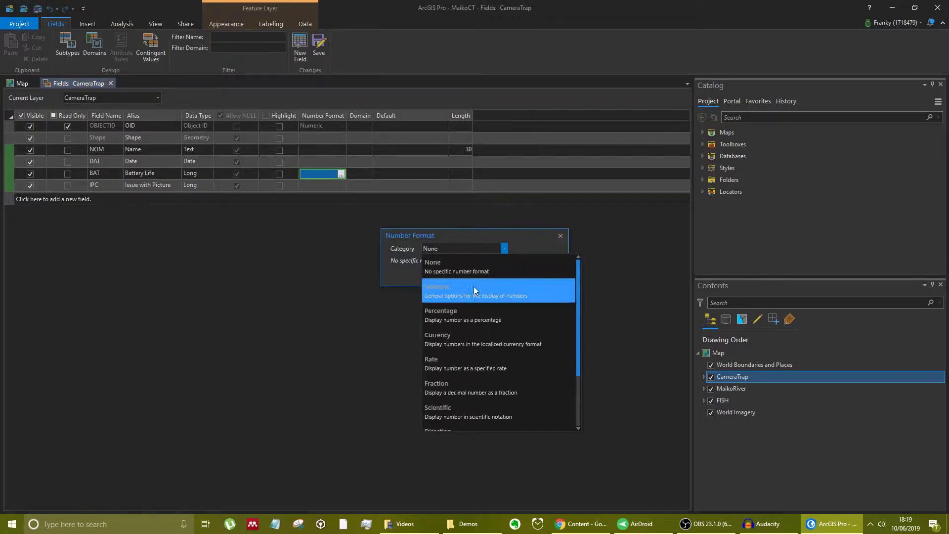
left_click(479, 311)
left_click(433, 313)
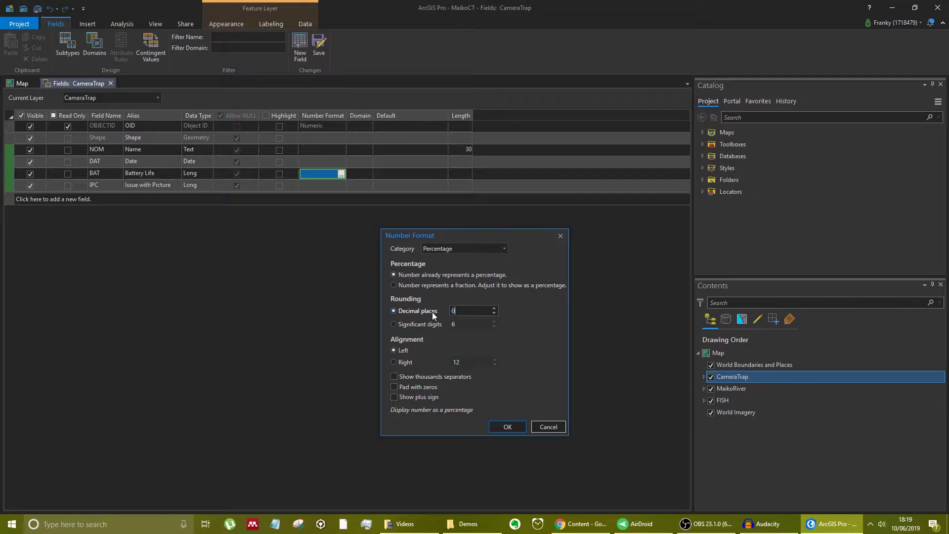
left_click(510, 427)
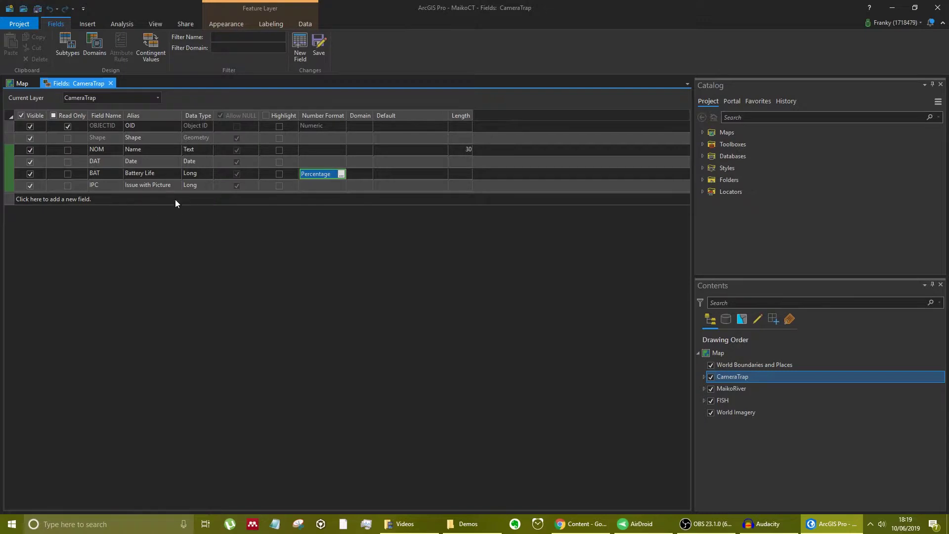
Step: Set the IPC field to Text with a length of 1000, then save the field changes and close the field design
double_click(194, 188)
left_click(200, 242)
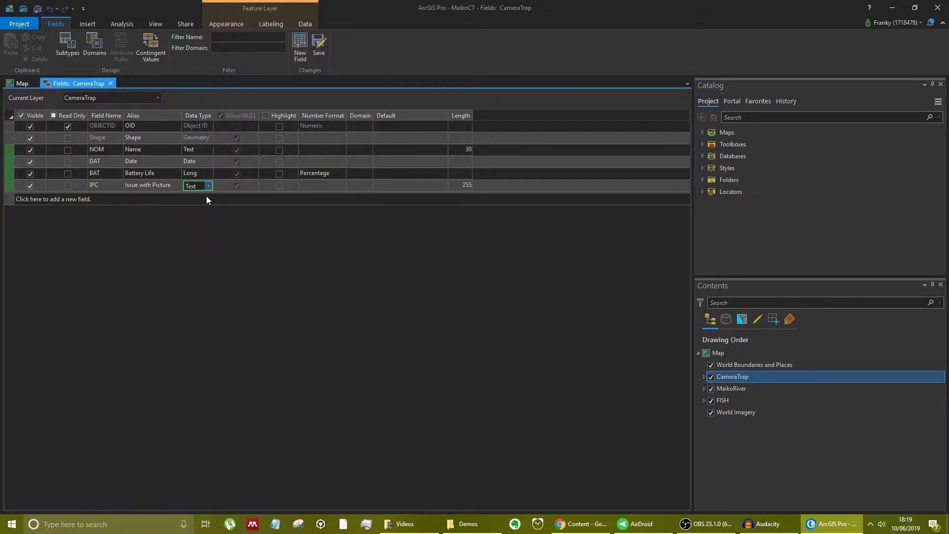
left_click(462, 185)
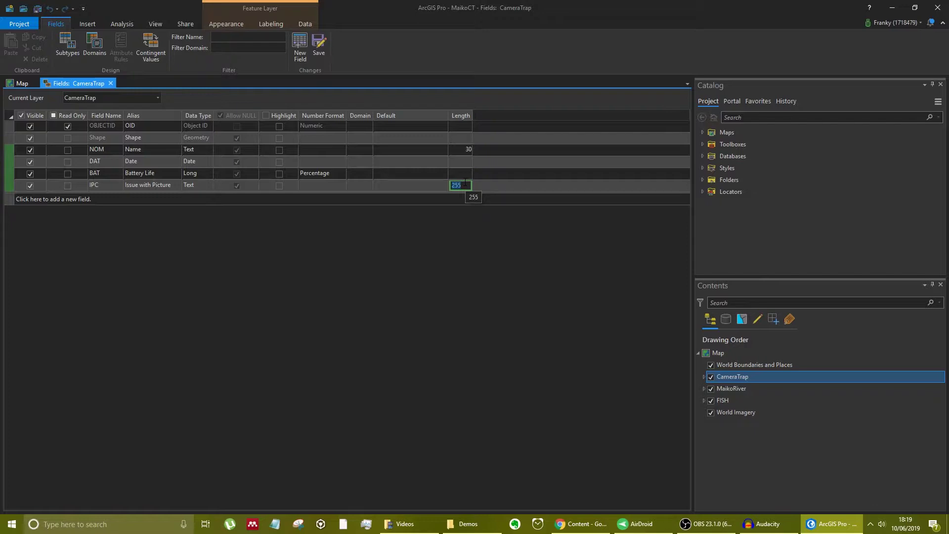
type("1000")
left_click(319, 49)
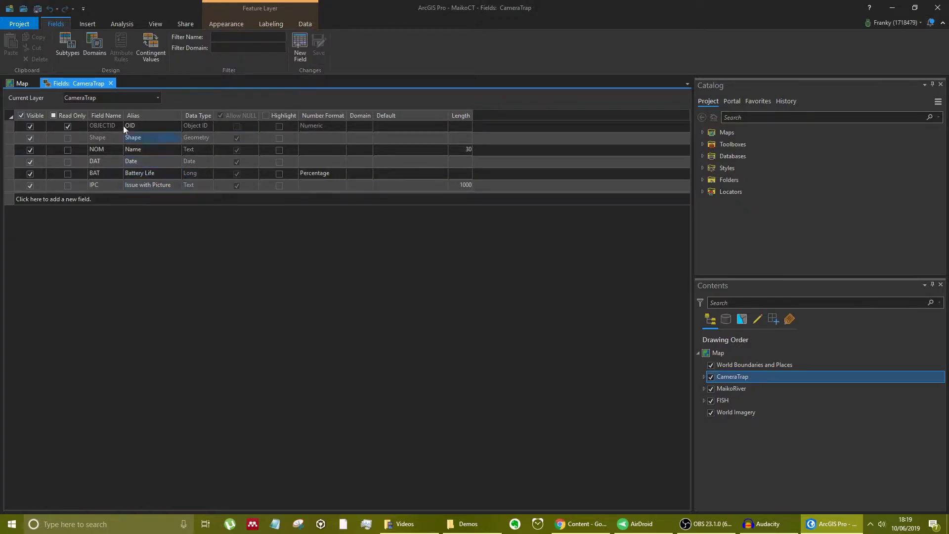
left_click(113, 83)
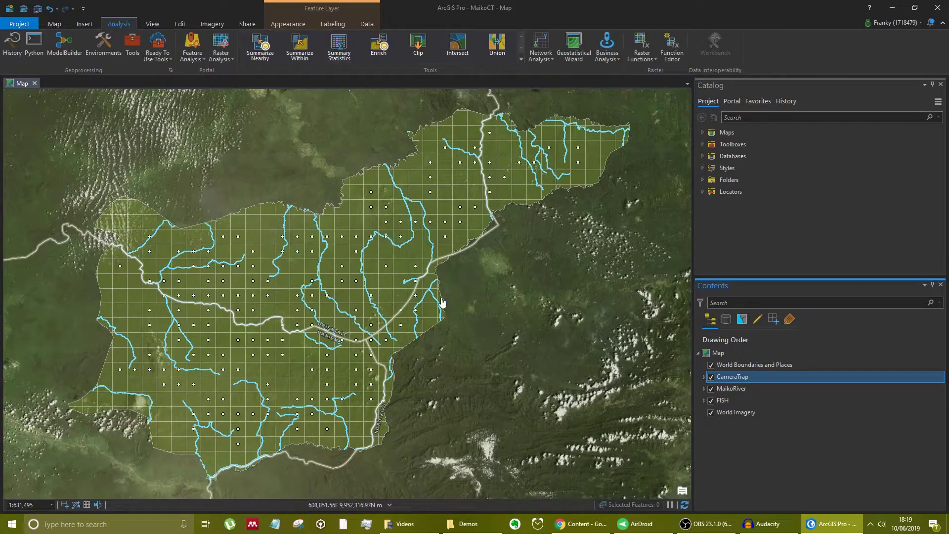
Step: In the CameraTrap attribute table, enter Battery Life values 0, 25, 50, 75 and 100 for records 1 to 5
right_click(737, 379)
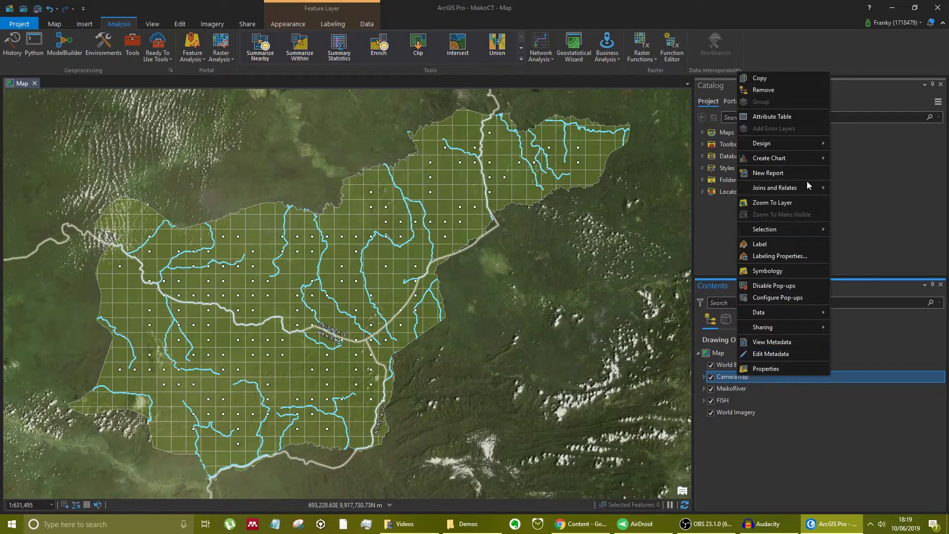
left_click(800, 118)
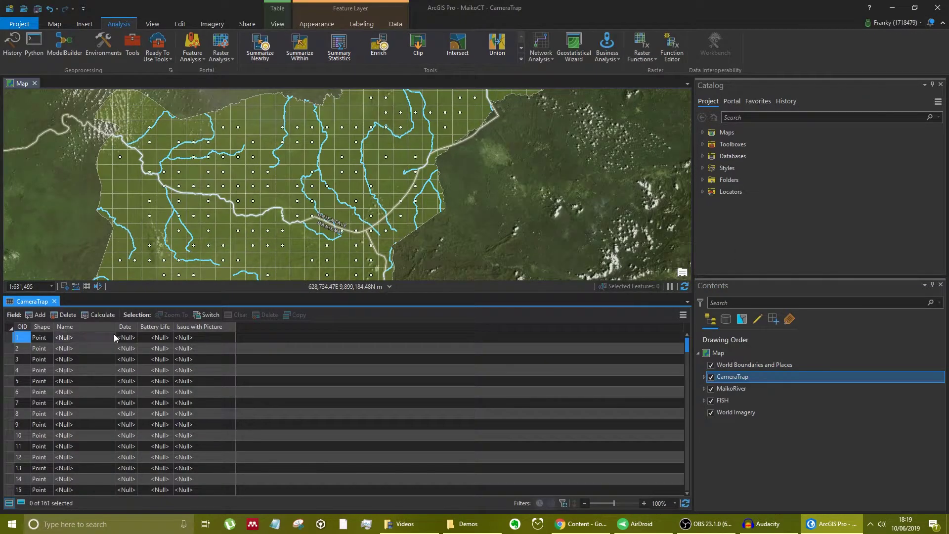
double_click(157, 338)
type("0")
double_click(161, 348)
type("25")
double_click(161, 360)
type("50")
double_click(166, 370)
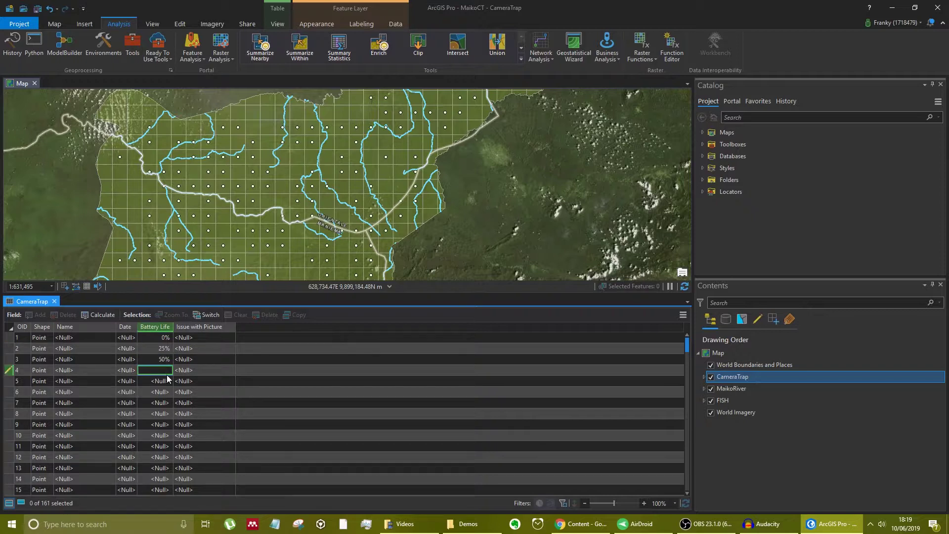
type("75")
double_click(166, 381)
type("100")
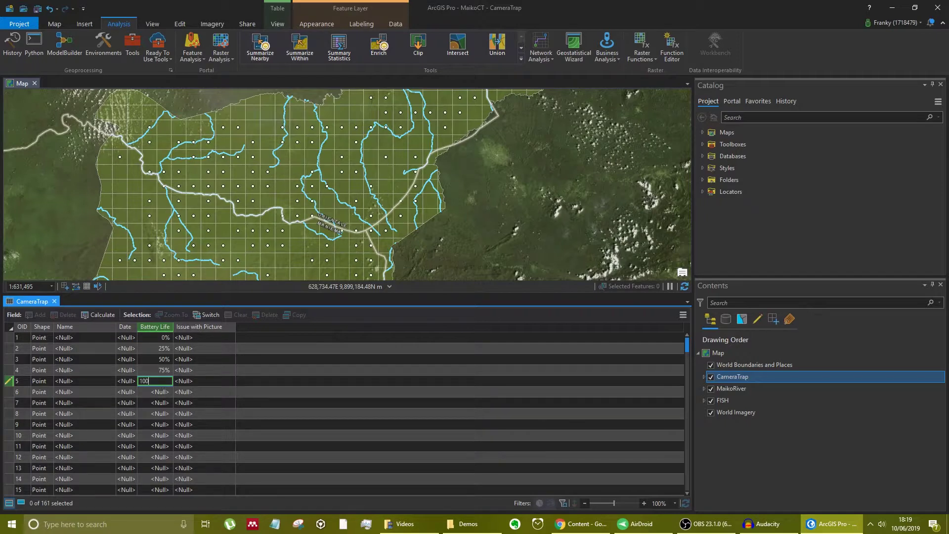
key("Return")
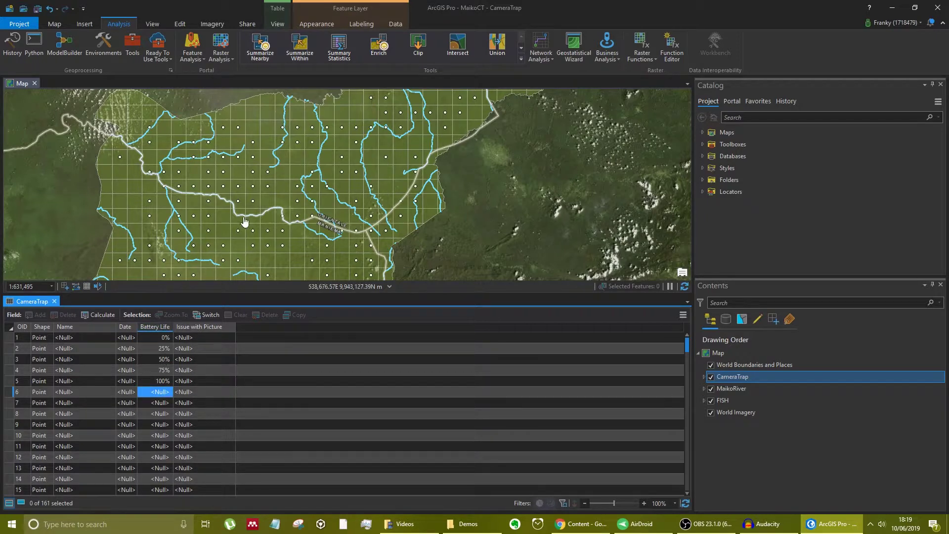
Step: Close the CameraTrap attribute table and return to the full map
scroll(271, 178, "down", 3)
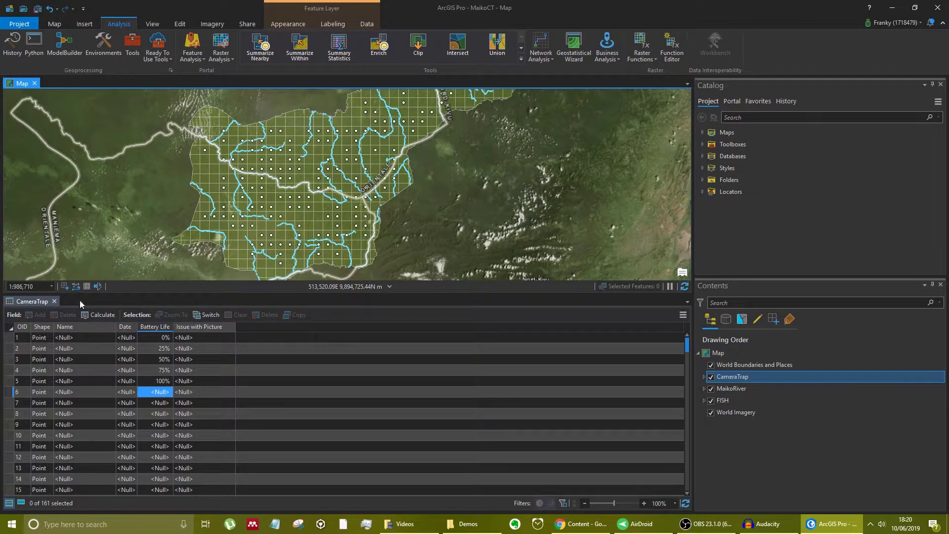
left_click(55, 303)
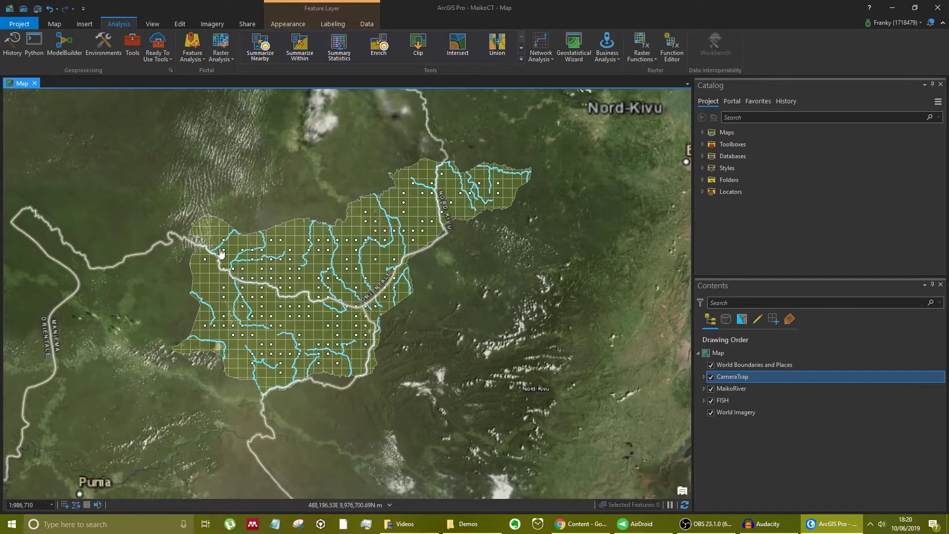
scroll(262, 292, "up", 3)
left_click_drag(253, 299, 251, 289)
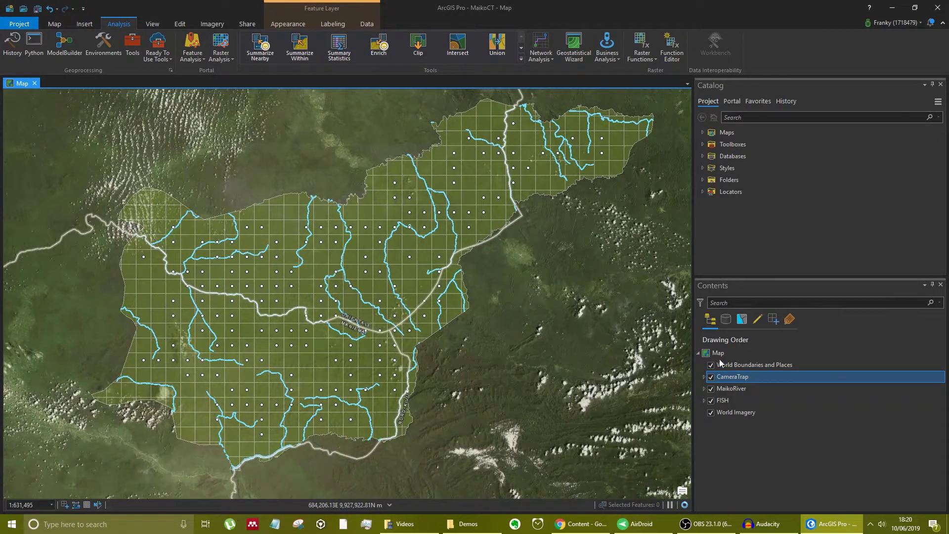
Step: Symbolize the CameraTrap layer with Graduated Colors based on the Battery Life field in 5 classes
left_click(704, 378)
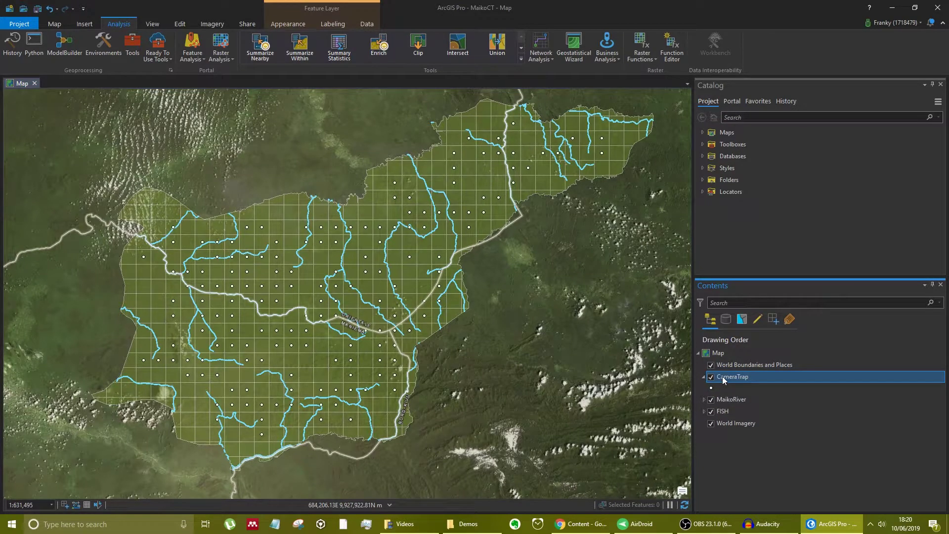
right_click(723, 379)
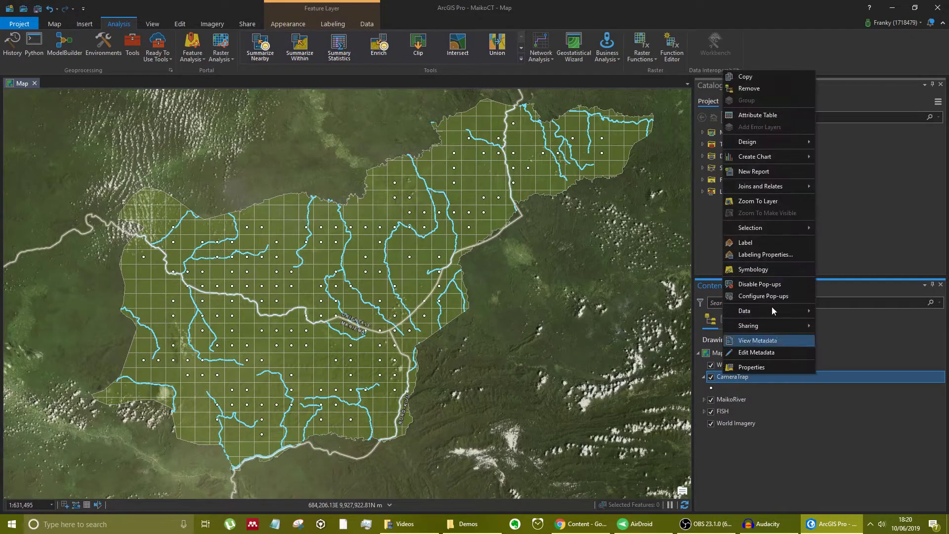
left_click(770, 269)
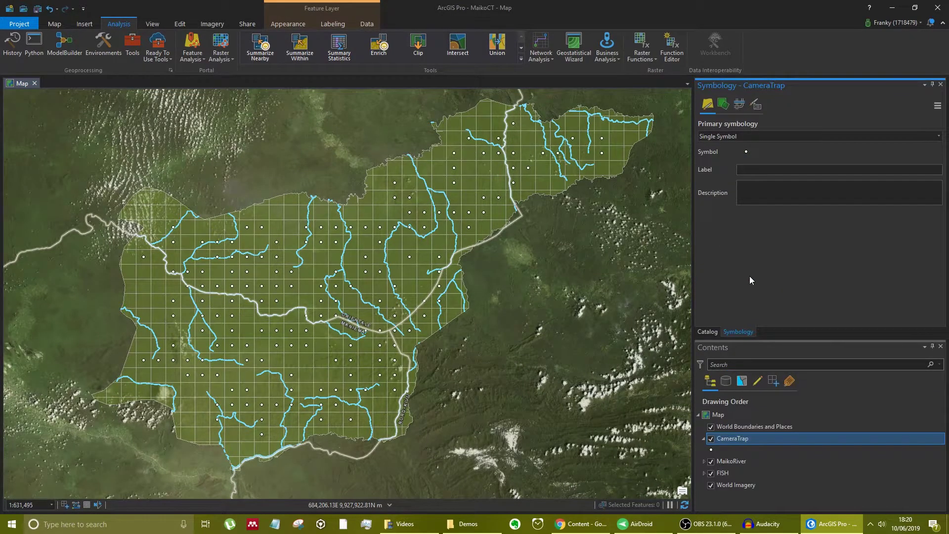
left_click(724, 137)
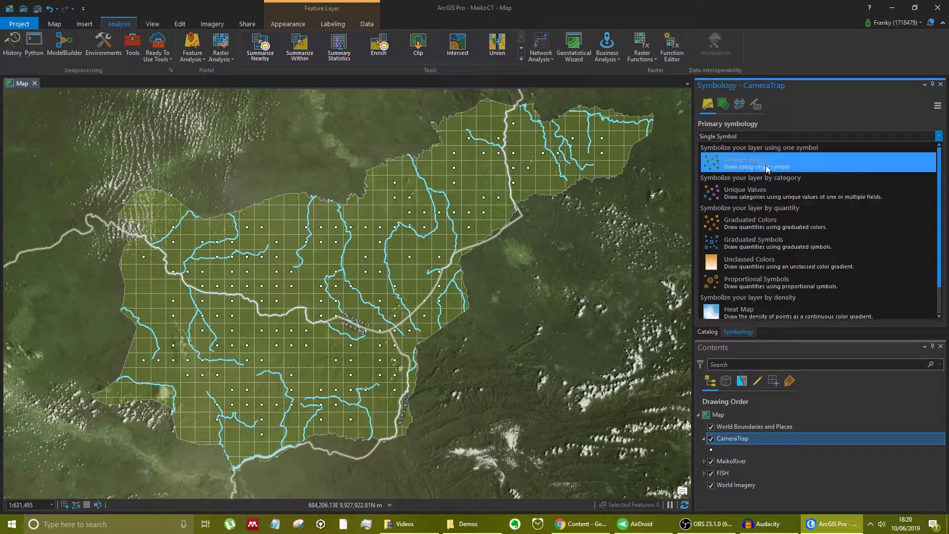
left_click(790, 229)
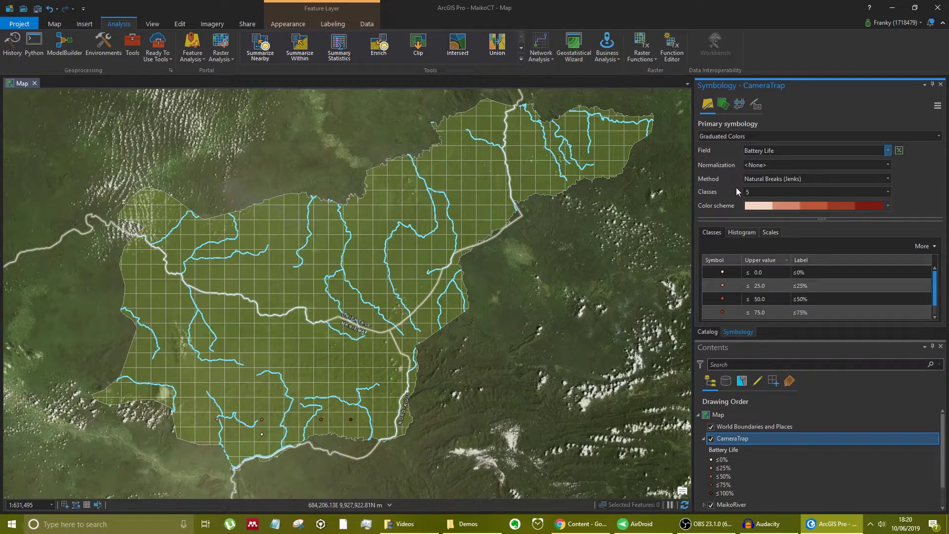
Step: Enlarge the symbology pane to fit all Battery Life classes and show the values out of range
scroll(772, 264, "down", 1)
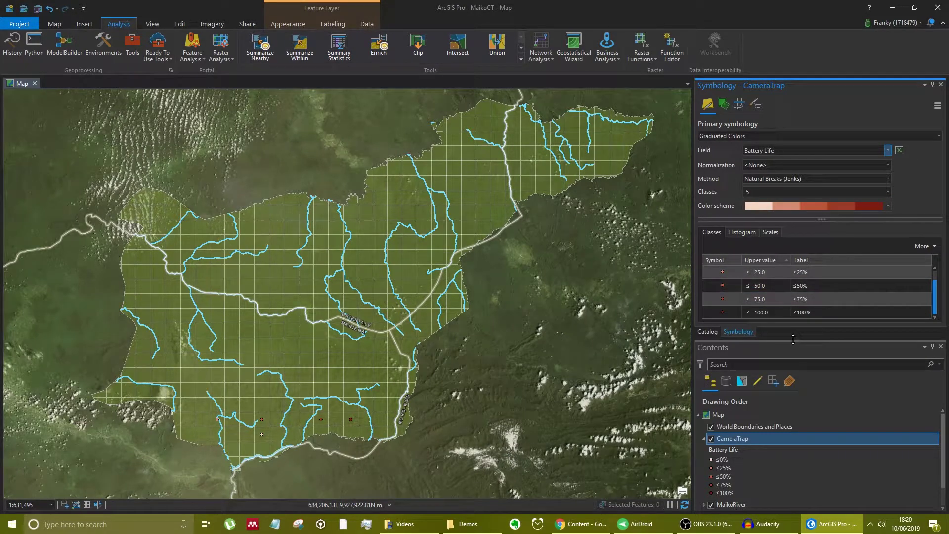
left_click_drag(802, 416, 801, 416)
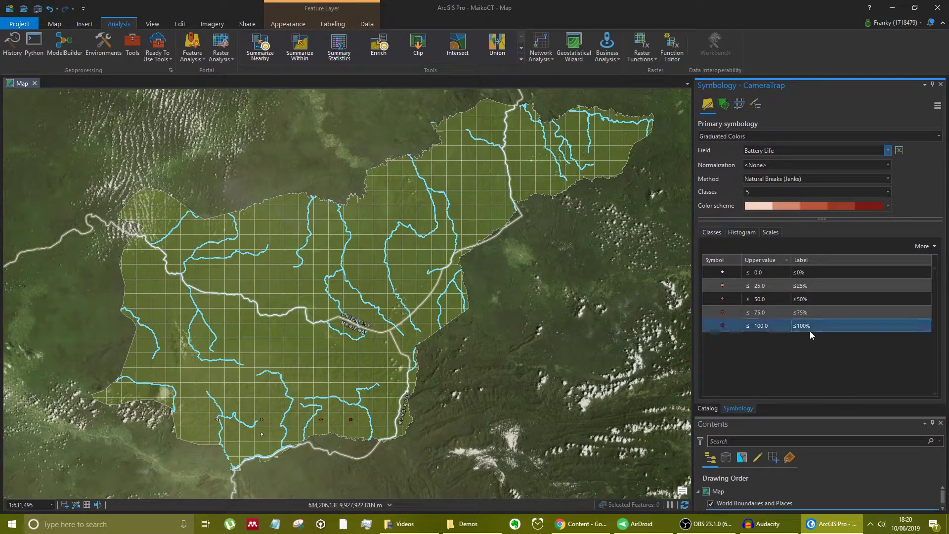
left_click(828, 285)
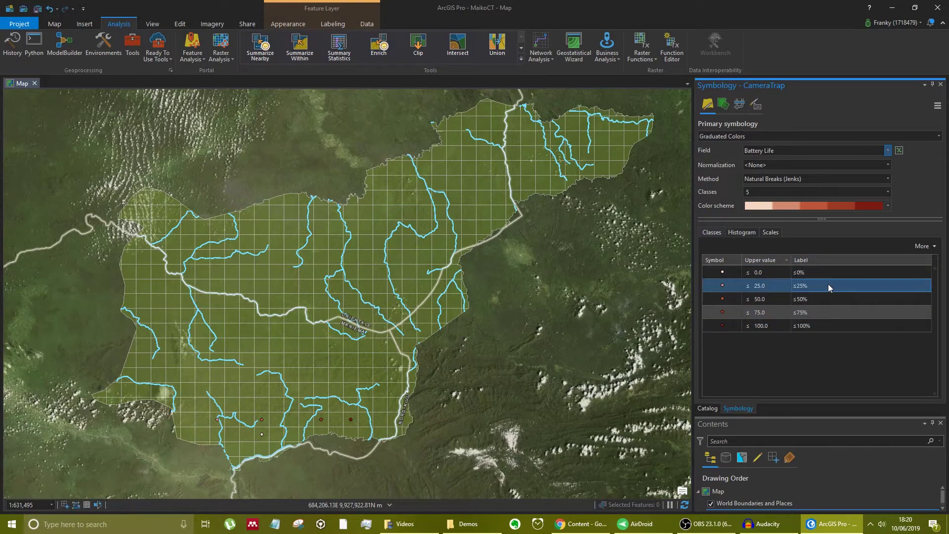
left_click(934, 247)
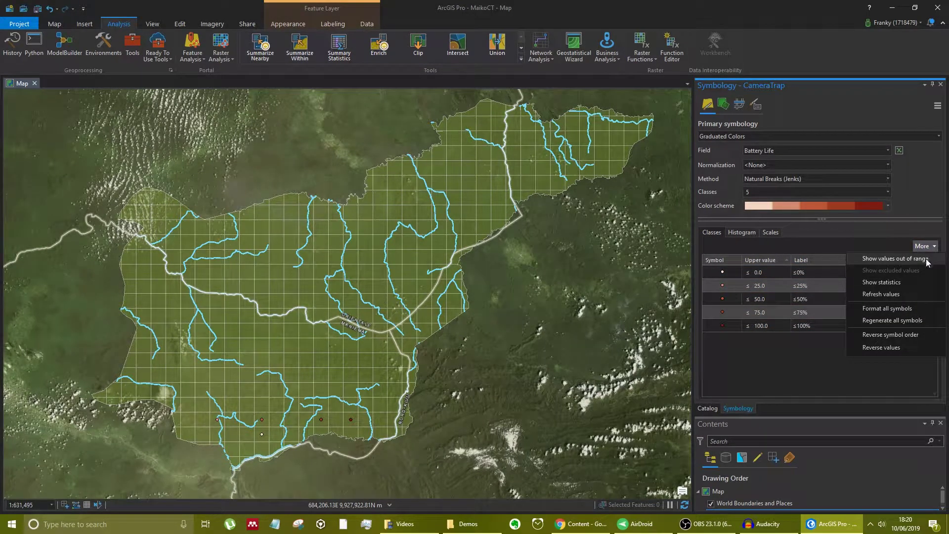
left_click(919, 259)
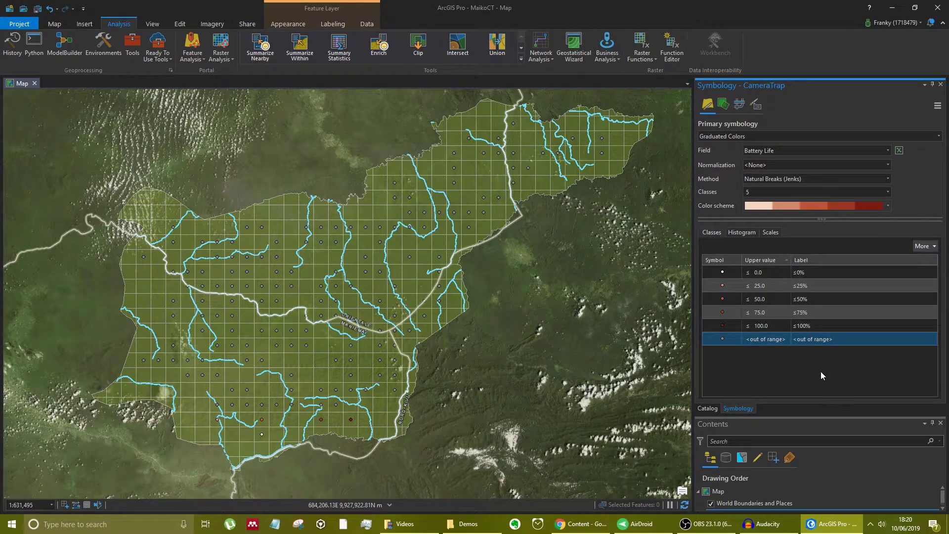
Step: Hide the out-of-range values to compare the map, and show them again
left_click(923, 247)
left_click(910, 256)
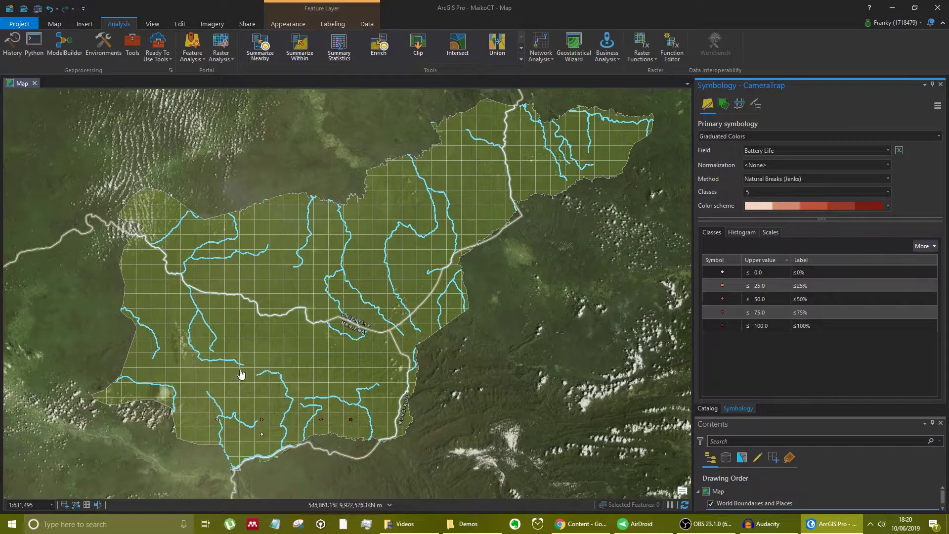
left_click(923, 246)
left_click(909, 257)
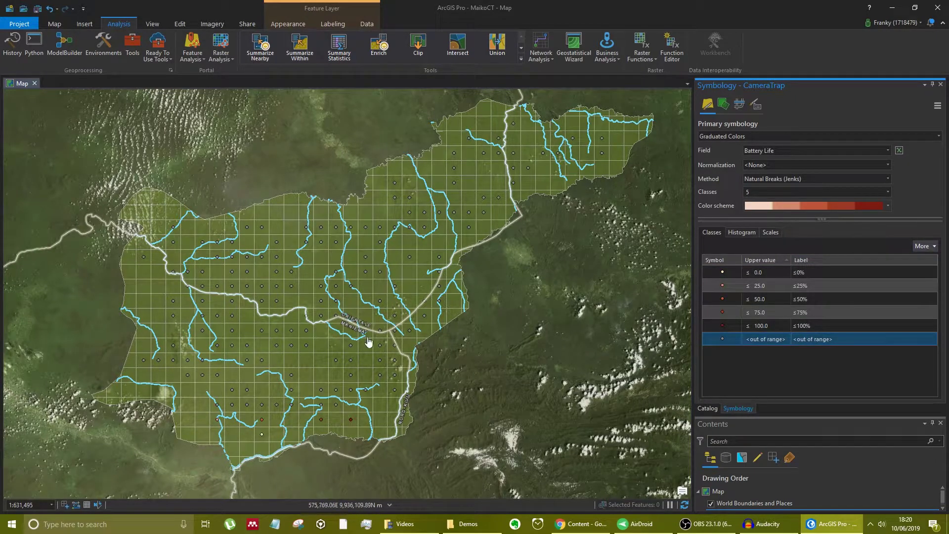
left_click(764, 271)
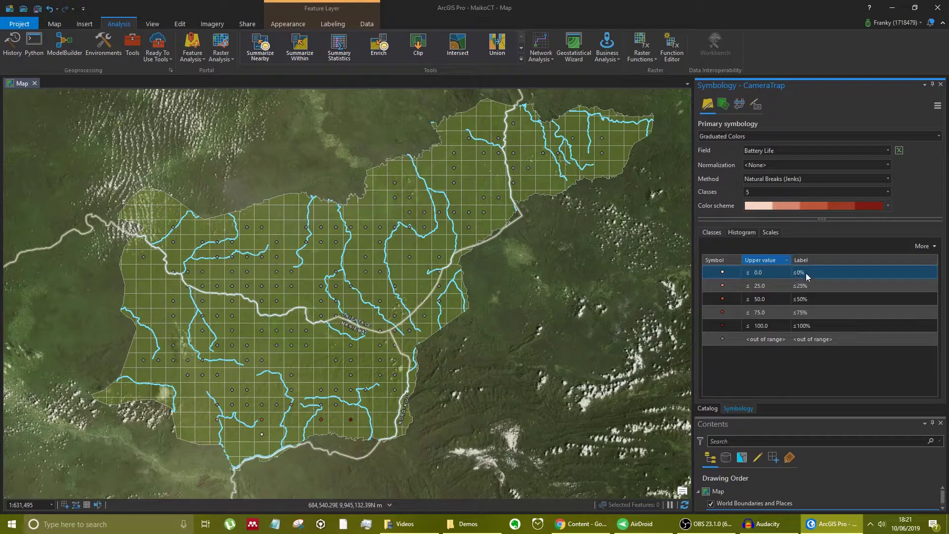
left_click_drag(816, 292, 823, 308)
left_click(827, 326)
left_click(807, 286, "ctrl")
left_click(808, 286, "ctrl")
left_click(810, 299, "ctrl")
left_click(798, 299, "ctrl")
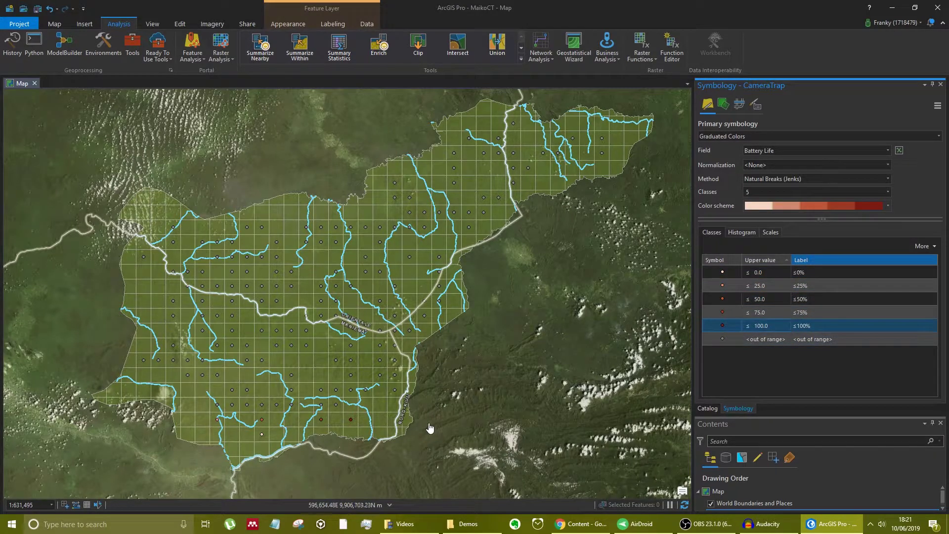
Step: Give the ≤0% battery class the black Circle 1 symbol and return to the class list
left_click(723, 273)
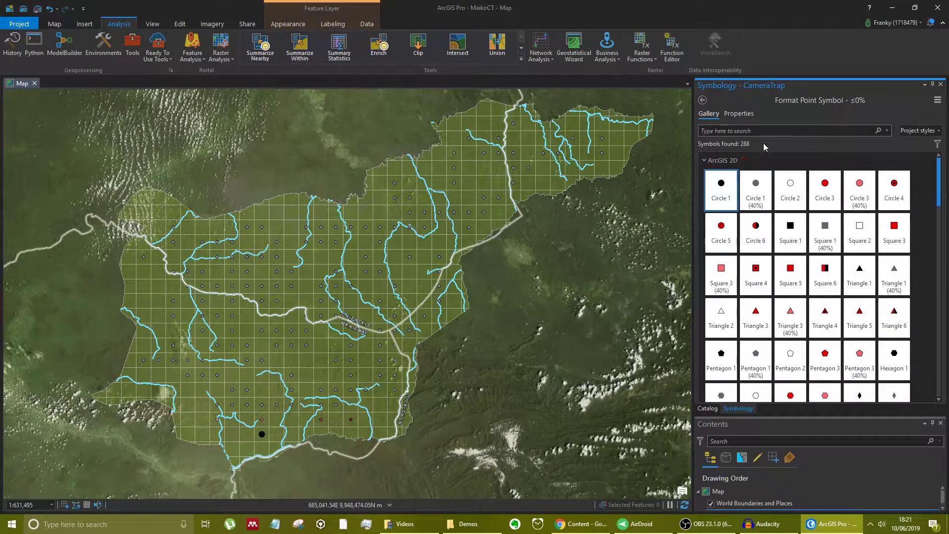
left_click(704, 101)
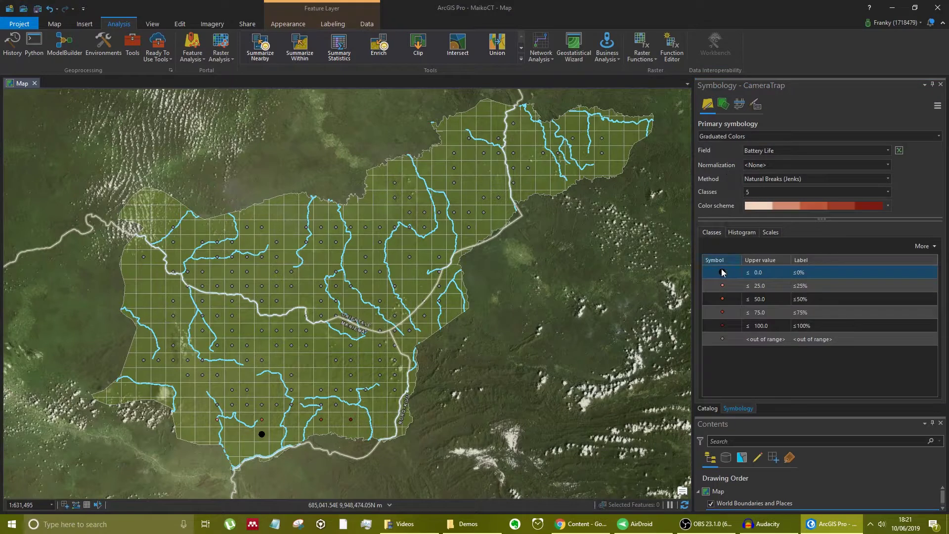
Step: Give the ≤25% battery class the Circle 1 symbol, colour it red and apply the change
left_click(723, 286)
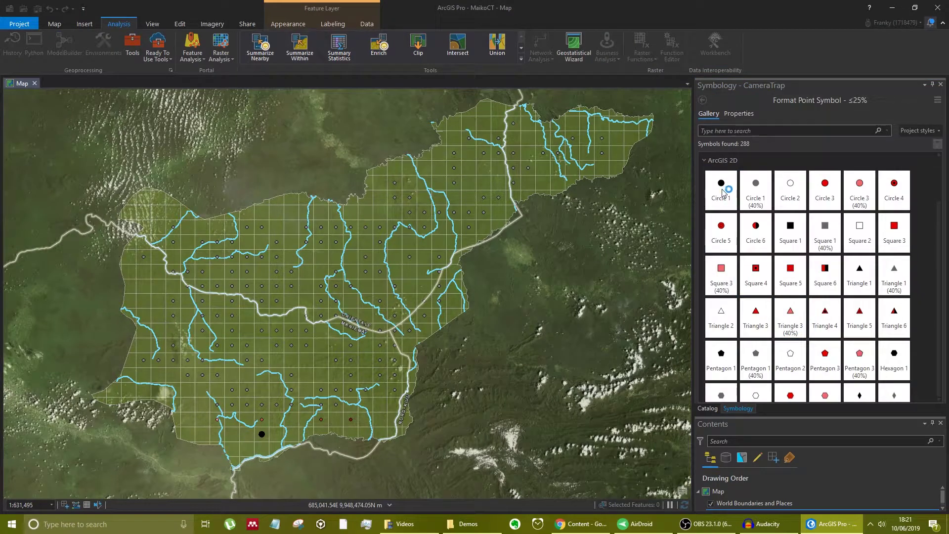
left_click(721, 192)
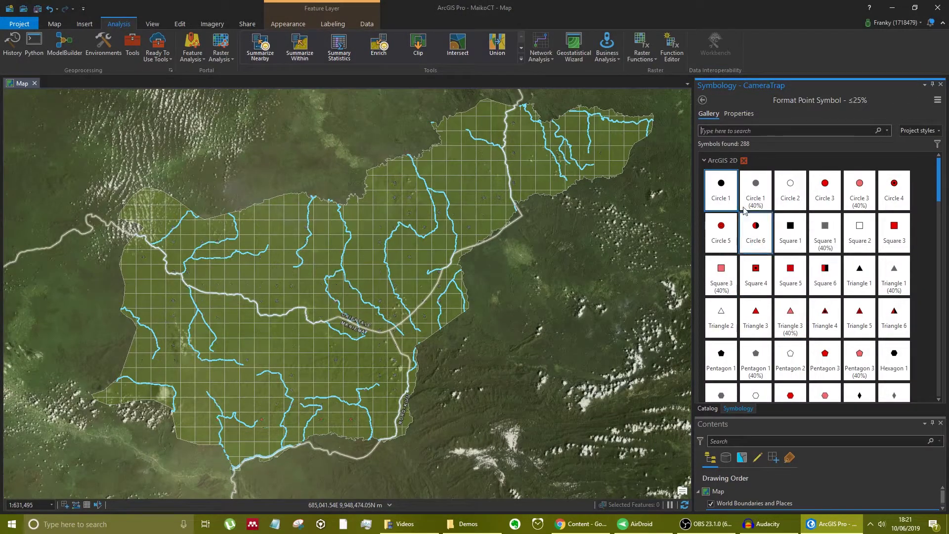
left_click(738, 115)
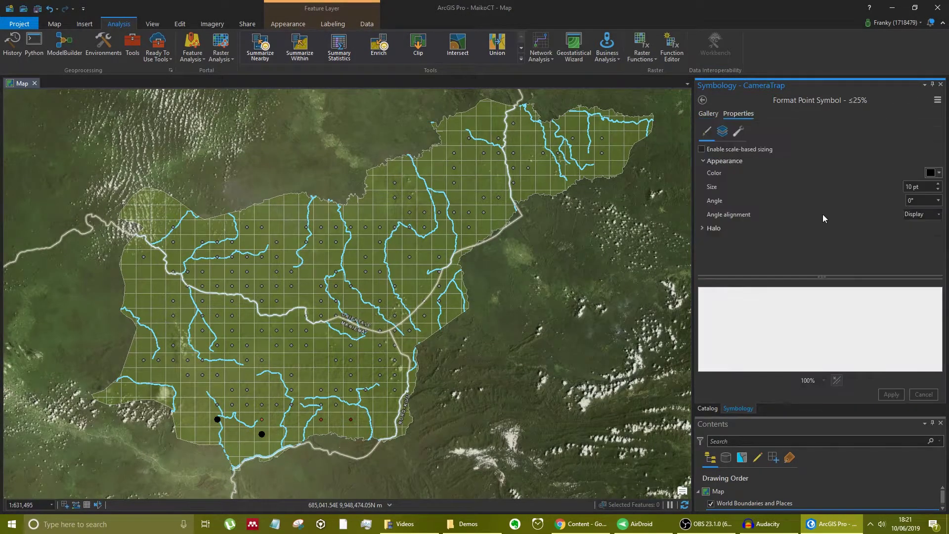
left_click(938, 174)
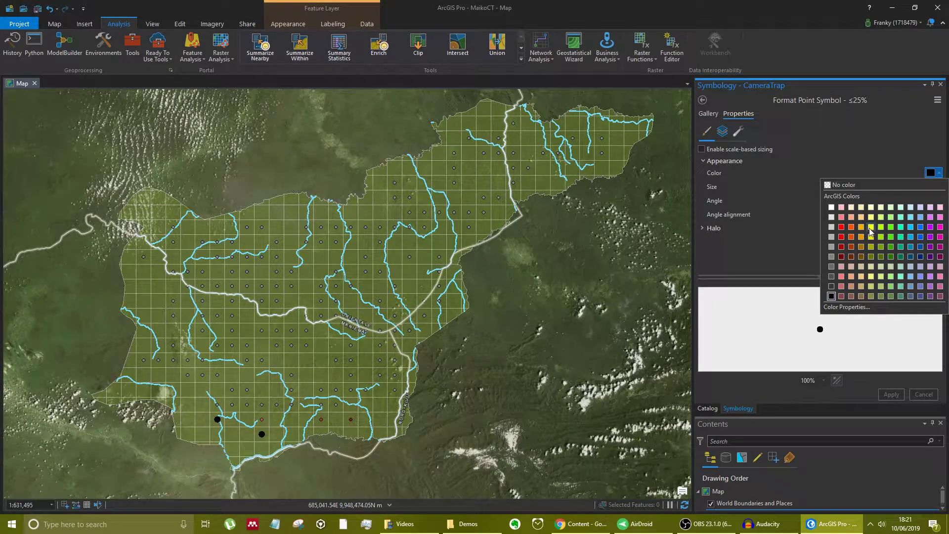
left_click(841, 227)
left_click(899, 397)
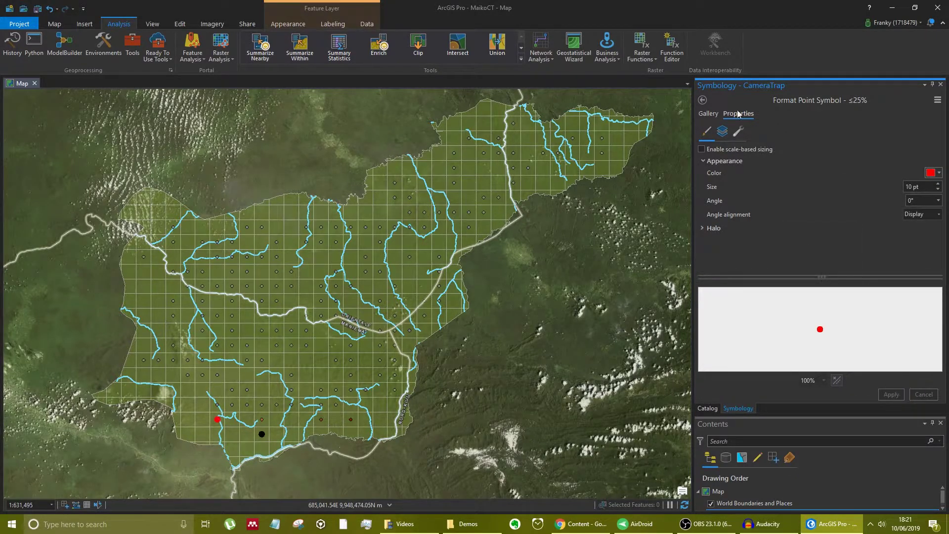
left_click(703, 101)
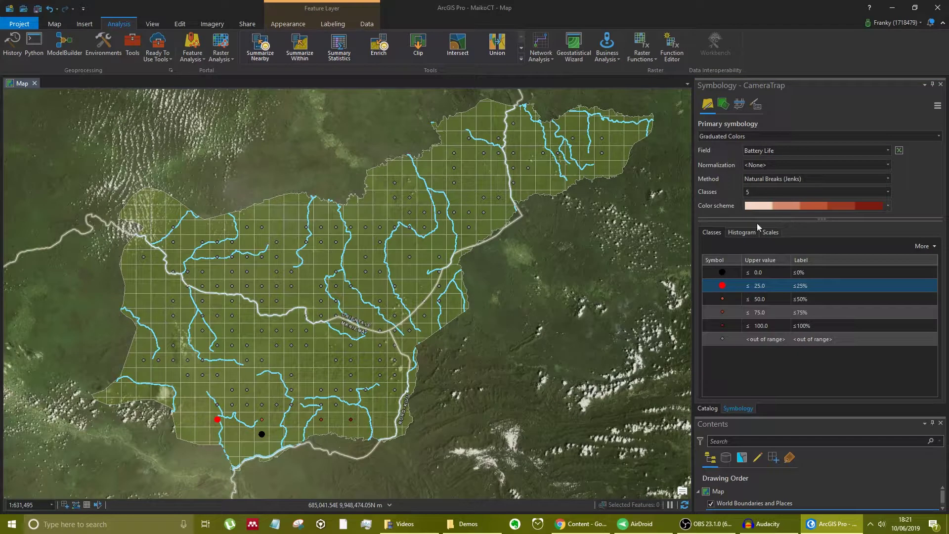
Step: Give the ≤50% battery class the Circle 1 symbol, colour it dark orange and apply the change
left_click(722, 300)
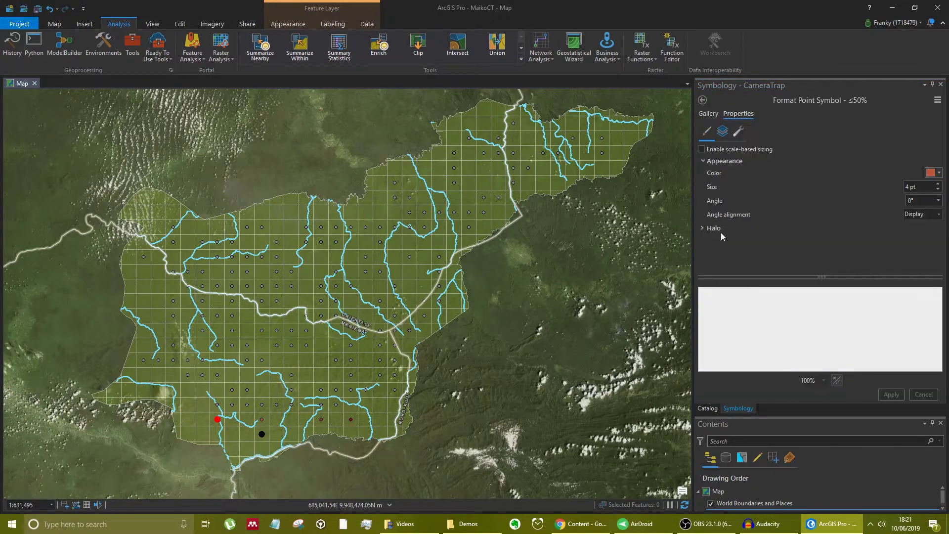
left_click(708, 114)
left_click(731, 184)
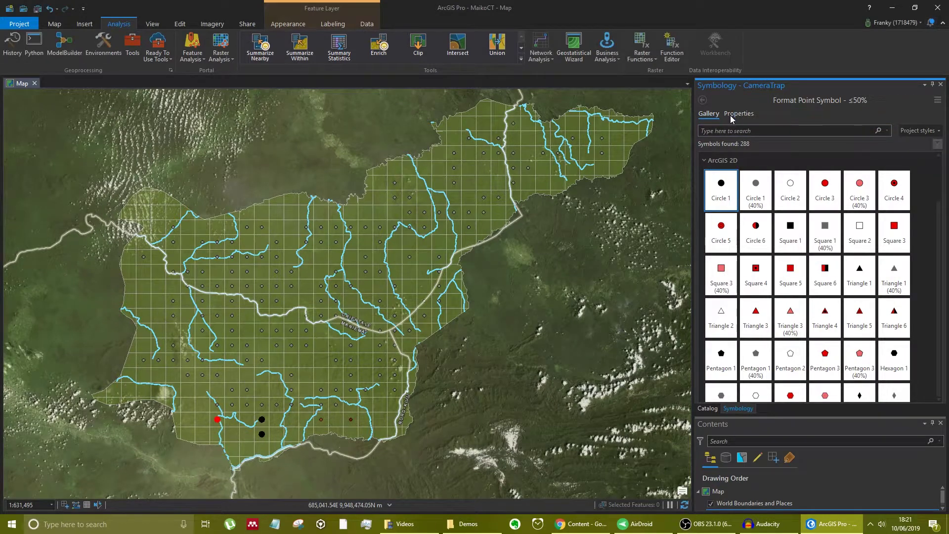
left_click(739, 114)
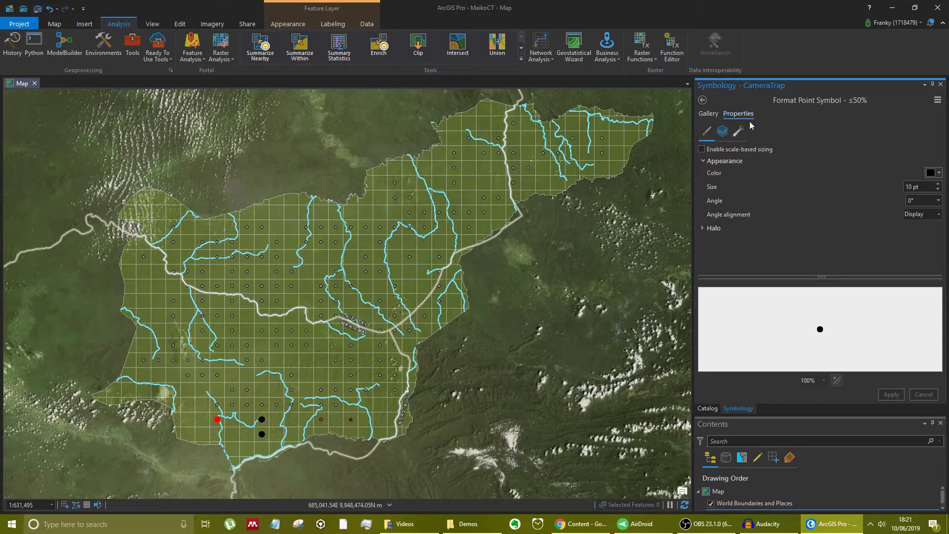
left_click(940, 173)
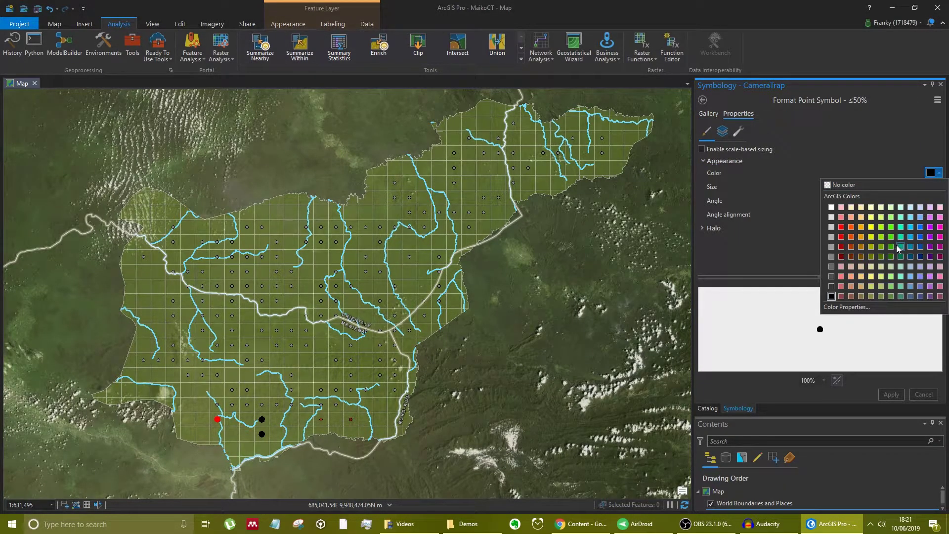
left_click(854, 237)
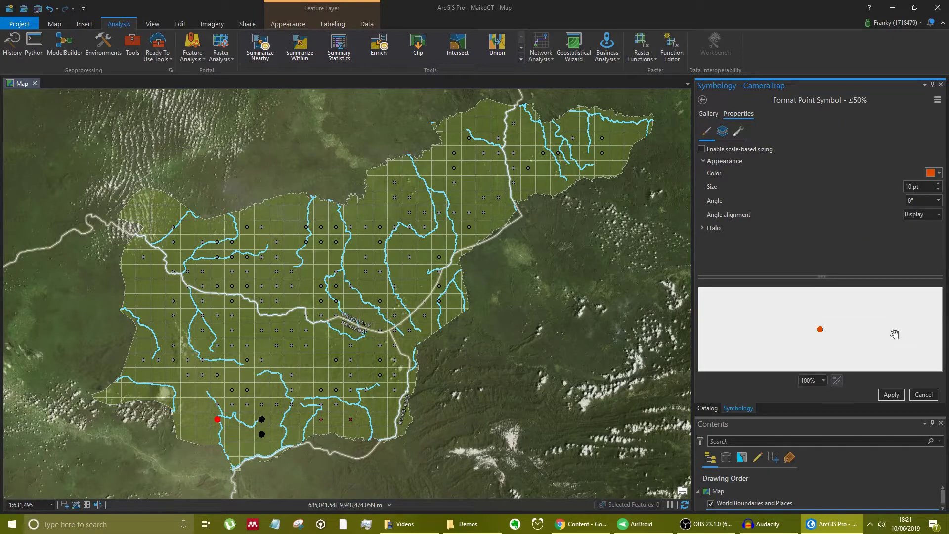
left_click(902, 398)
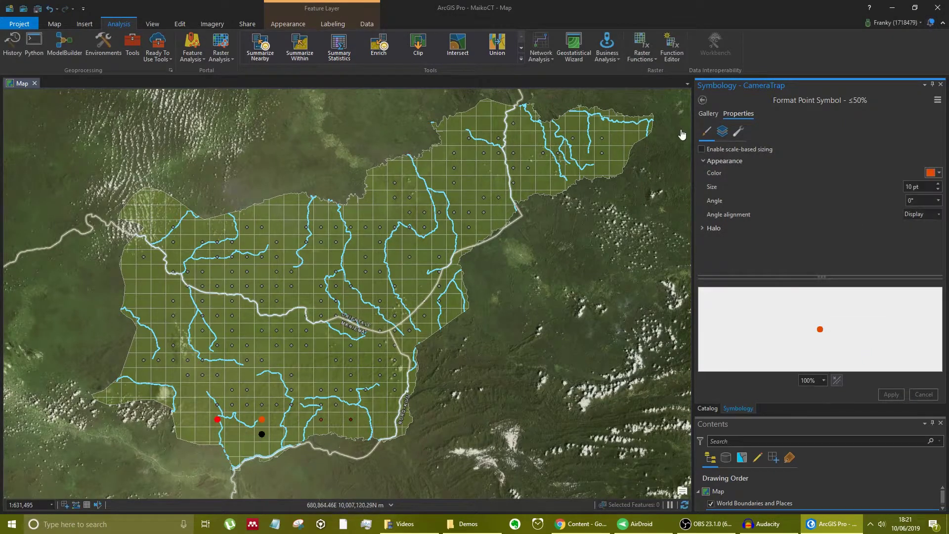
left_click(703, 102)
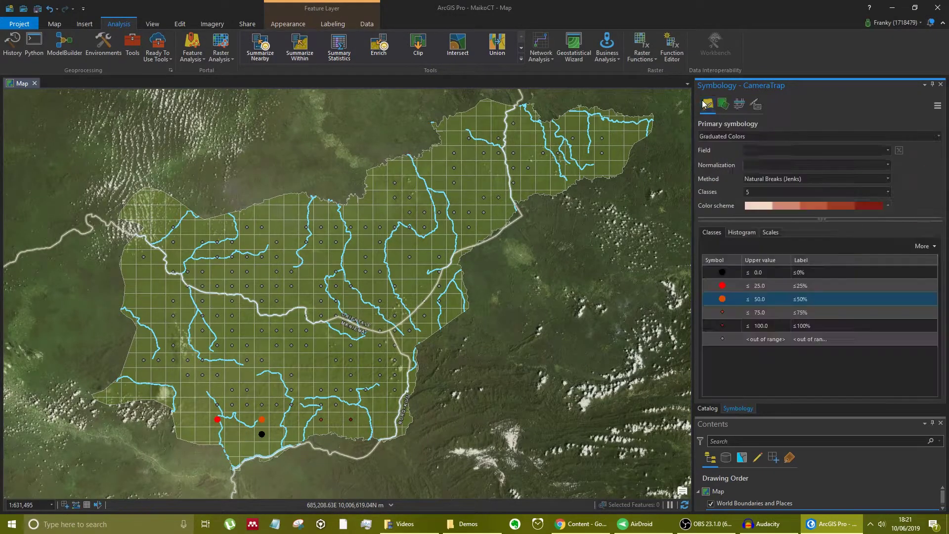
Step: Give the ≤75% battery class the Circle 1 symbol, colour it yellow and apply the change
left_click(723, 313)
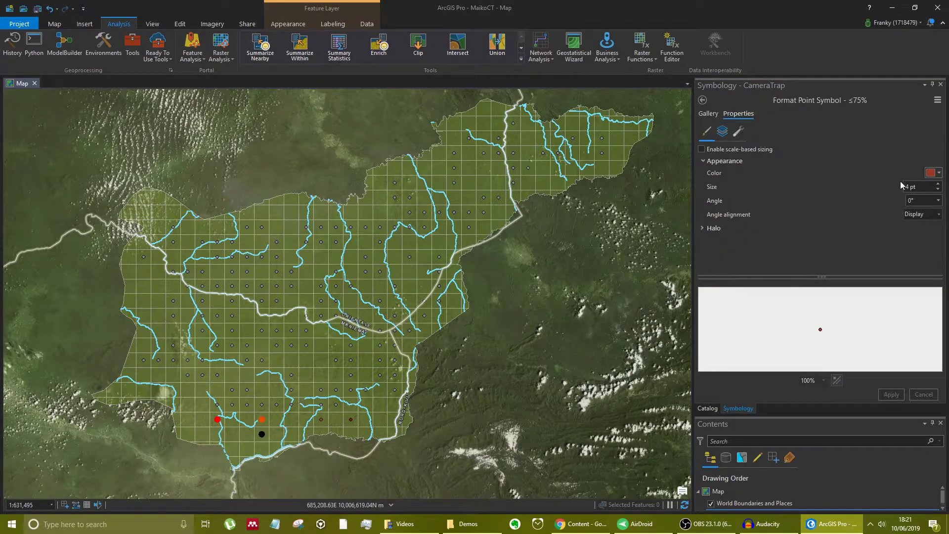
left_click(711, 114)
left_click(727, 188)
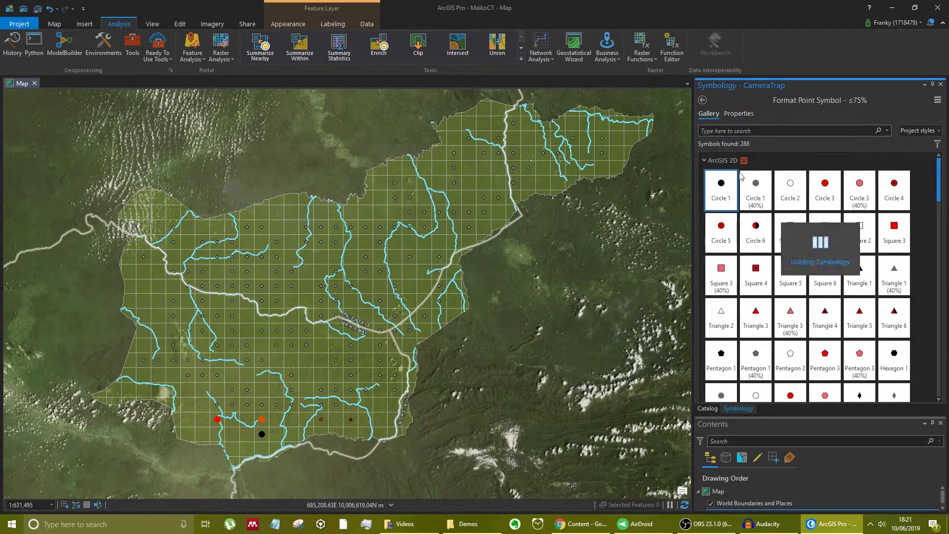
left_click(734, 113)
left_click(933, 173)
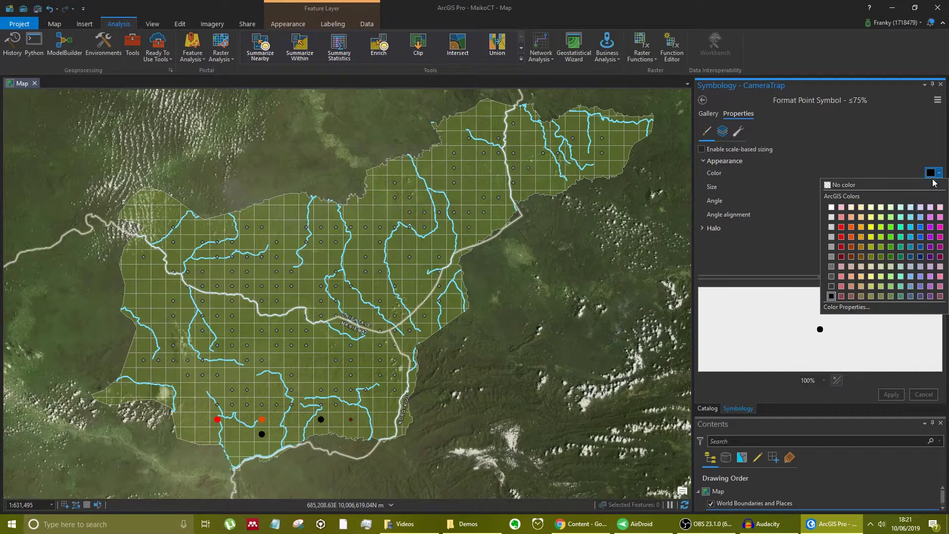
left_click(872, 229)
left_click(892, 394)
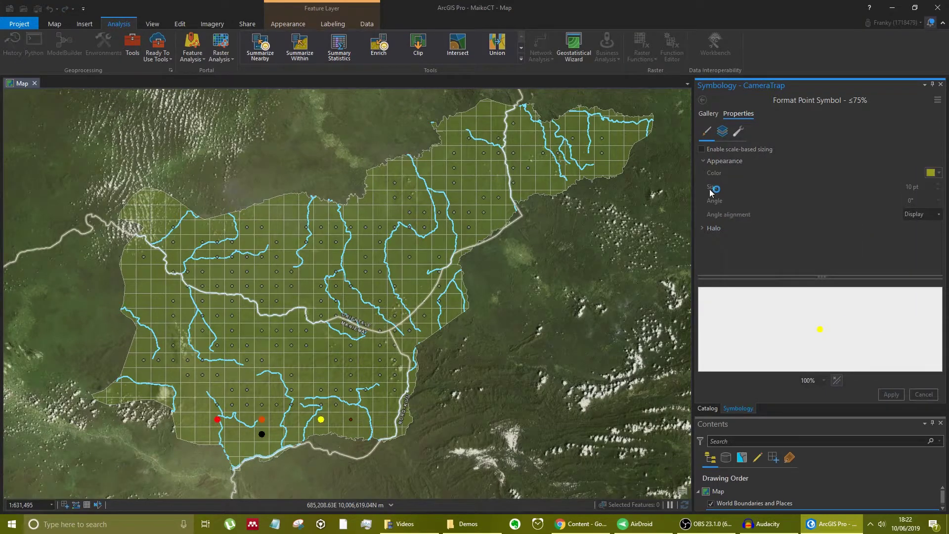
left_click(701, 101)
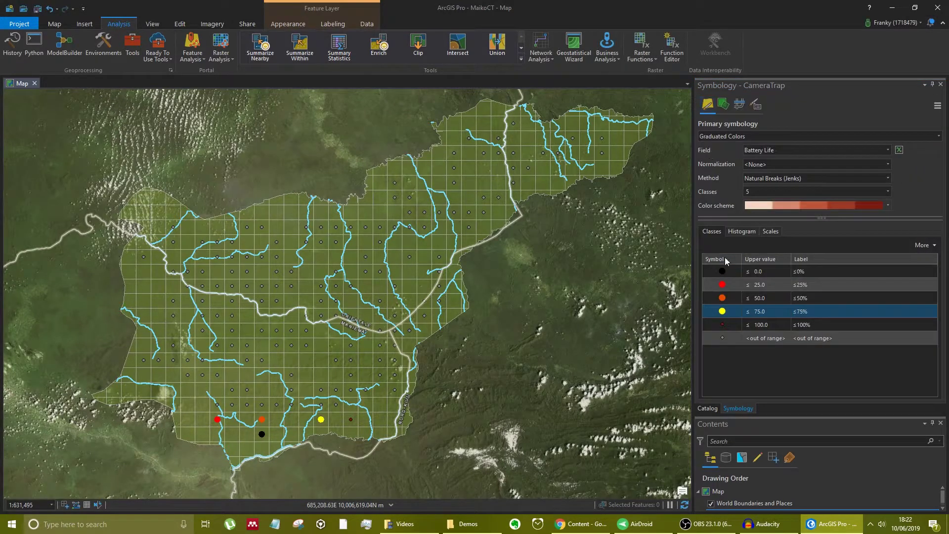
Step: Give the ≤100% battery class the Circle 1 symbol, colour it bright green, apply the change and return to the class list
left_click(723, 326)
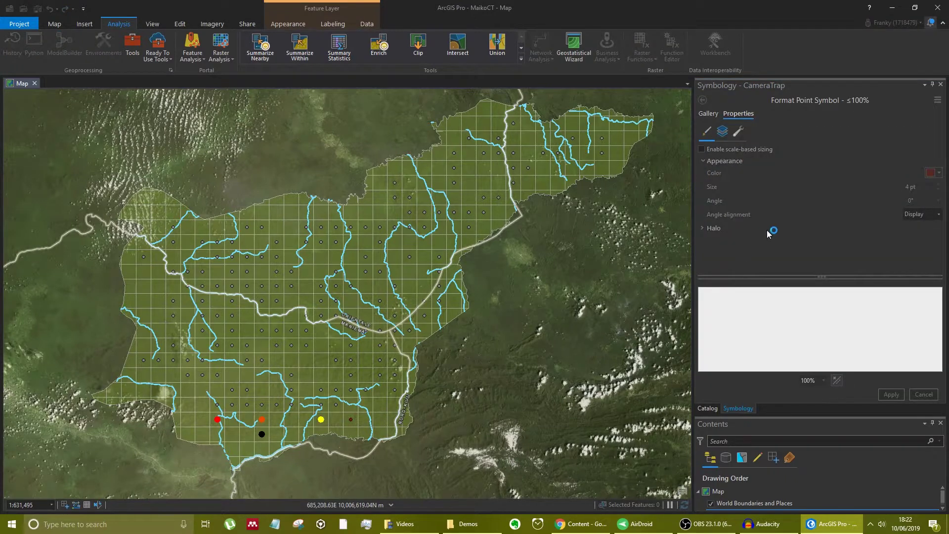
left_click(708, 113)
left_click(721, 190)
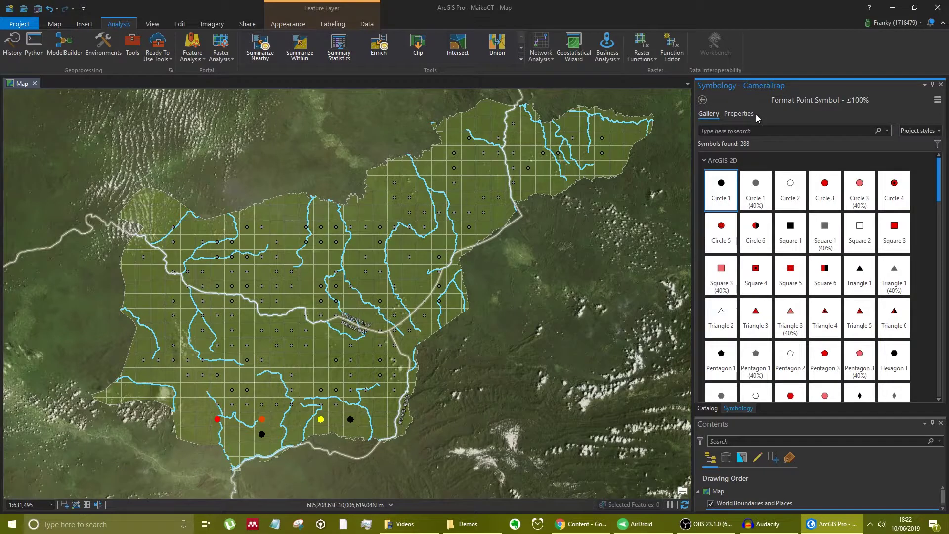
left_click(747, 114)
left_click(931, 173)
left_click(890, 237)
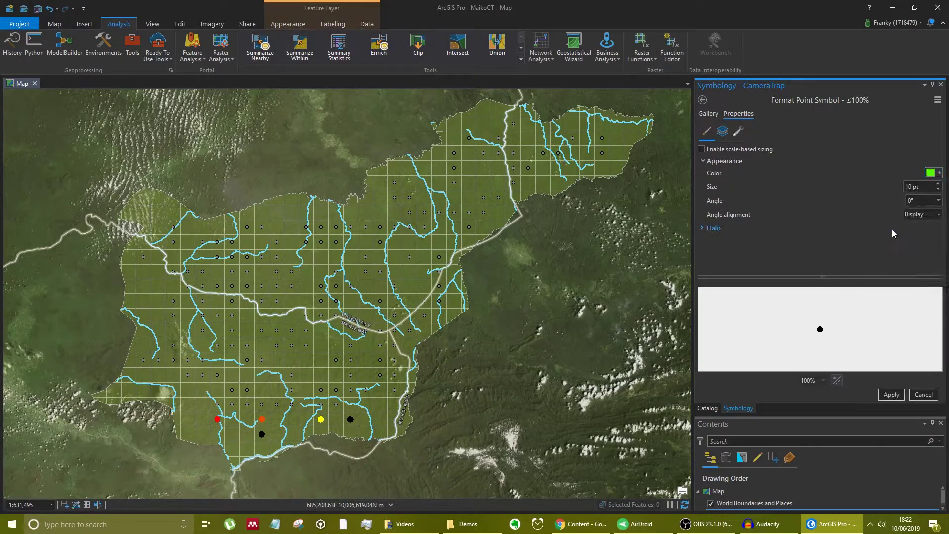
left_click(891, 395)
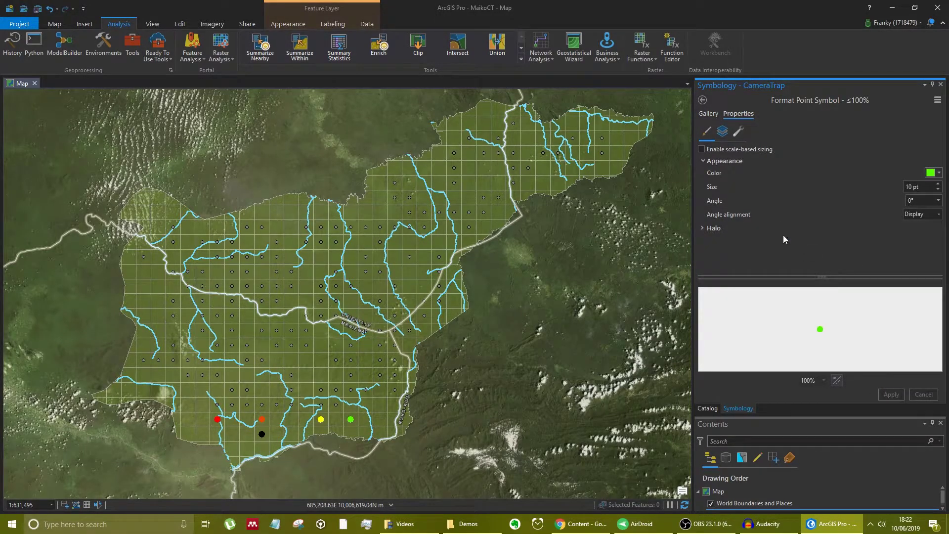
left_click(702, 99)
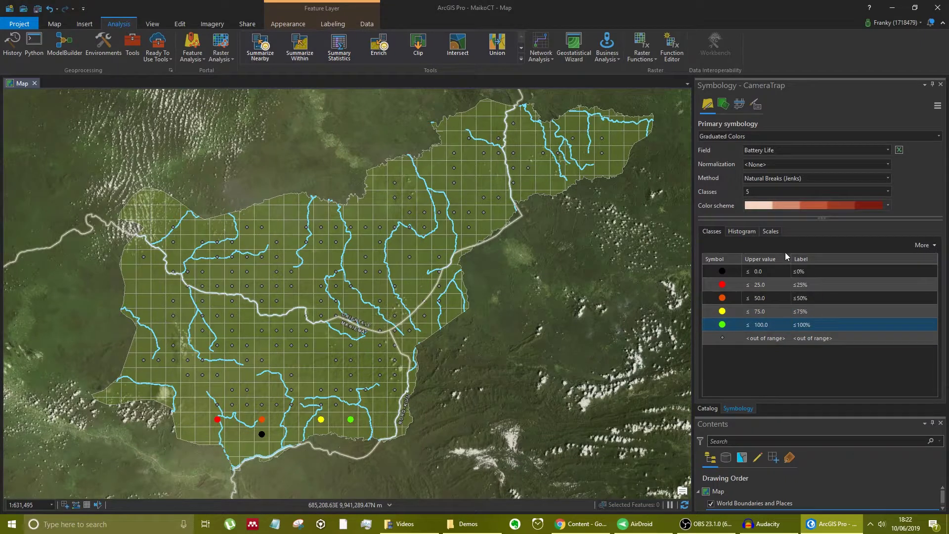
Step: Close the symbology settings, enlarge the layer list and open the CameraTrap layer's attribute table
left_click(940, 84)
left_click_drag(776, 412, 798, 277)
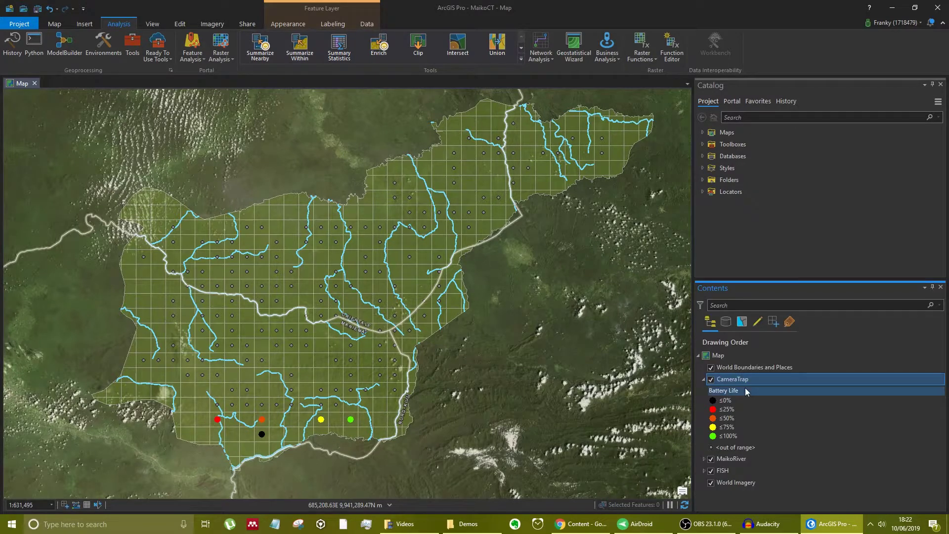
right_click(732, 380)
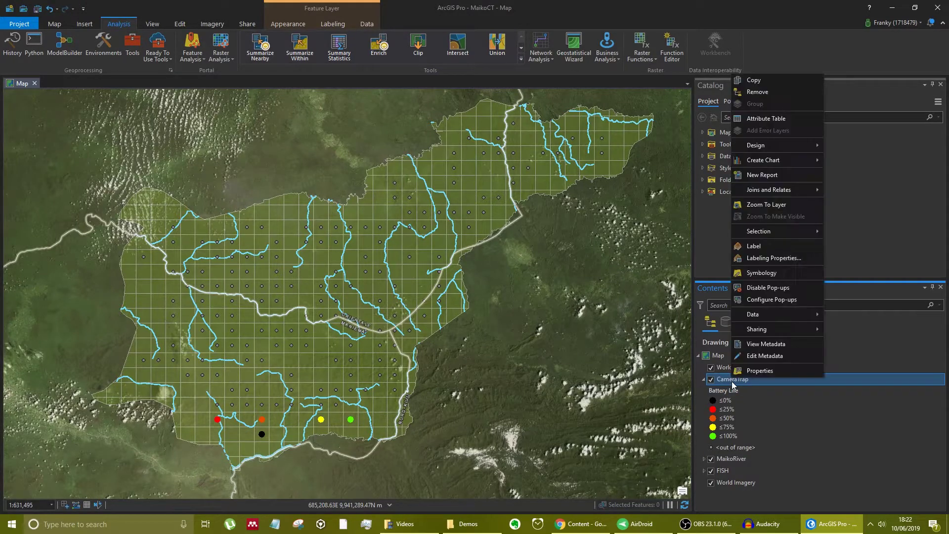
left_click(765, 119)
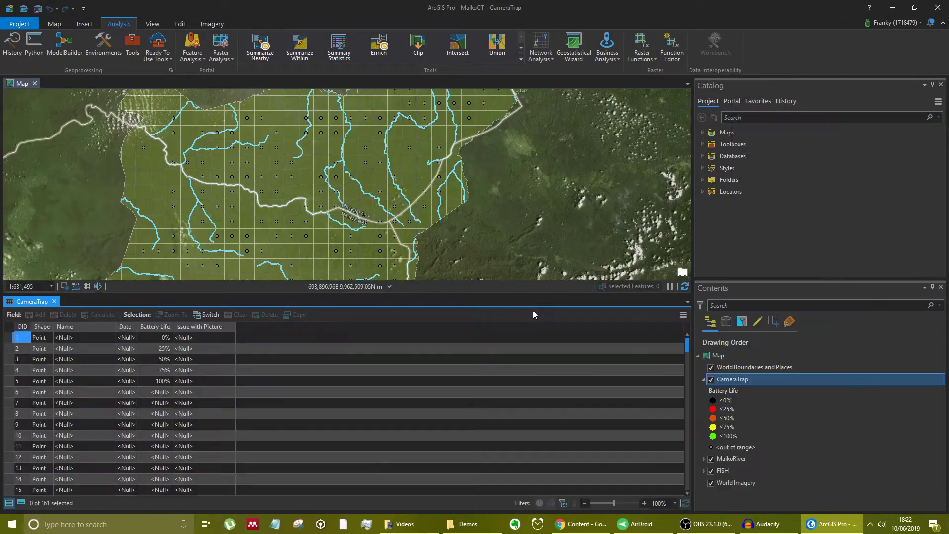
Step: Clear the Battery Life values of the first five CameraTrap records and close the attribute table
double_click(161, 347)
key("BackSpace")
key("Up")
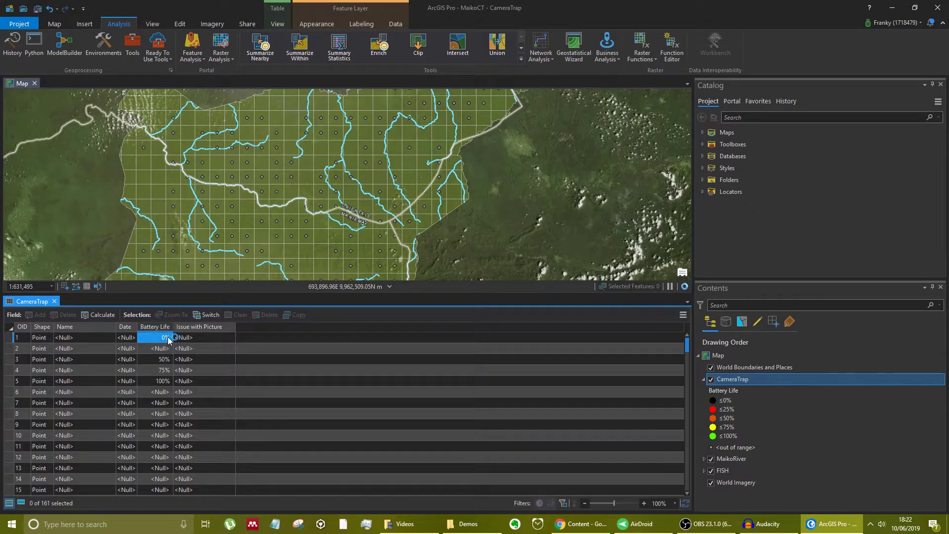
key("BackSpace")
double_click(165, 370)
key("BackSpace")
key("Escape")
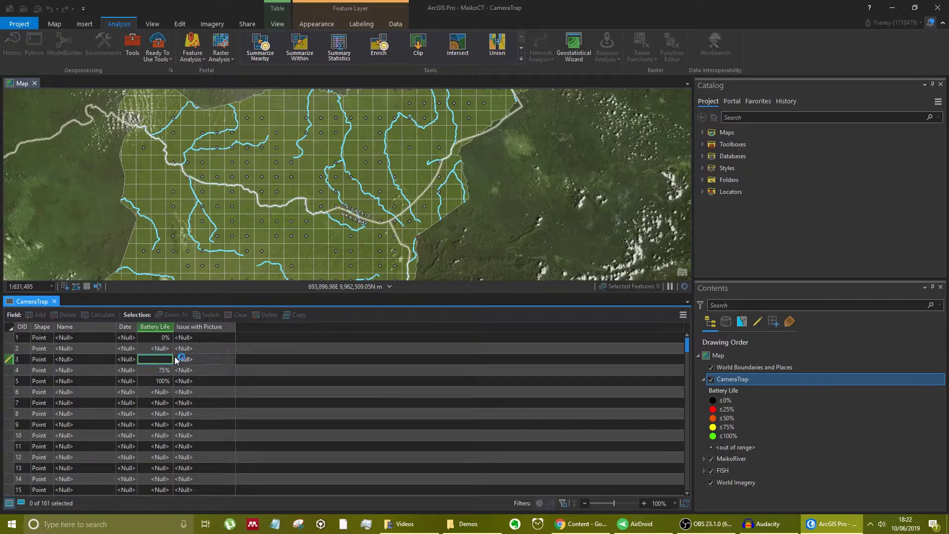
left_click(165, 373)
double_click(164, 372)
key("BackSpace")
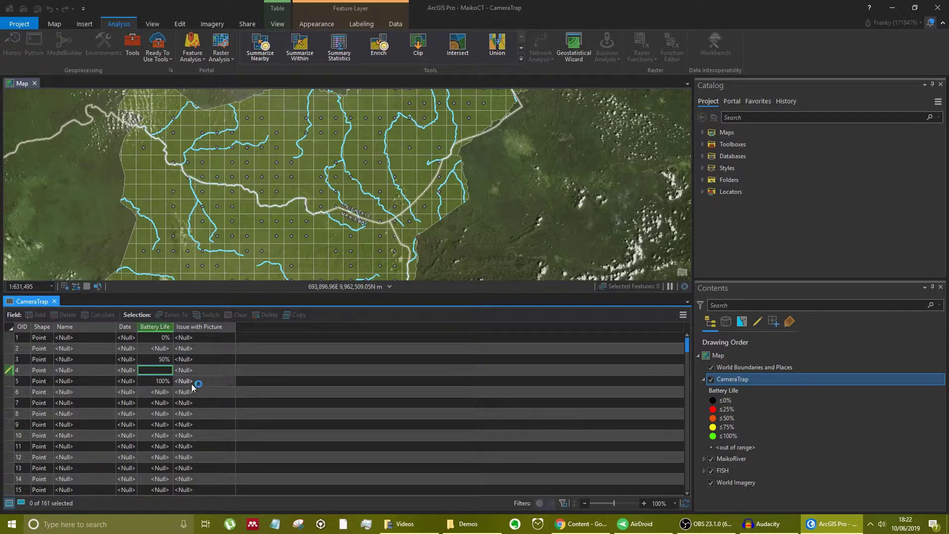
key("Return")
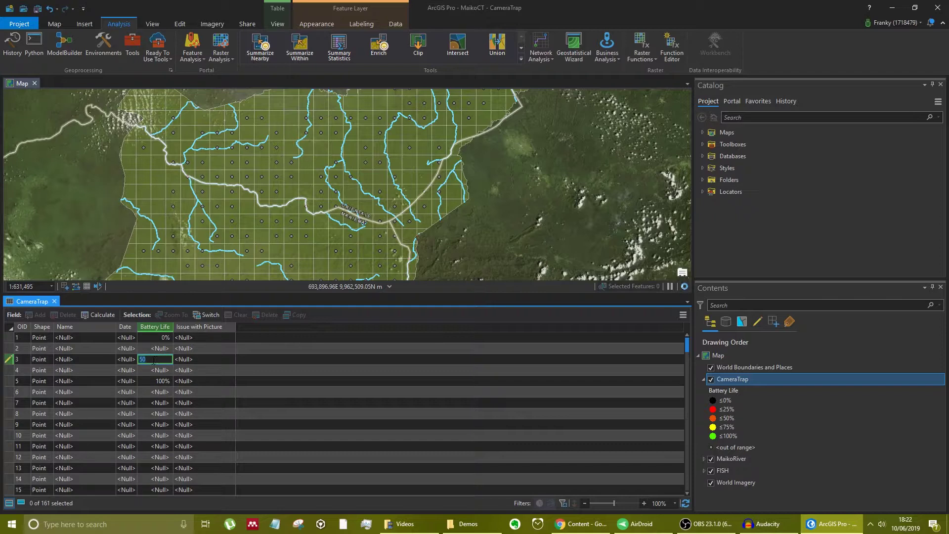
key("BackSpace")
double_click(154, 339)
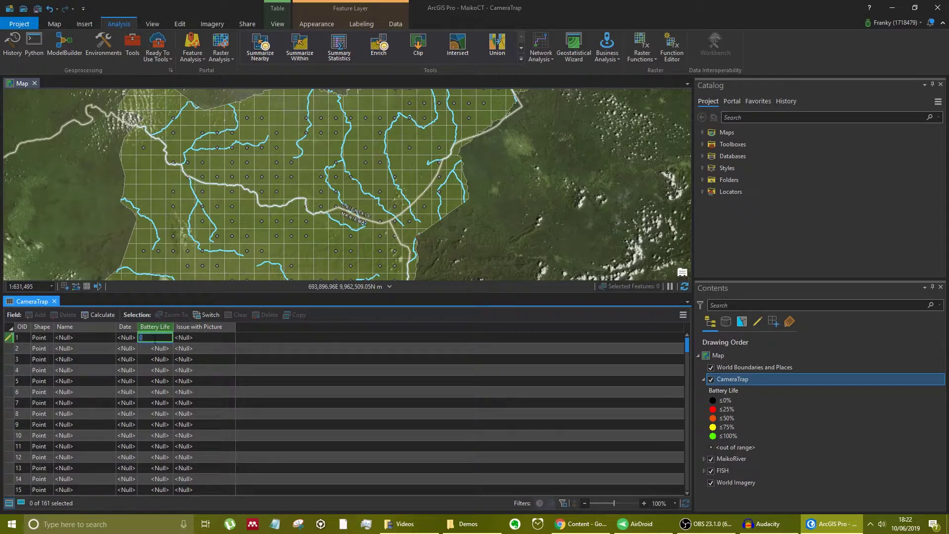
key("Return")
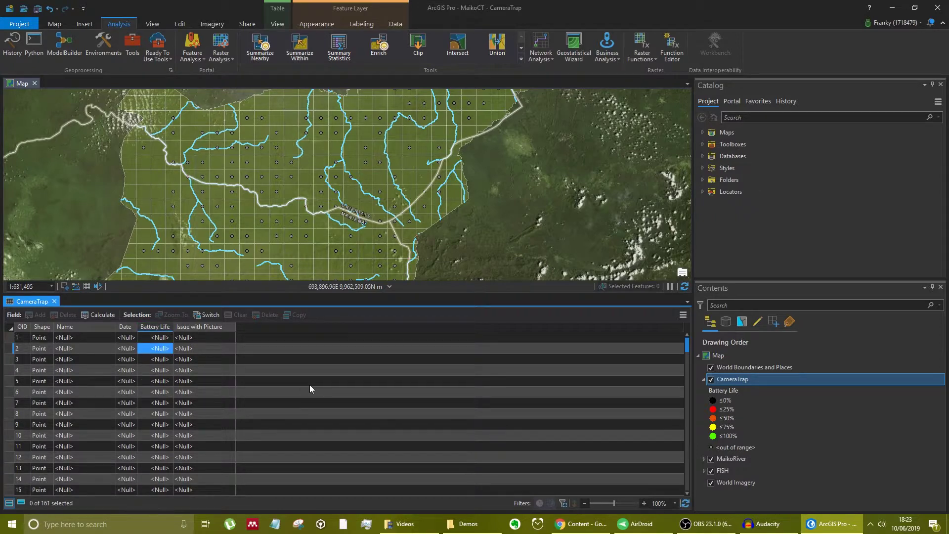
left_click(54, 301)
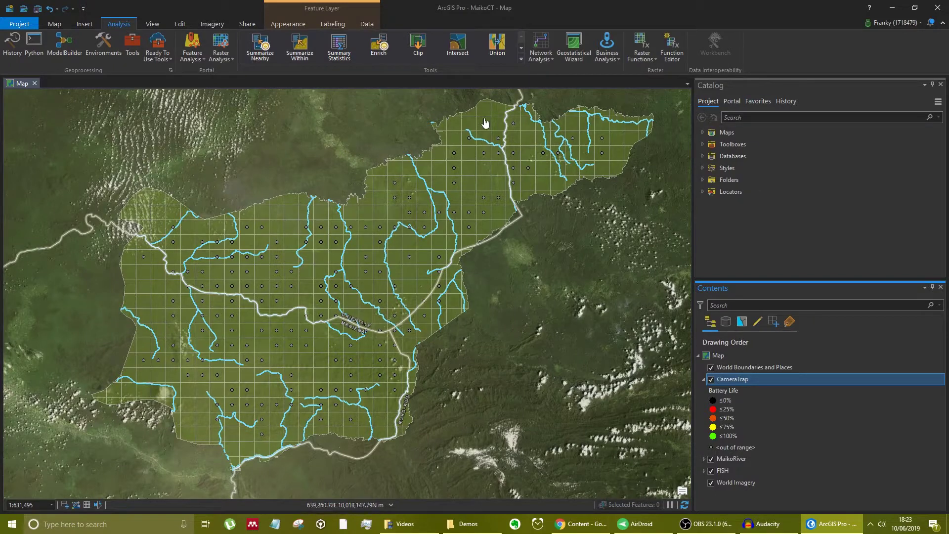
Step: Start sharing the map as a web map named MaikoCTWebMap with the summary TEST and the tag Demo
left_click(250, 26)
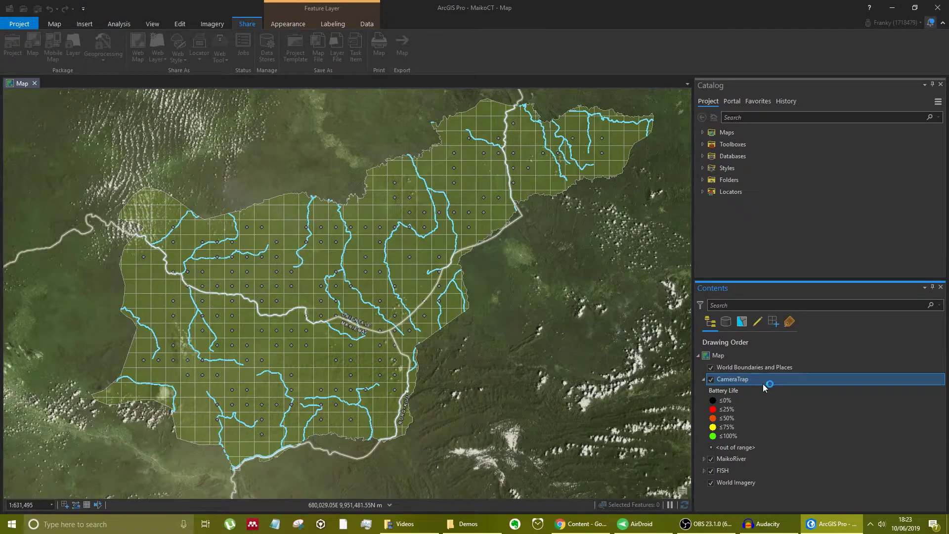
left_click(708, 369, "ctrl")
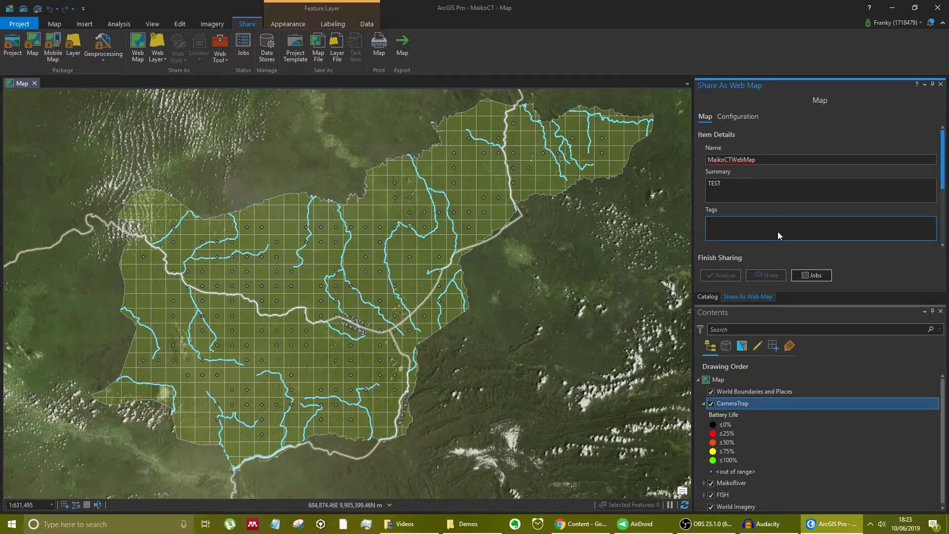
type("Demo")
key("Return")
scroll(799, 191, "down", 3)
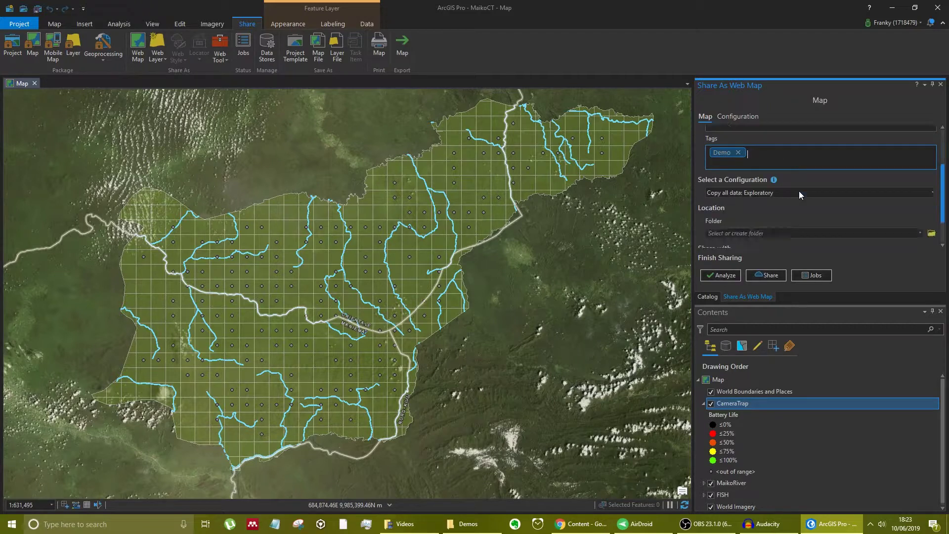
Step: Set the web map's configuration to Copy all data: Editable, its folder to Africa, and share it with the organization
left_click(784, 194)
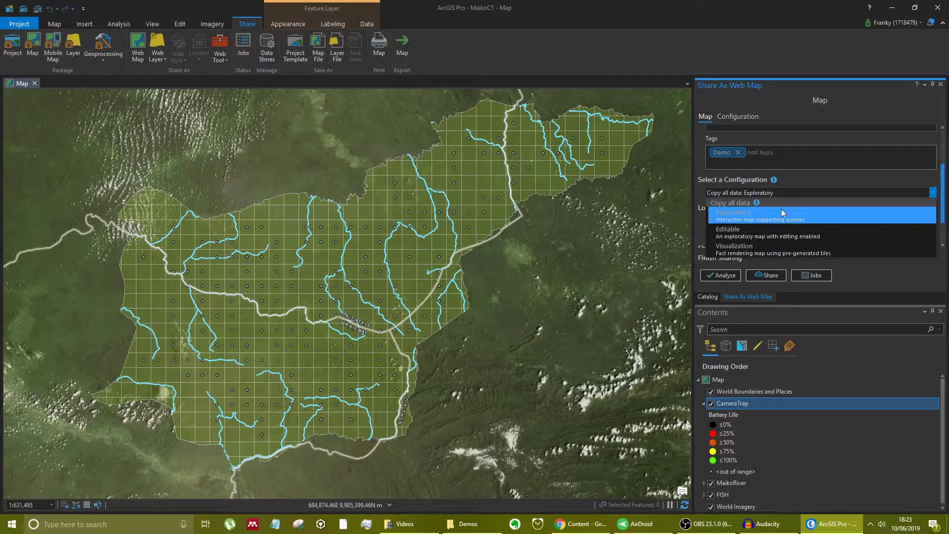
left_click(780, 233)
scroll(784, 200, "down", 1)
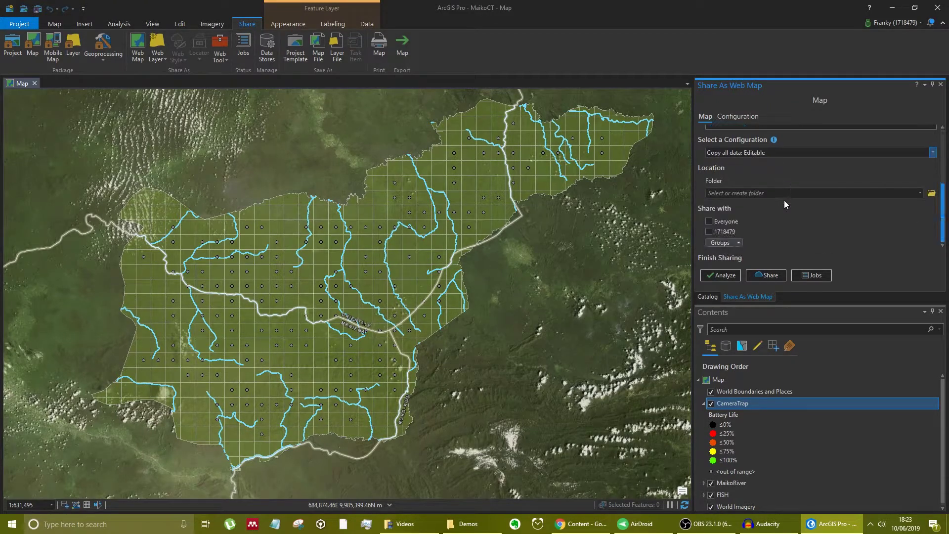
left_click(918, 195)
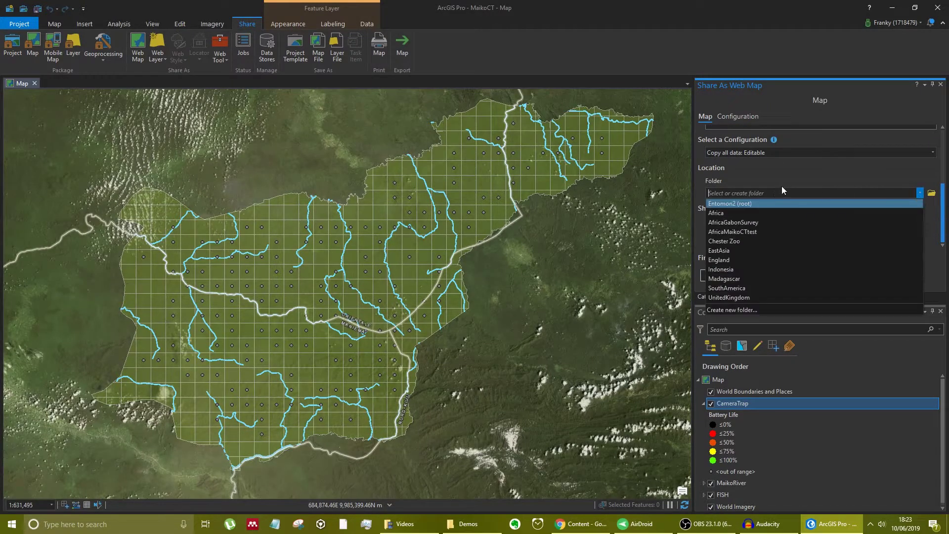
left_click(750, 215)
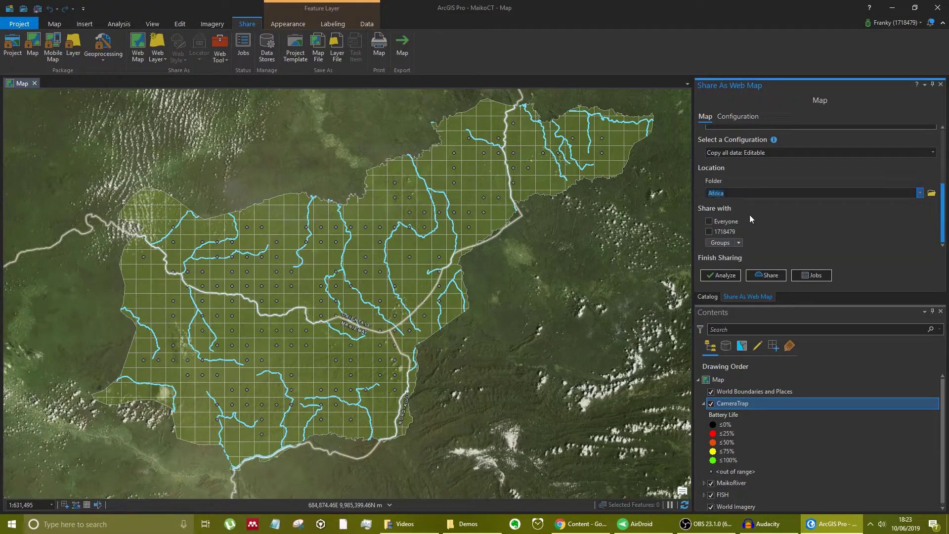
left_click(723, 232)
Step: Analyze the web map and examine which layers cause the 00230 projection errors
left_click(726, 276)
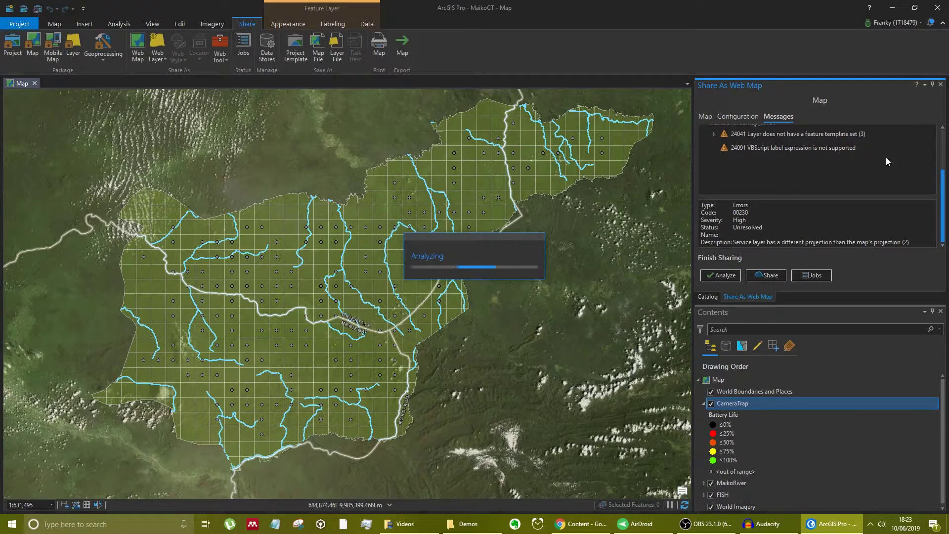
left_click_drag(940, 200, 946, 168)
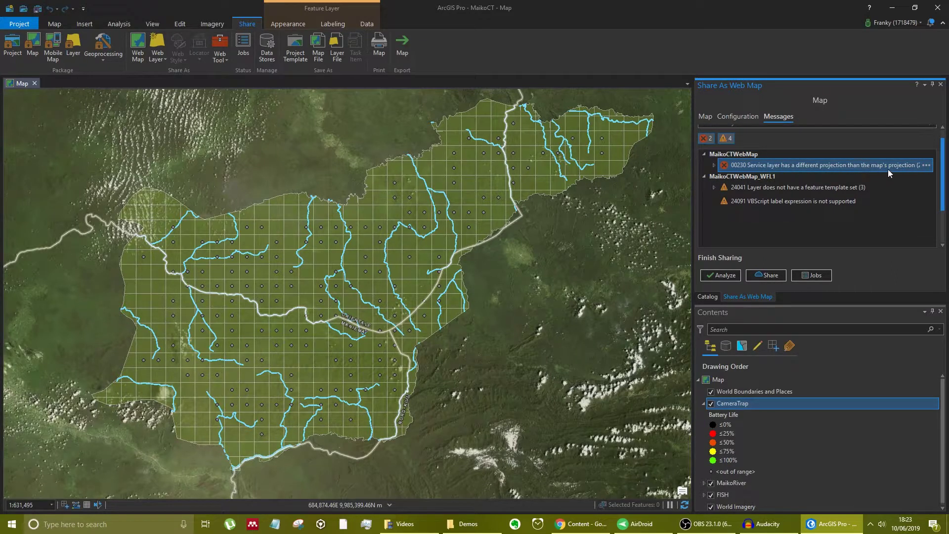
left_click(926, 166)
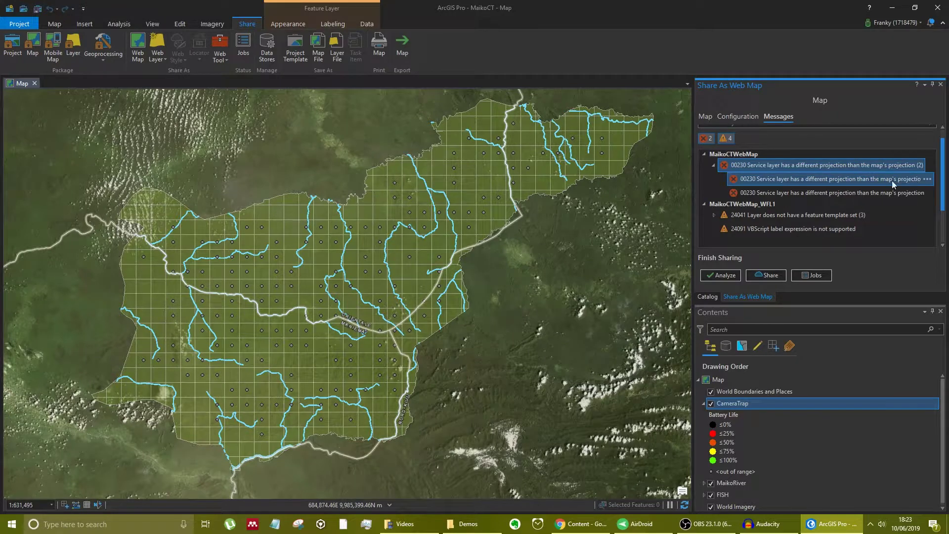
left_click(928, 180)
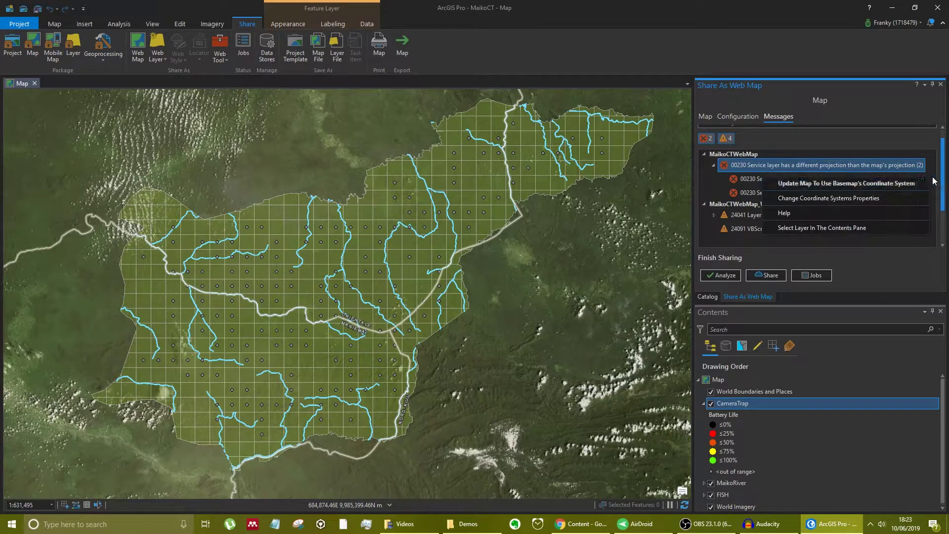
left_click(882, 228)
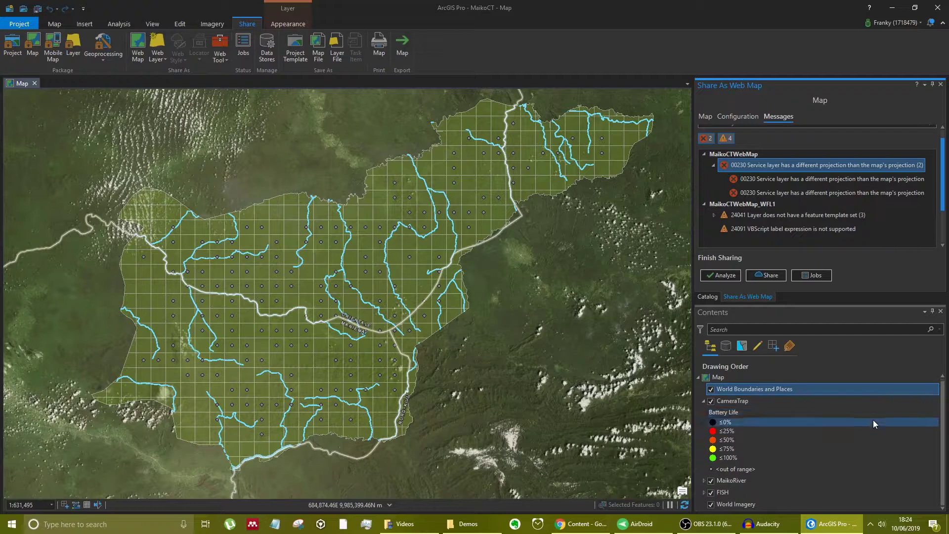
left_click(787, 508)
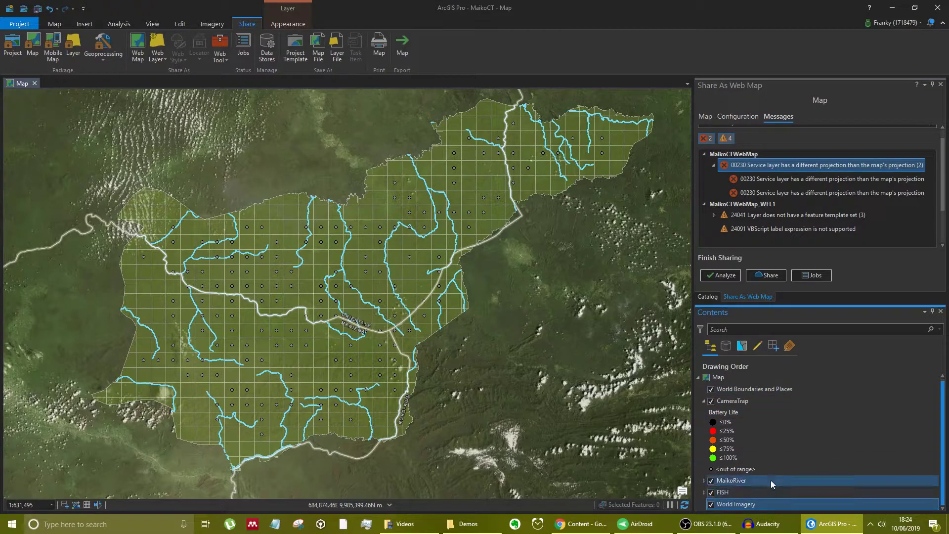
left_click(767, 389)
scroll(784, 414, "up", 1)
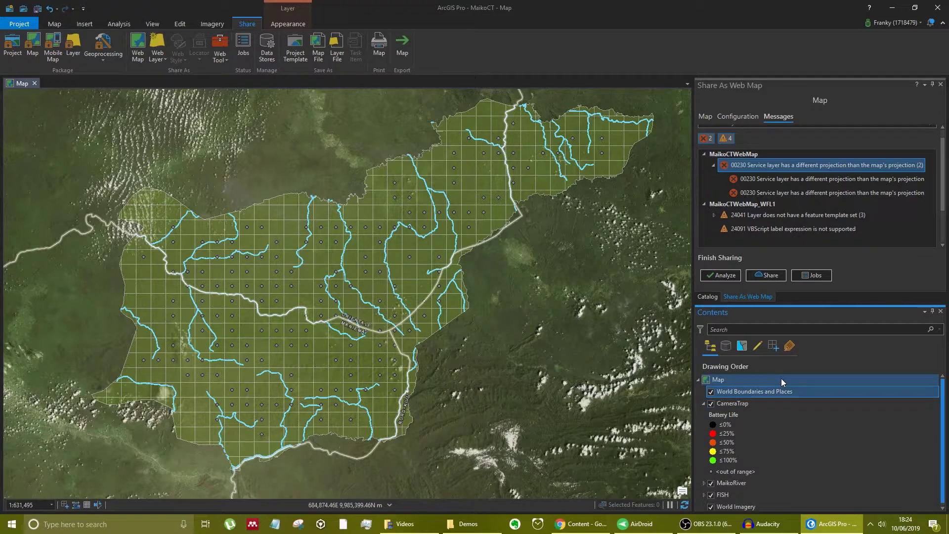
Step: Set the map's XY coordinate system to WGS 1984 Web Mercator Auxiliary Sphere in the map properties
right_click(718, 381)
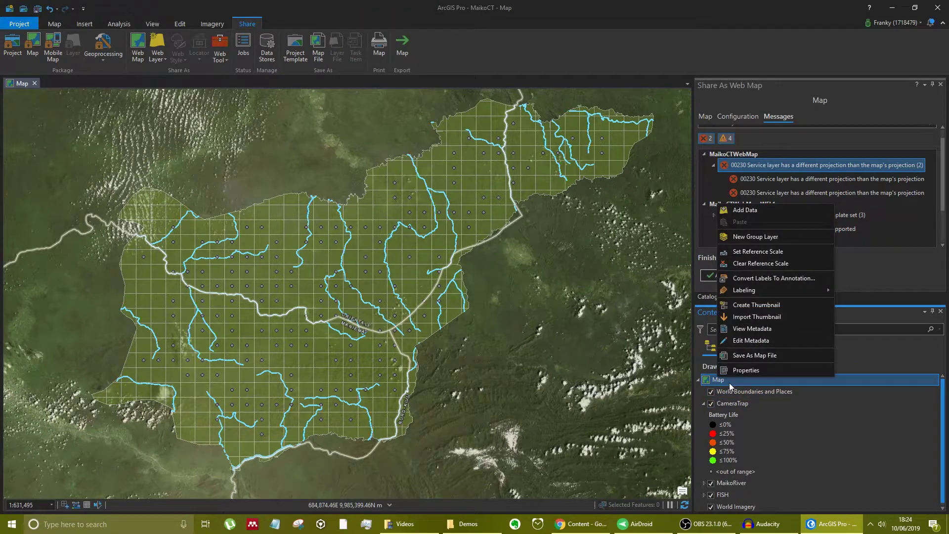
left_click(742, 371)
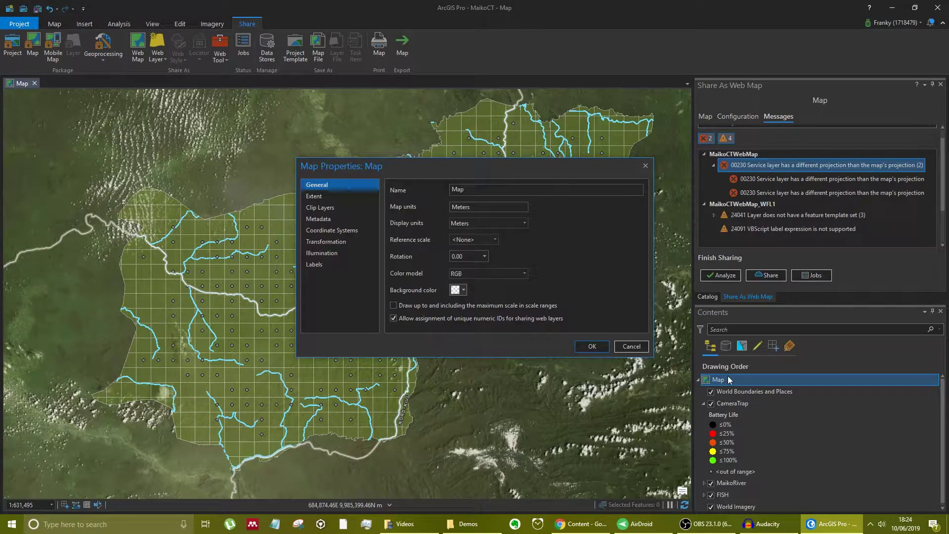
left_click(334, 231)
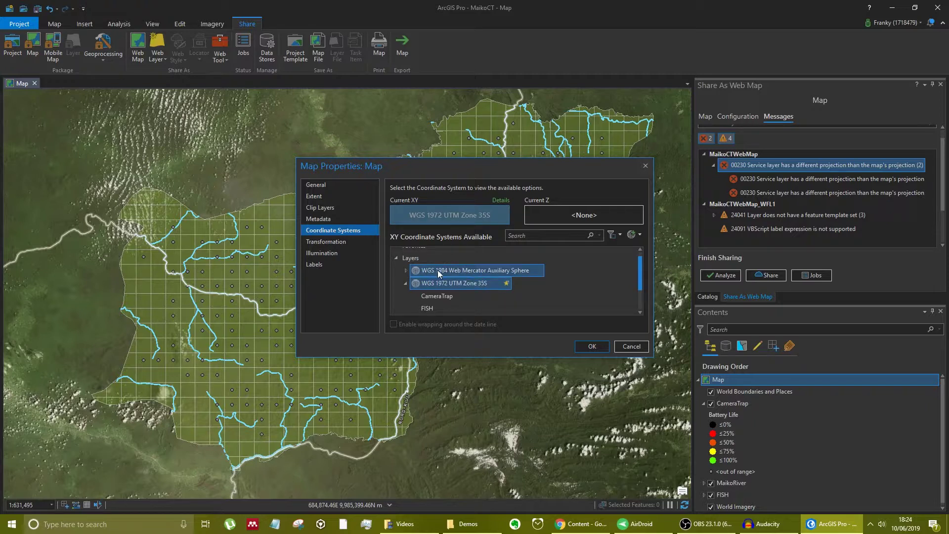
left_click(492, 271)
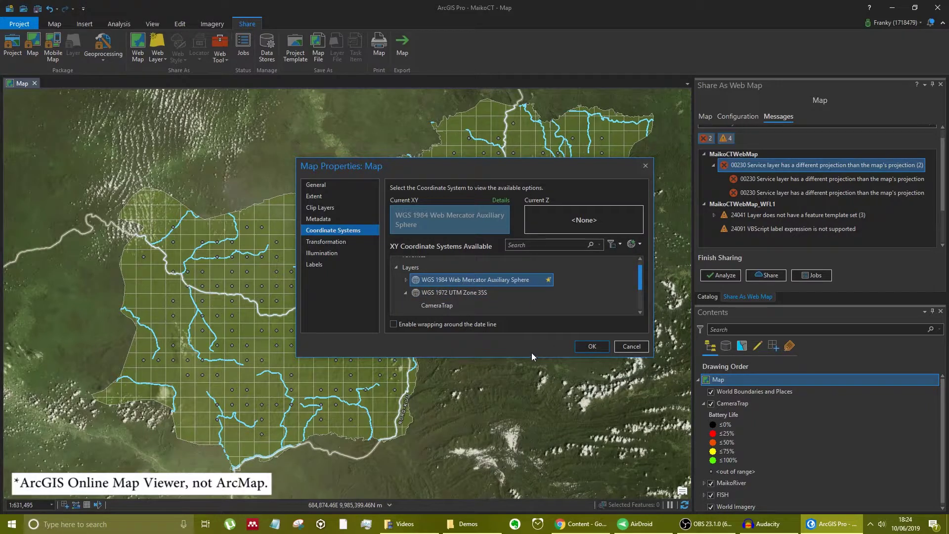
left_click(455, 293)
left_click(511, 280)
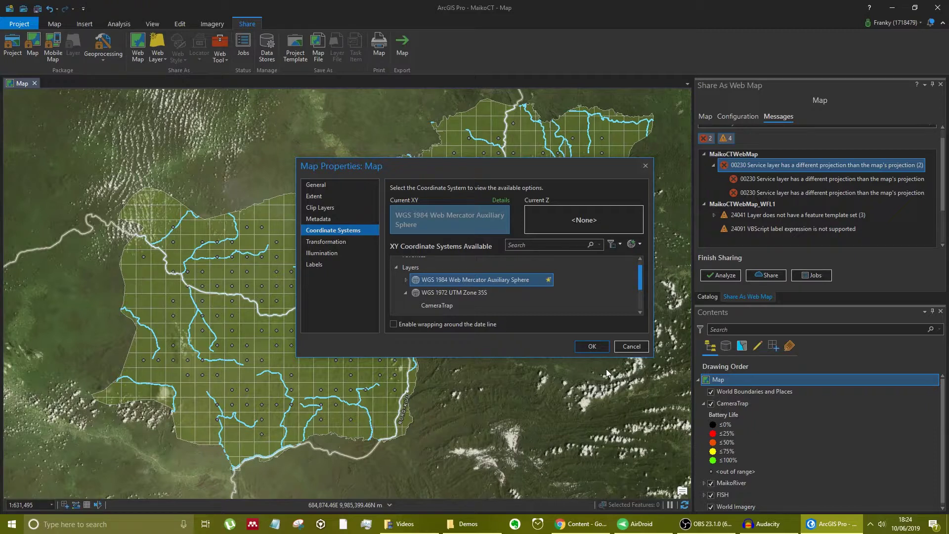
left_click(584, 347)
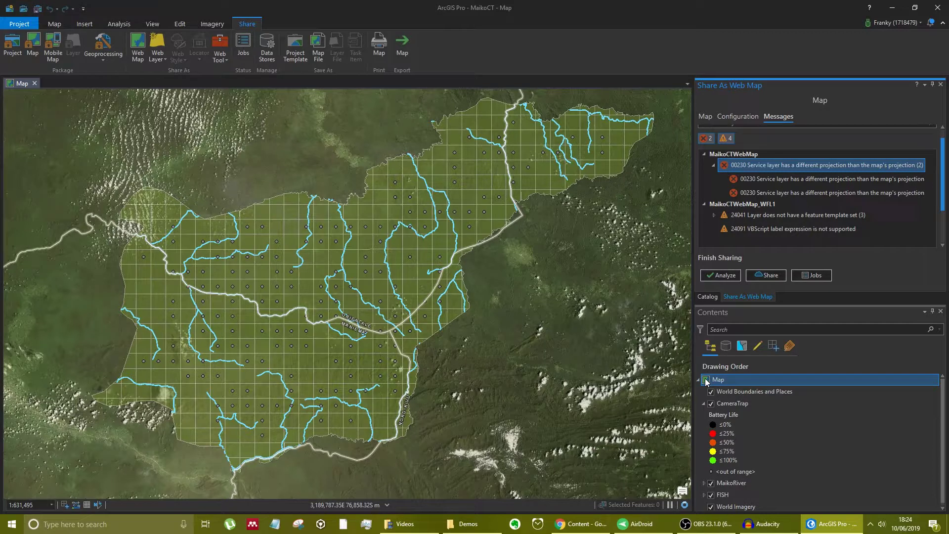
Step: Analyze the web map again and examine the World Imagery layer's spatial reference in its source properties
left_click(725, 276)
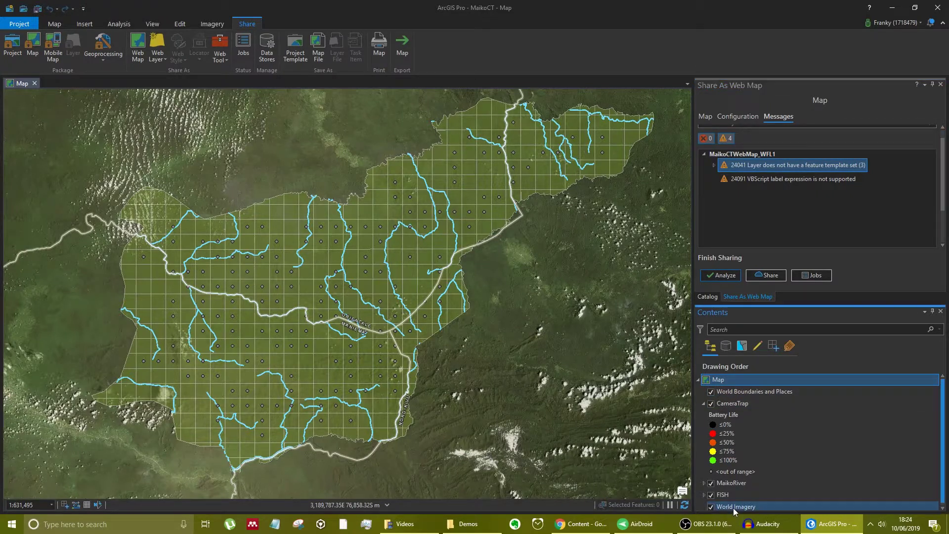
left_click(744, 391)
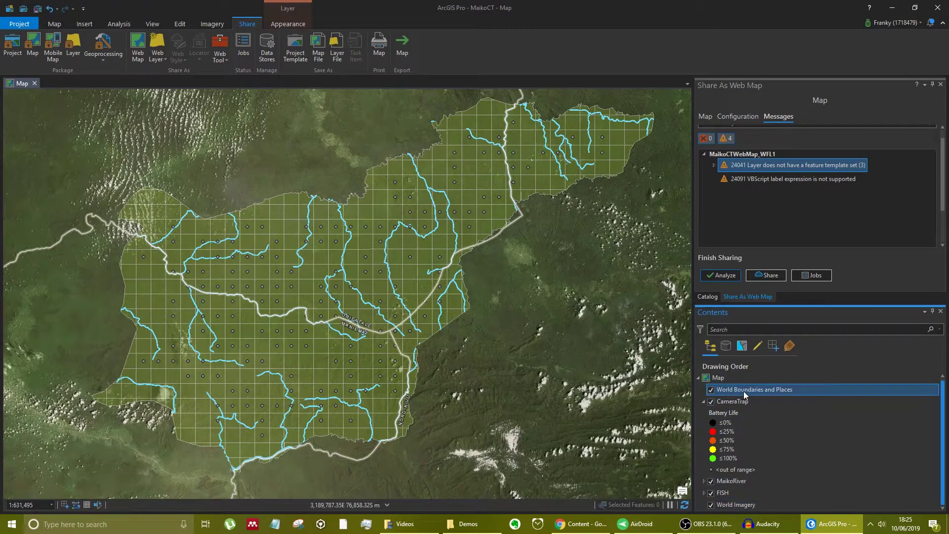
right_click(732, 505)
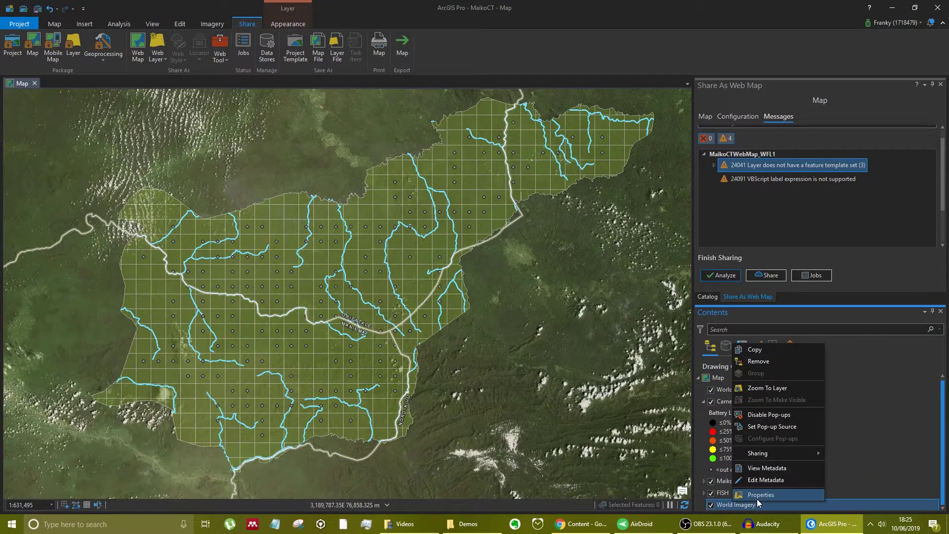
left_click(757, 499)
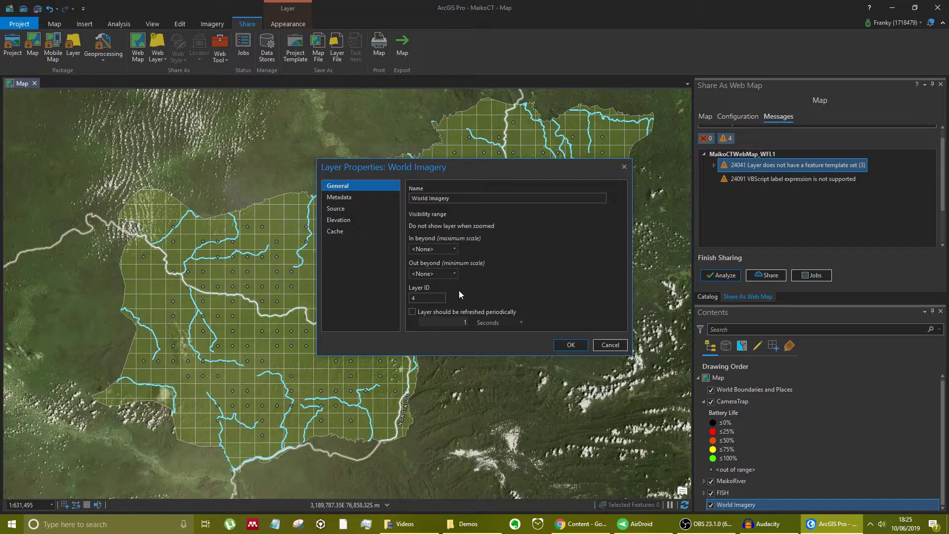
left_click(358, 198)
scroll(482, 266, "down", 4)
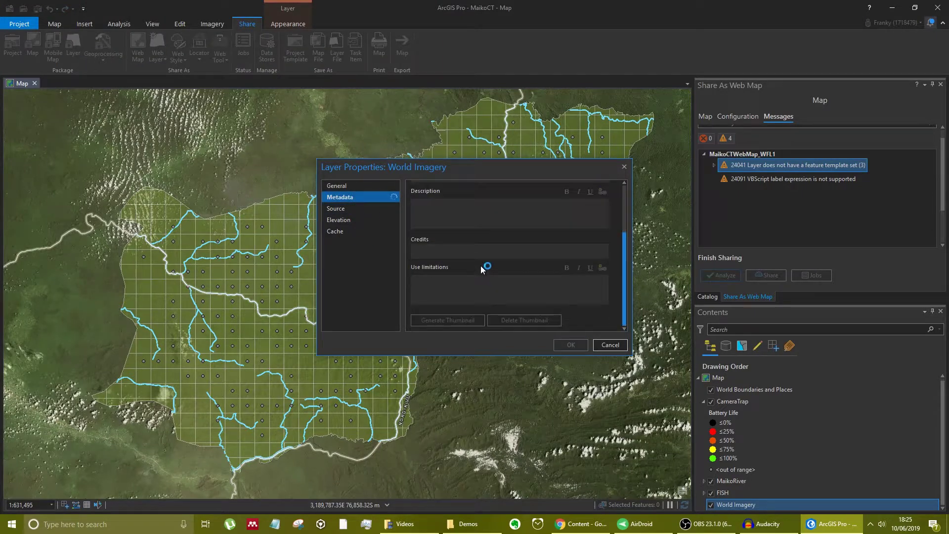
left_click(344, 207)
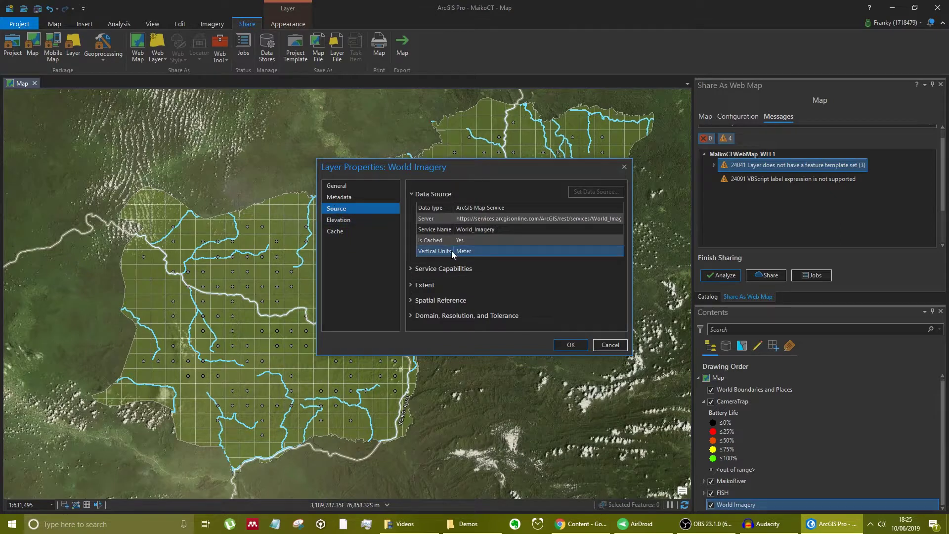
left_click(430, 300)
scroll(475, 295, "down", 3)
scroll(475, 294, "down", 2)
scroll(474, 293, "up", 2)
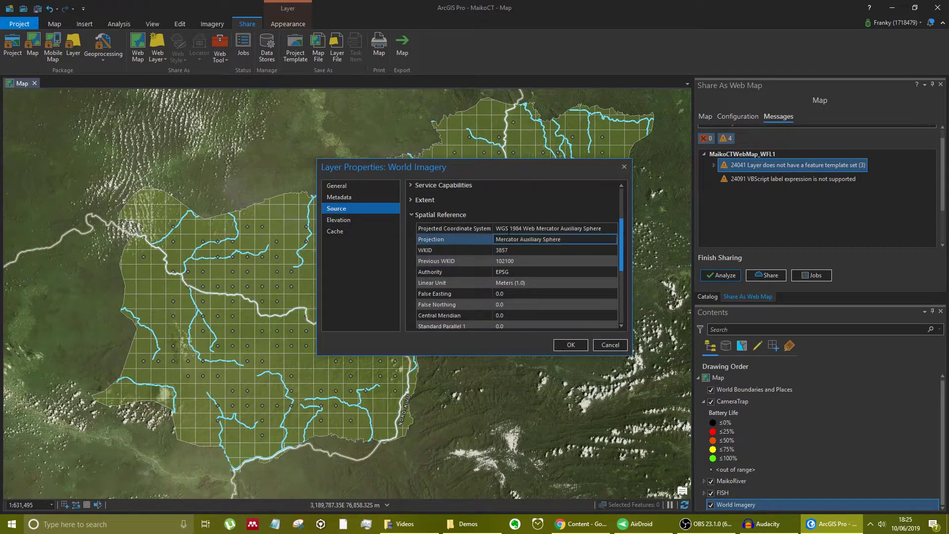
left_click(519, 228)
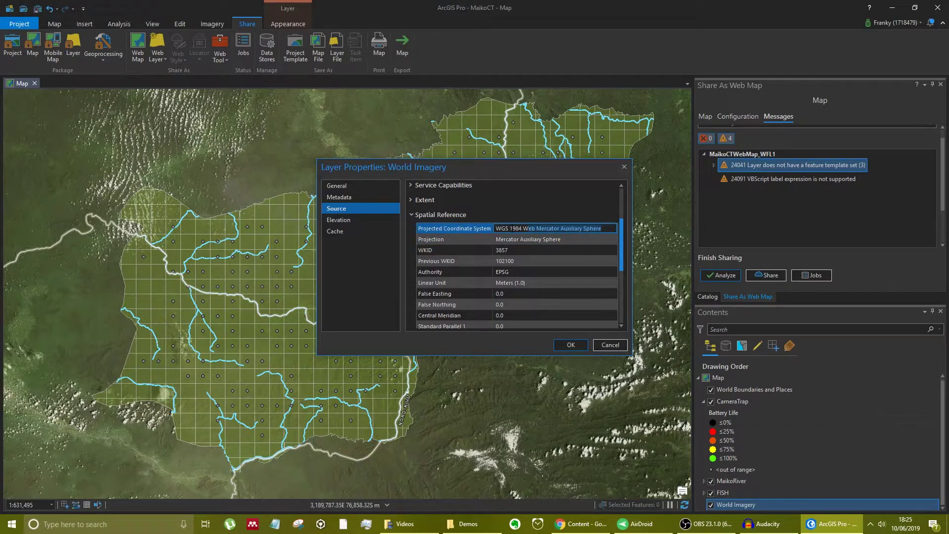
left_click(571, 345)
Step: Save all pending layer edits and share the web map
left_click(704, 403)
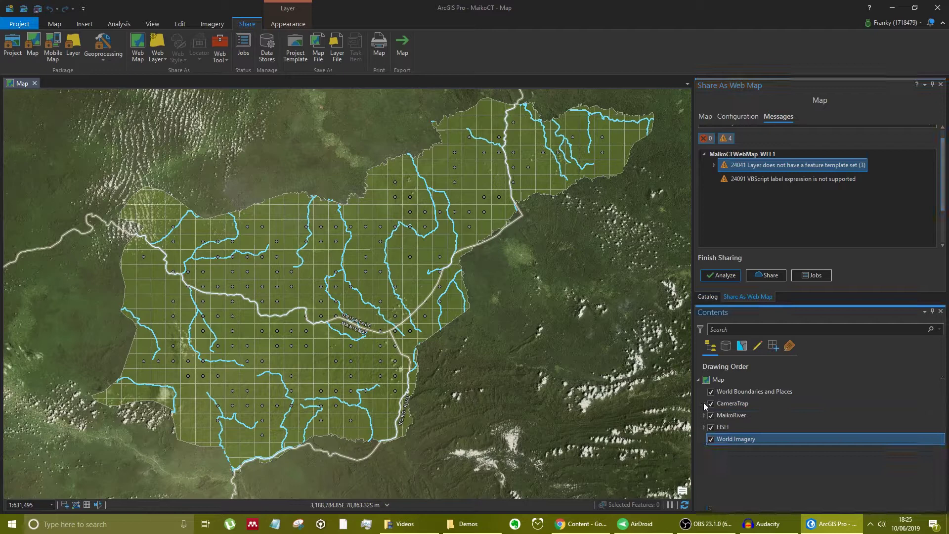
left_click(697, 378)
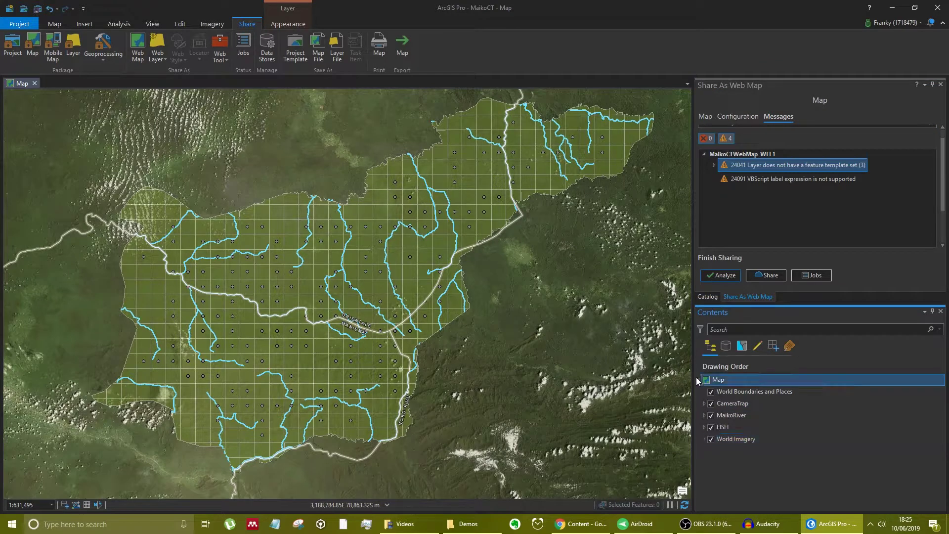
left_click(769, 277)
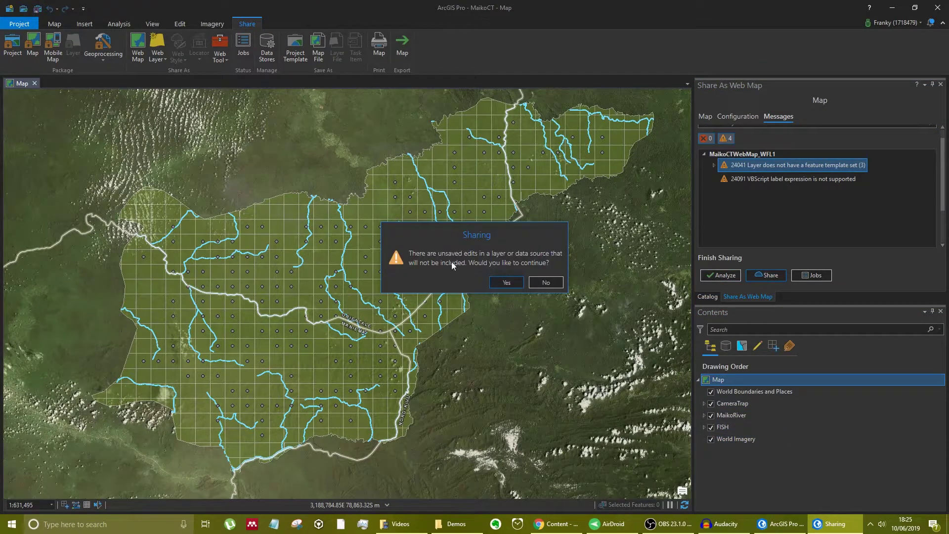
left_click(547, 282)
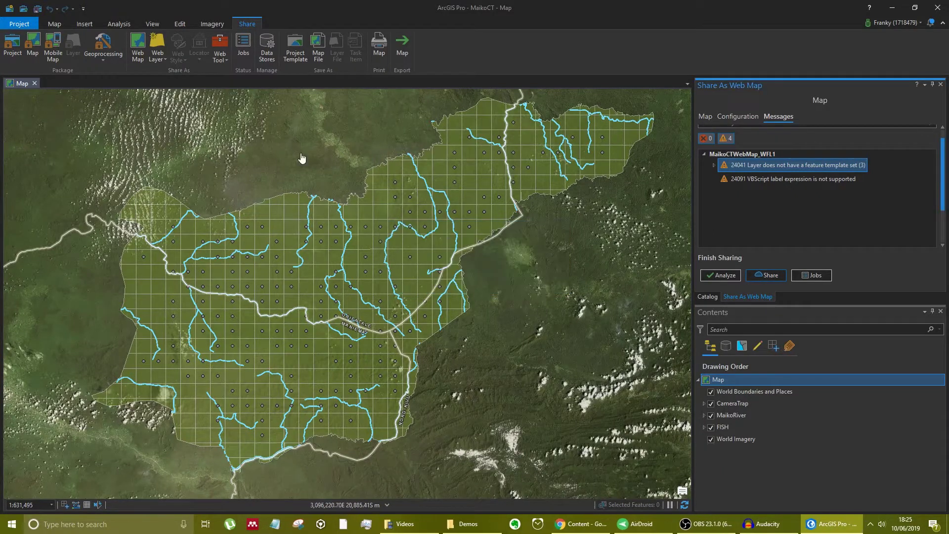
left_click(174, 25)
left_click(74, 43)
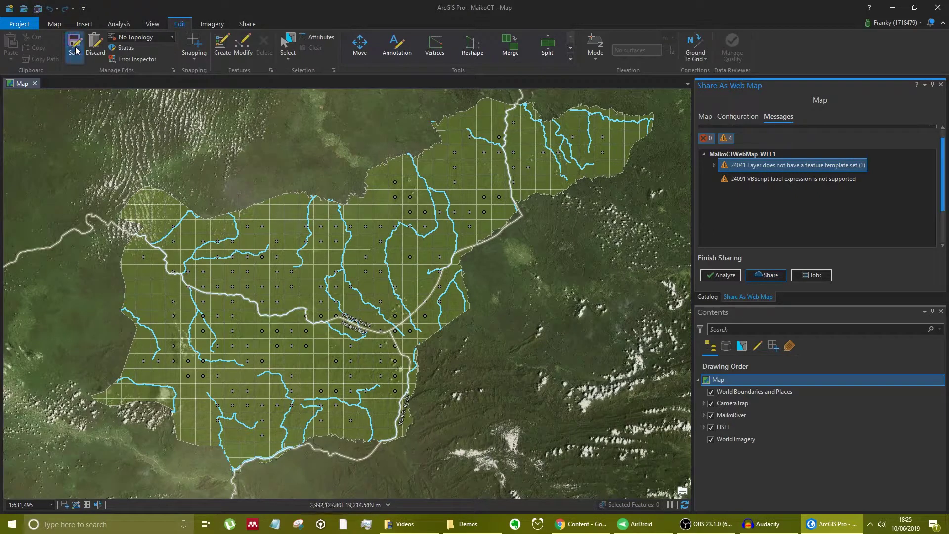
left_click(483, 271)
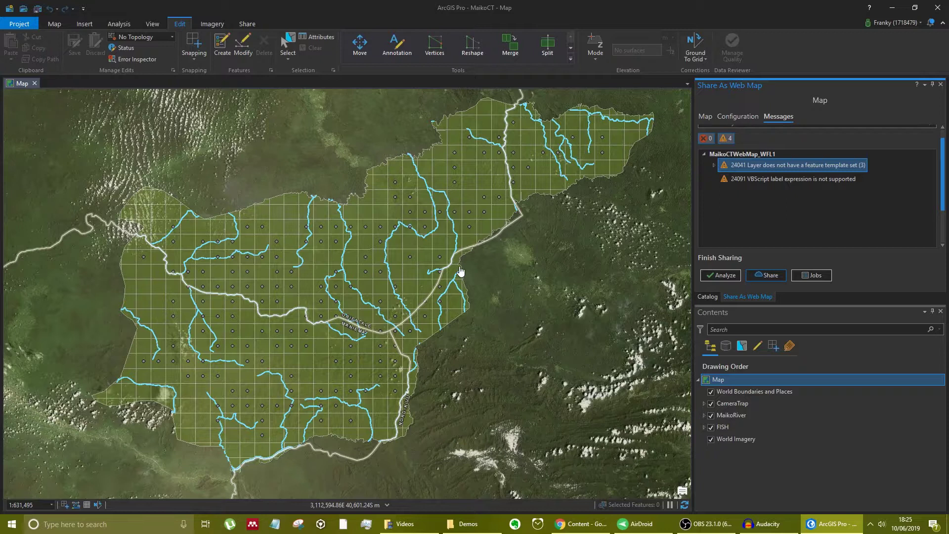
left_click(763, 274)
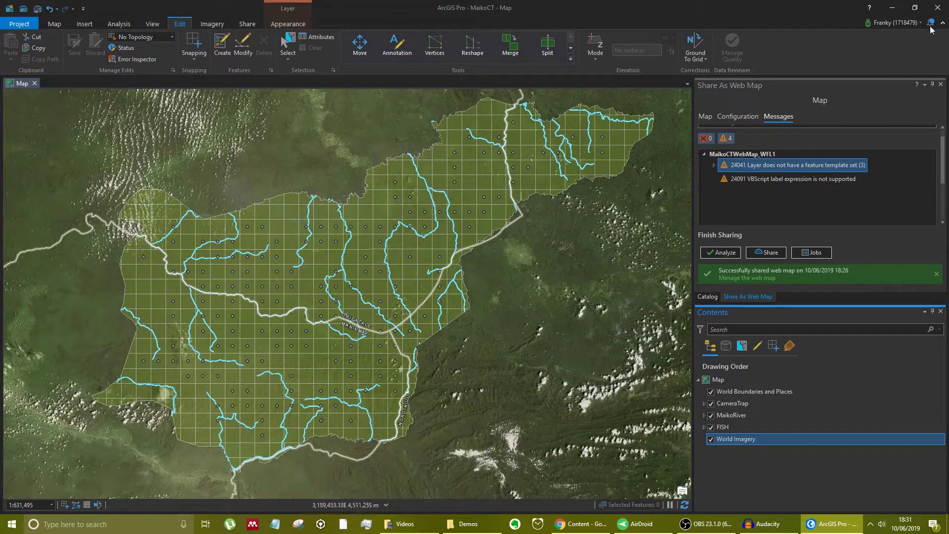
Step: Exit ArcGIS Pro without saving the MaikoCT project and refresh the Africa content folder in ArcGIS Online
left_click(945, 5)
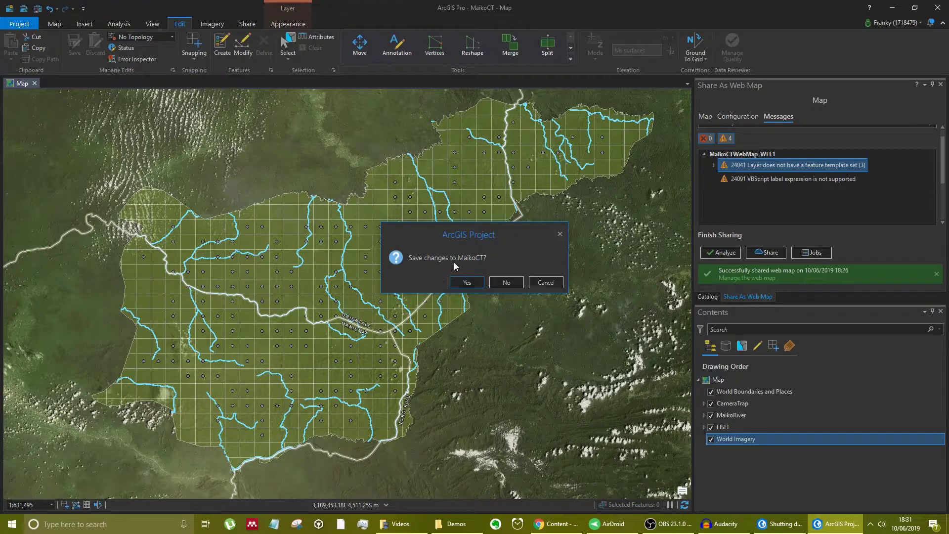
left_click(506, 282)
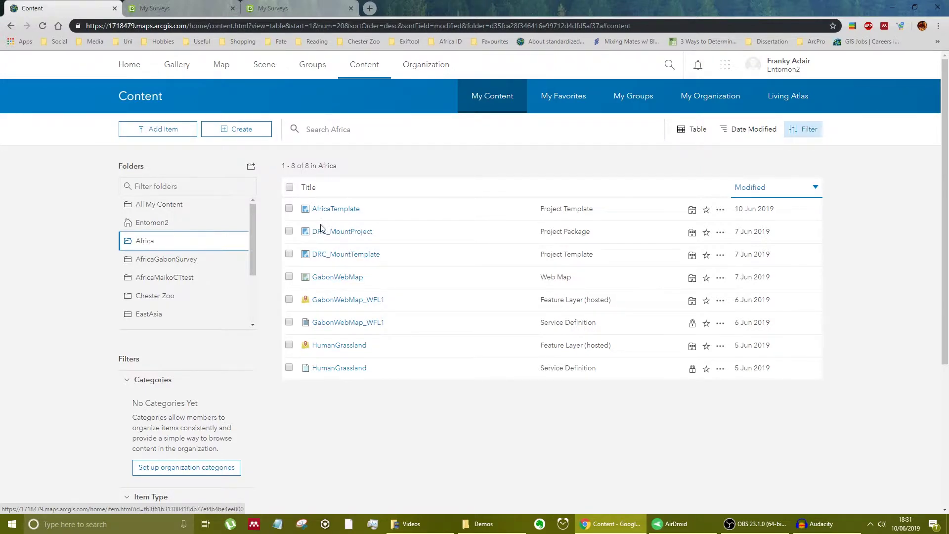
left_click(43, 29)
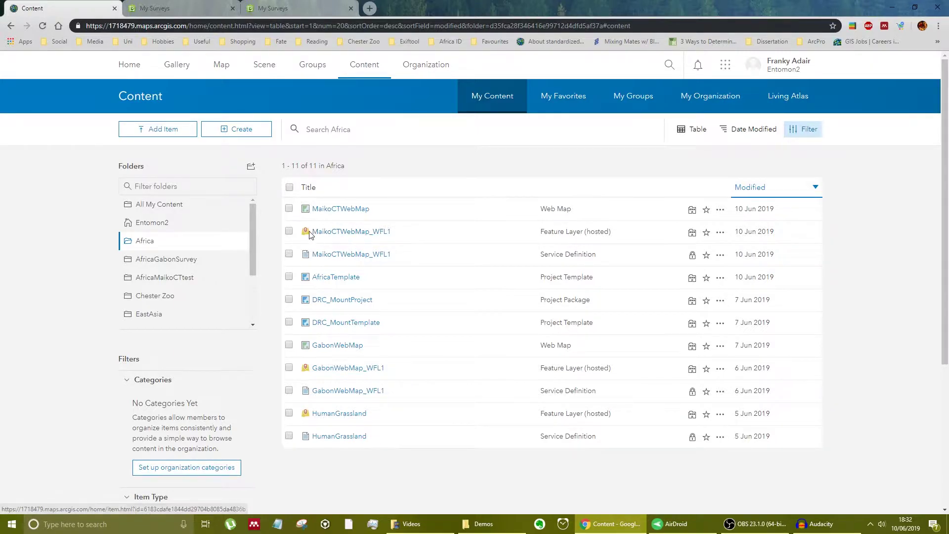
Step: Enable Sync in the settings of the MaikoCTWebMap_WFL1 hosted feature layer
left_click(370, 235)
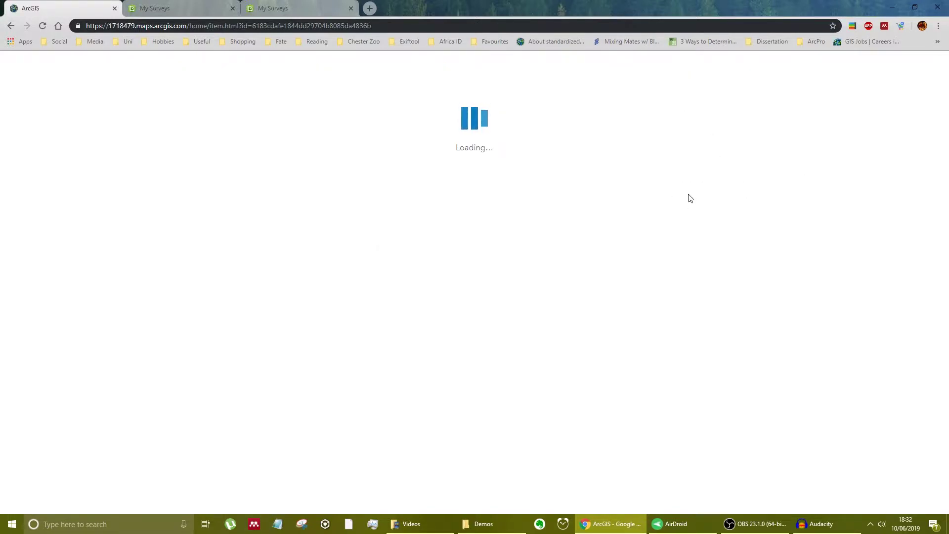
left_click(800, 97)
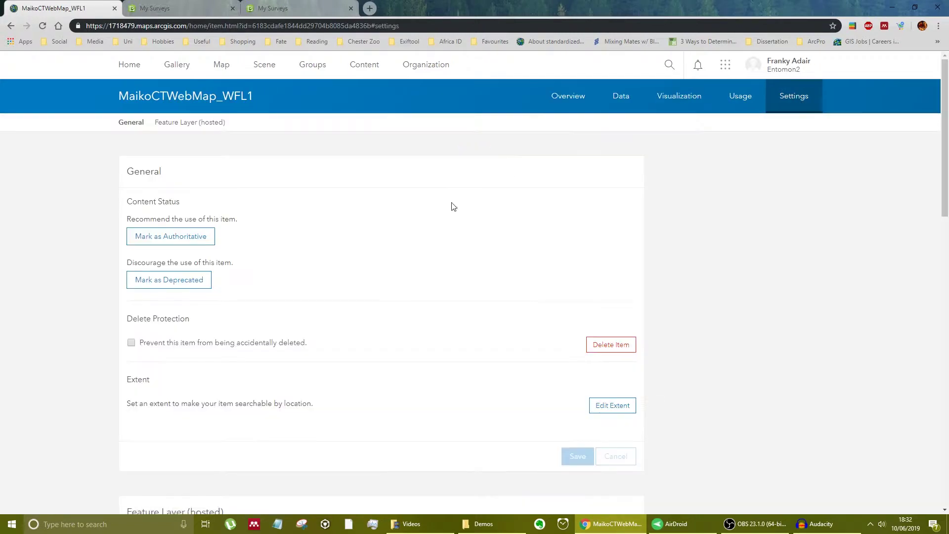
scroll(426, 259, "down", 6)
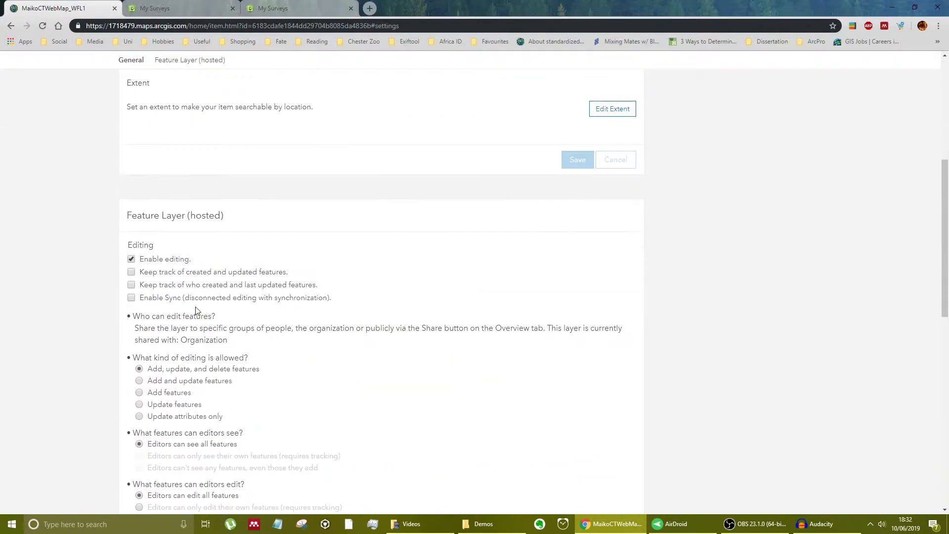
left_click(131, 298)
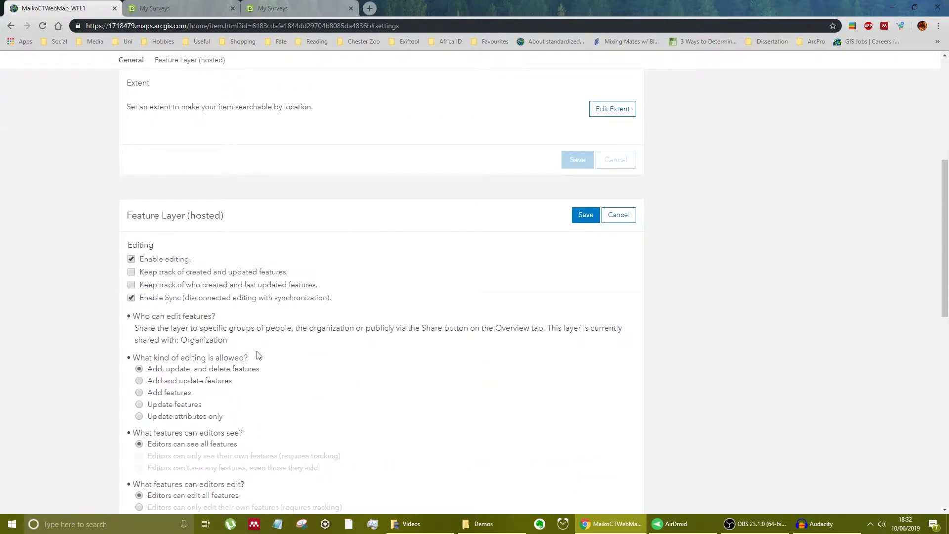
Step: Set the kind of editing allowed to Update features and save the hosted feature layer settings
scroll(267, 396, "down", 3)
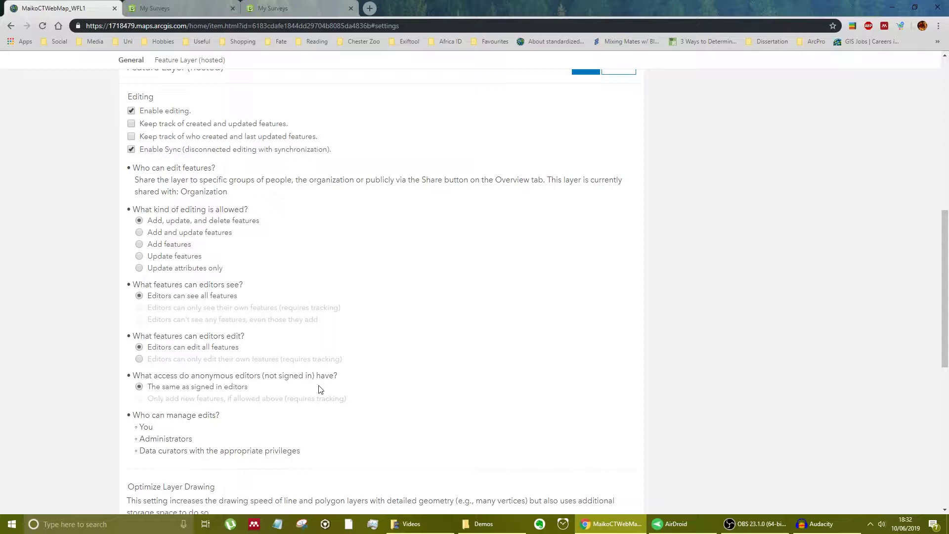
left_click(200, 256)
left_click(147, 233)
scroll(197, 317, "down", 1)
scroll(202, 285, "down", 1)
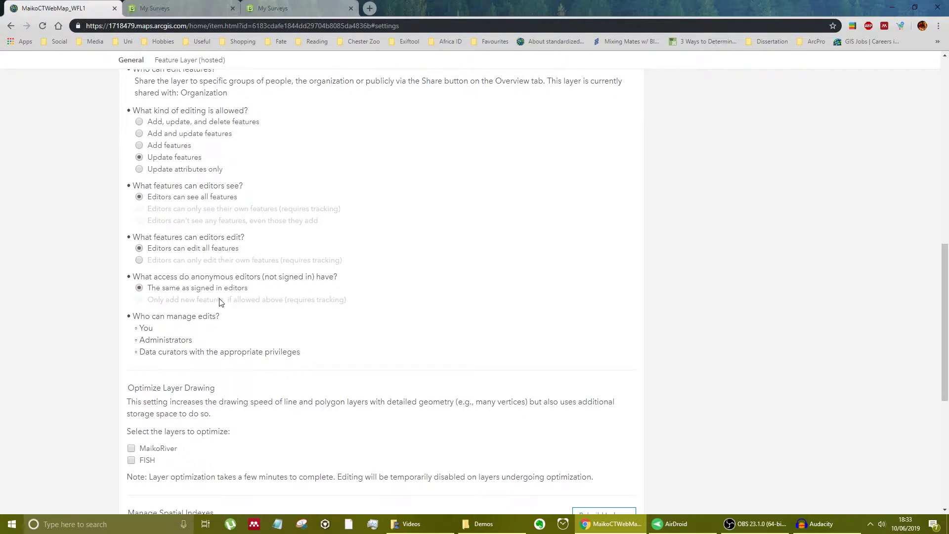
scroll(270, 298, "up", 1)
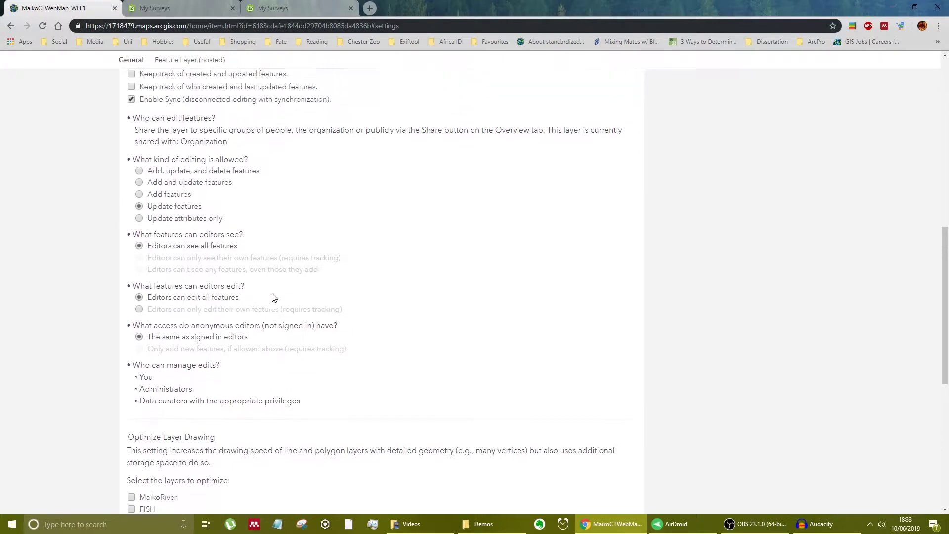
scroll(274, 301, "up", 1)
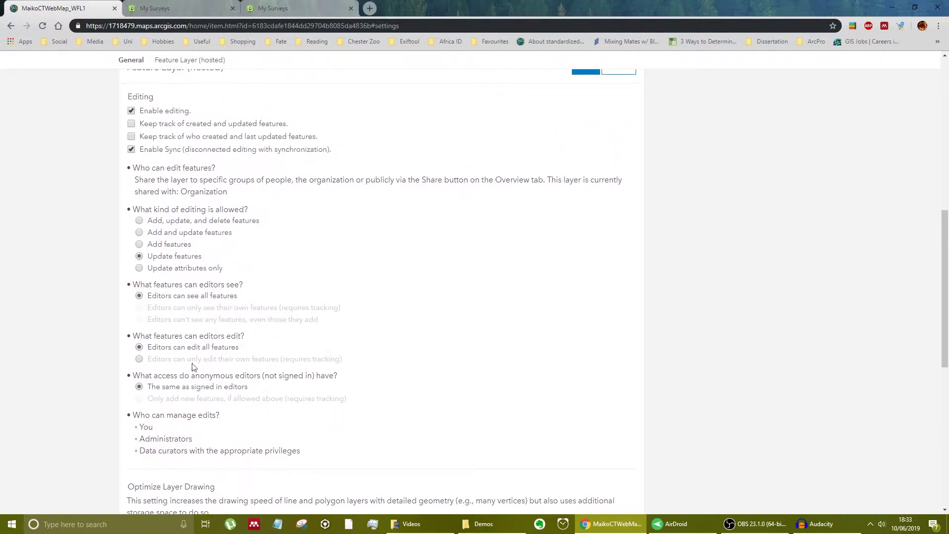
scroll(193, 367, "down", 6)
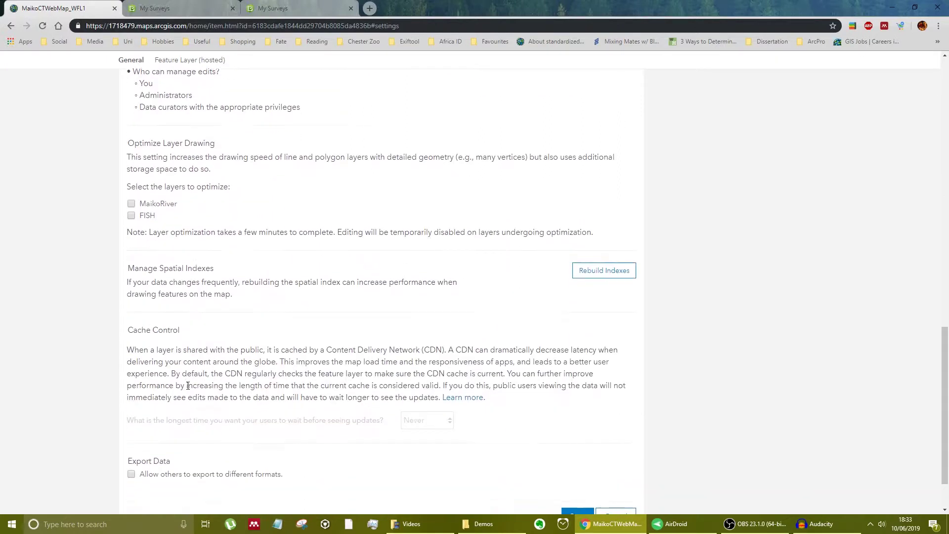
scroll(189, 283, "down", 1)
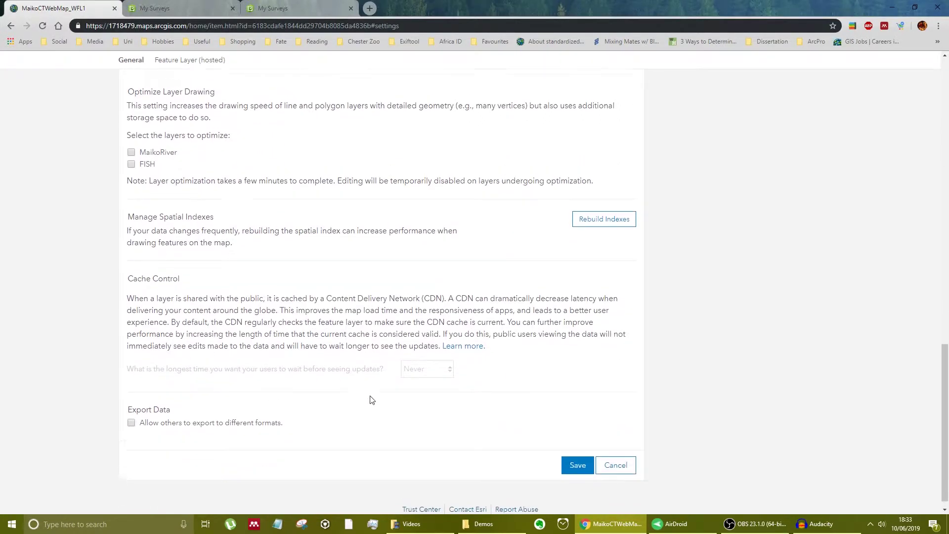
scroll(371, 401, "up", 10)
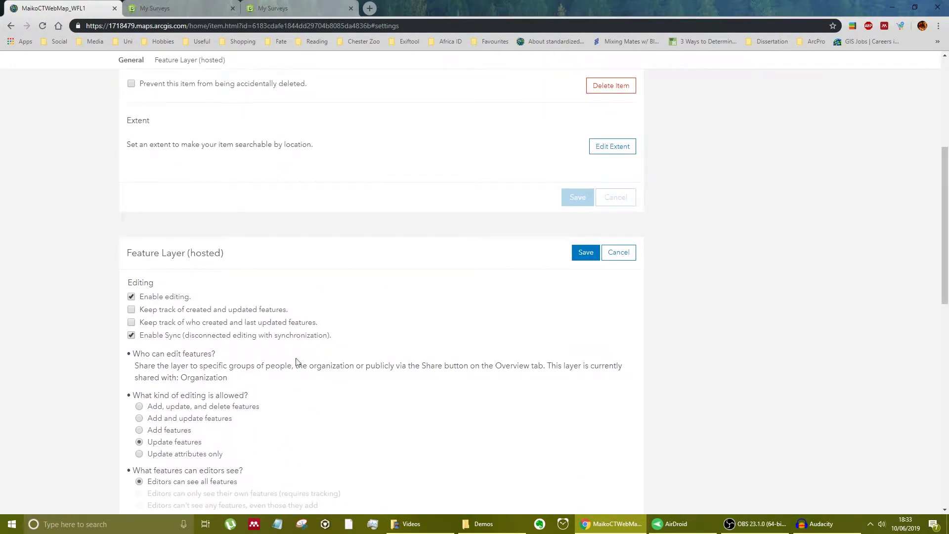
left_click(581, 260)
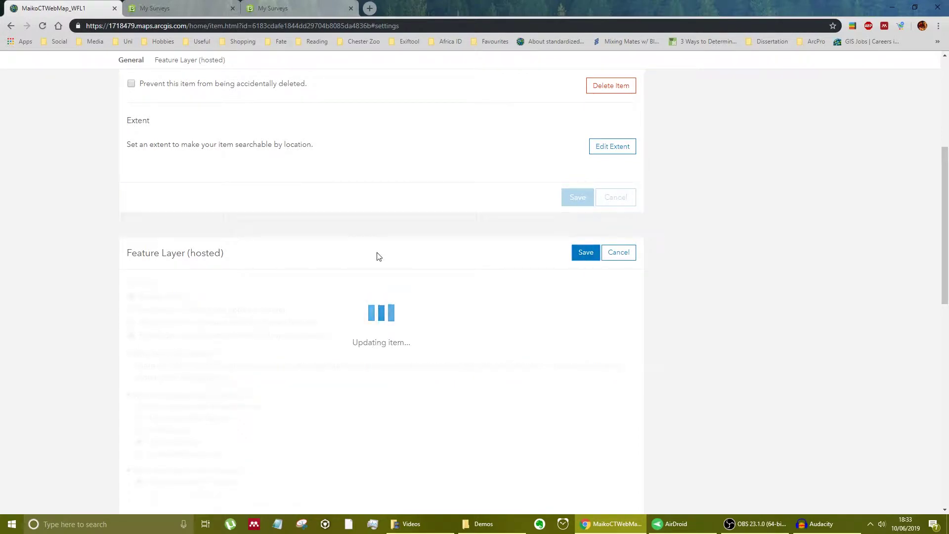
scroll(414, 295, "up", 1)
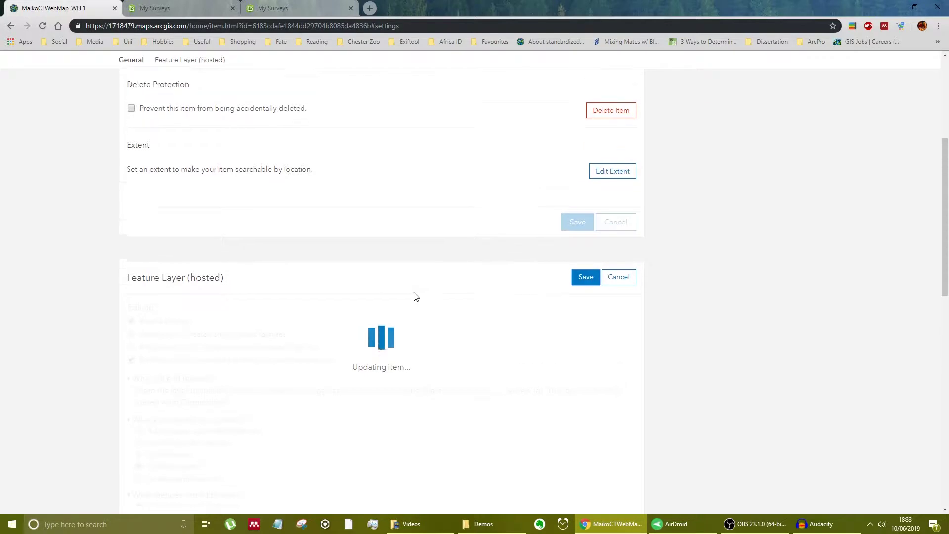
scroll(425, 303, "up", 4)
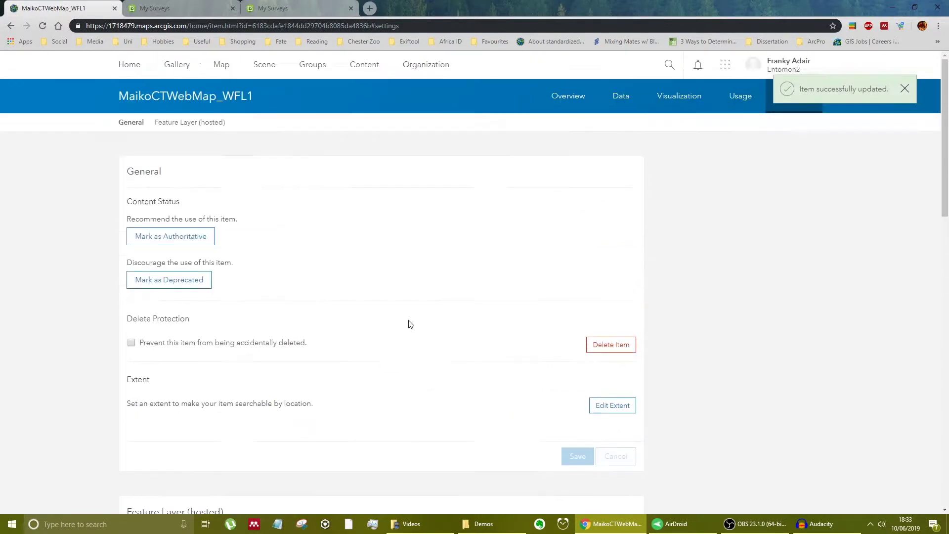
Step: Enable offline mode in the settings of the MaikoCTWebMap web map item
left_click(364, 66)
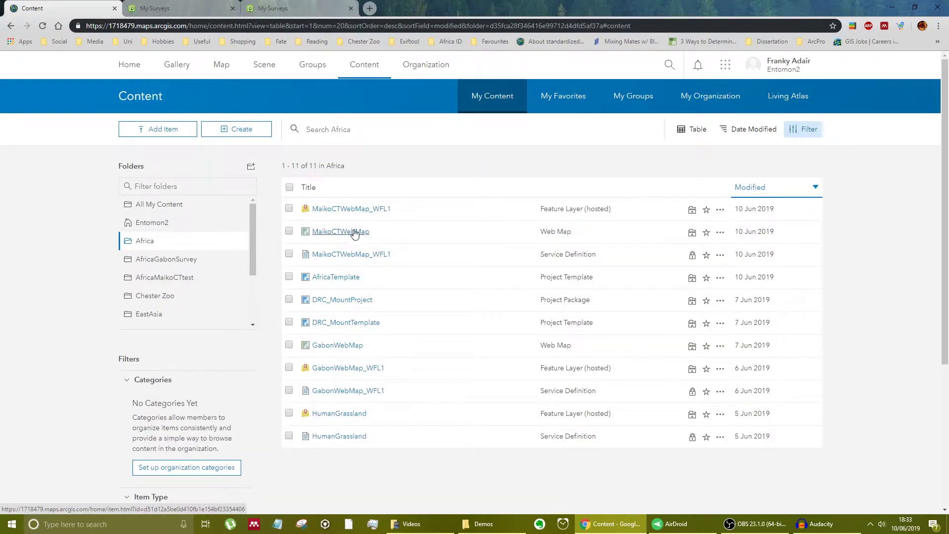
left_click(353, 232)
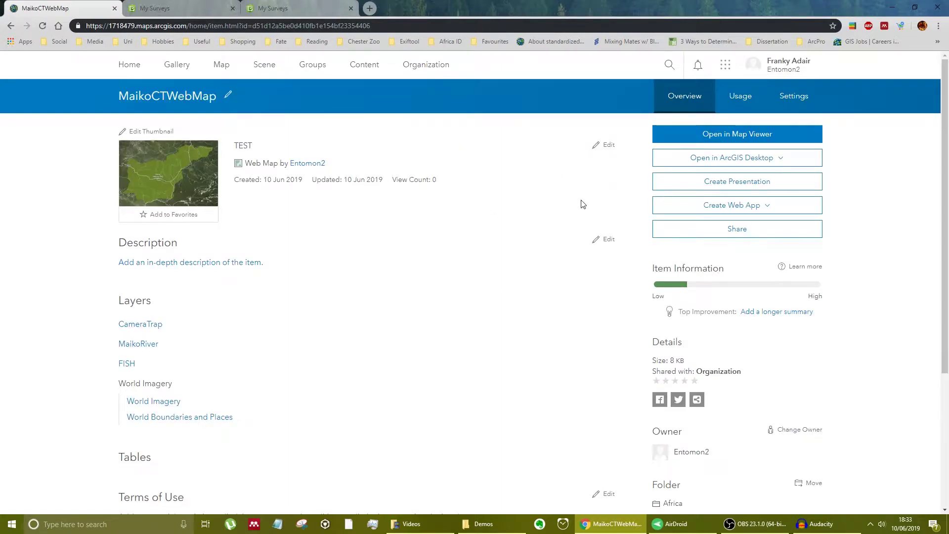
left_click(812, 100)
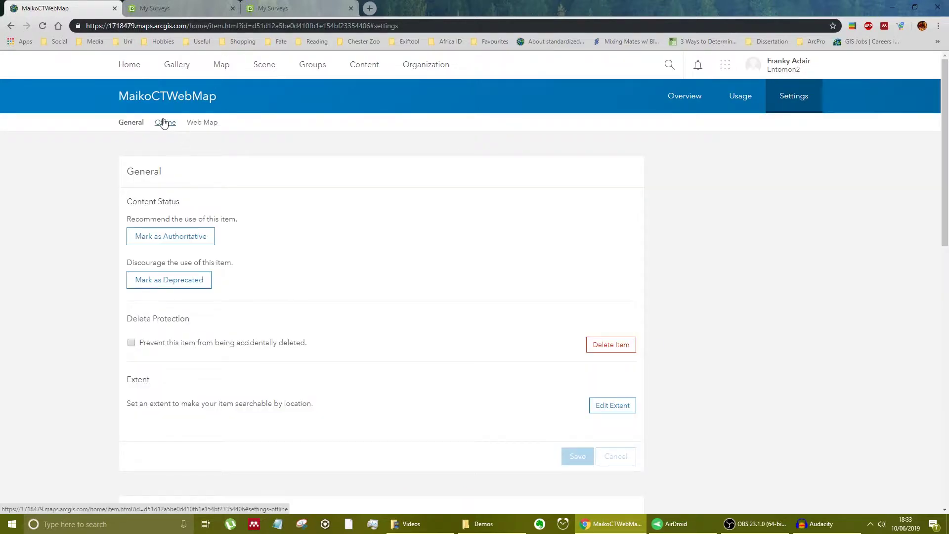
left_click(165, 122)
left_click(217, 153)
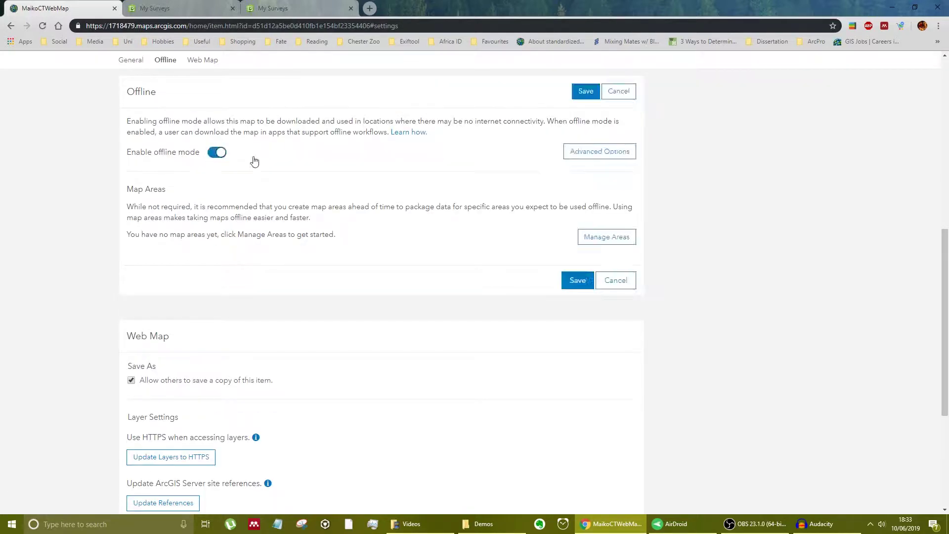
Step: Draw and save a rectangular offline map area enclosing the whole Maiko survey grid, and save the web map's offline settings
left_click(599, 237)
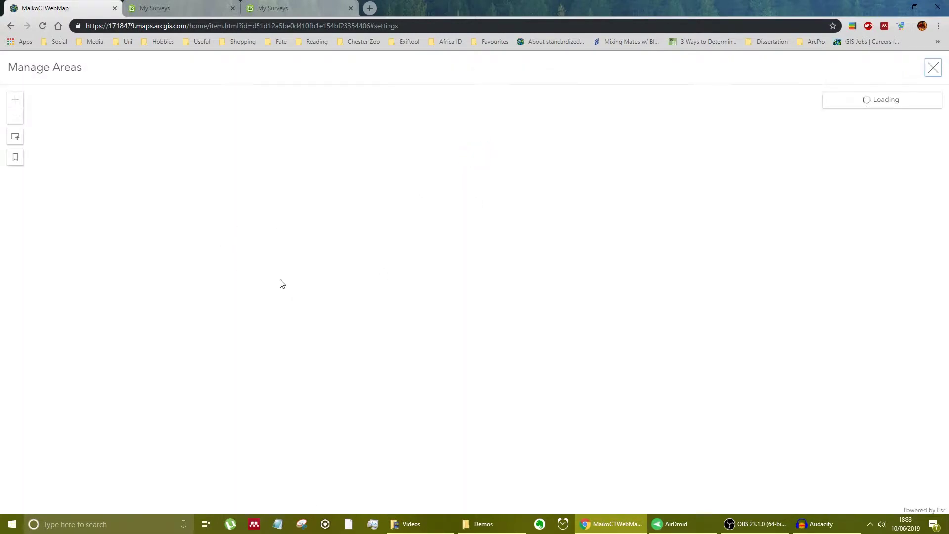
left_click(224, 137)
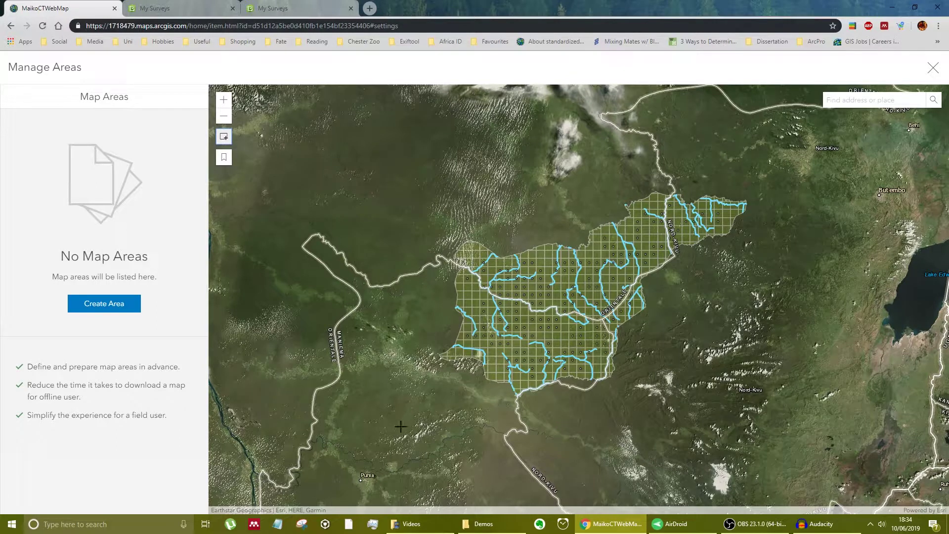
left_click_drag(395, 447, 800, 144)
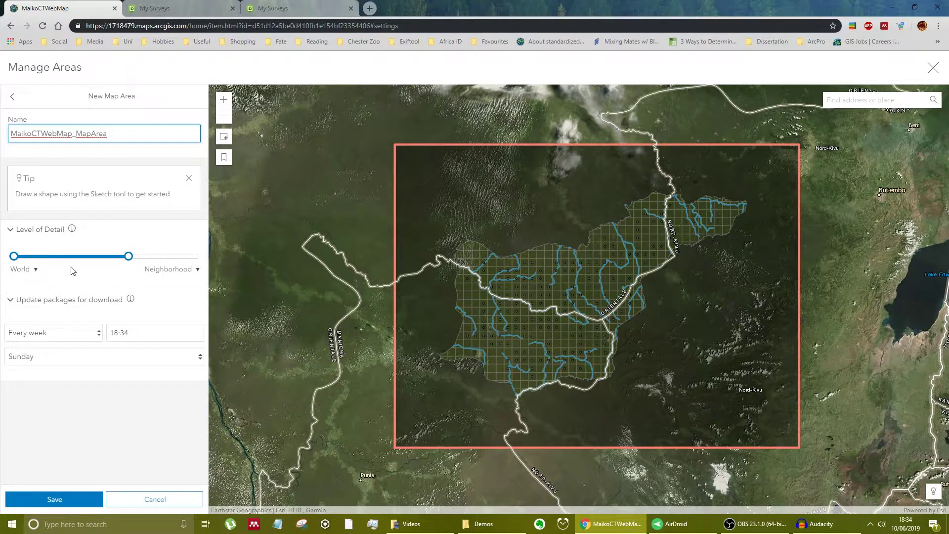
left_click(56, 498)
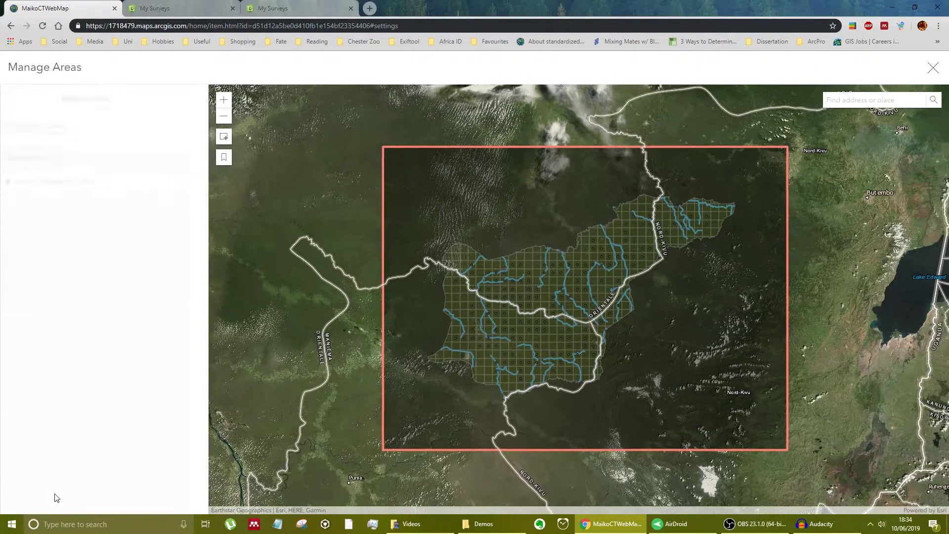
left_click(933, 68)
left_click(589, 282)
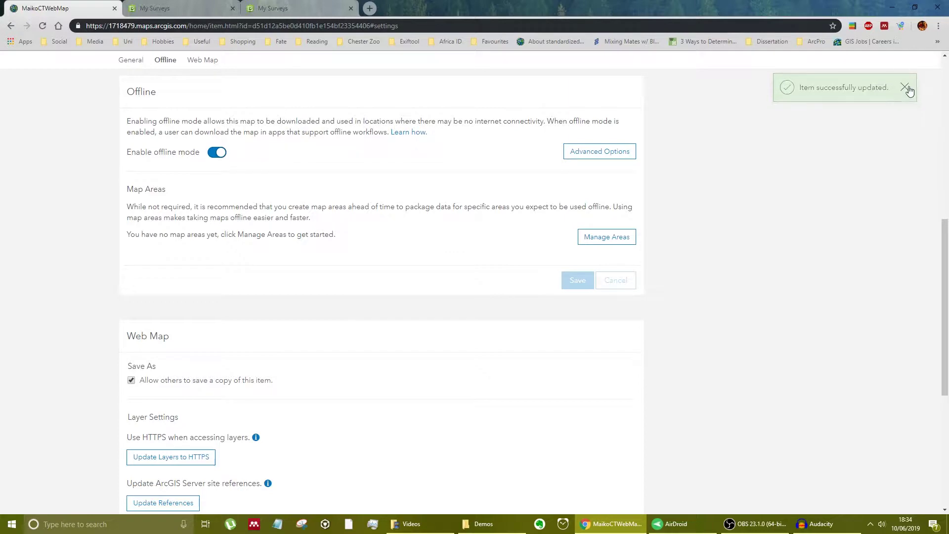
left_click(906, 91)
Step: Open MaikoCTWebMap in Map Viewer with the full survey grid in view
scroll(748, 200, "up", 8)
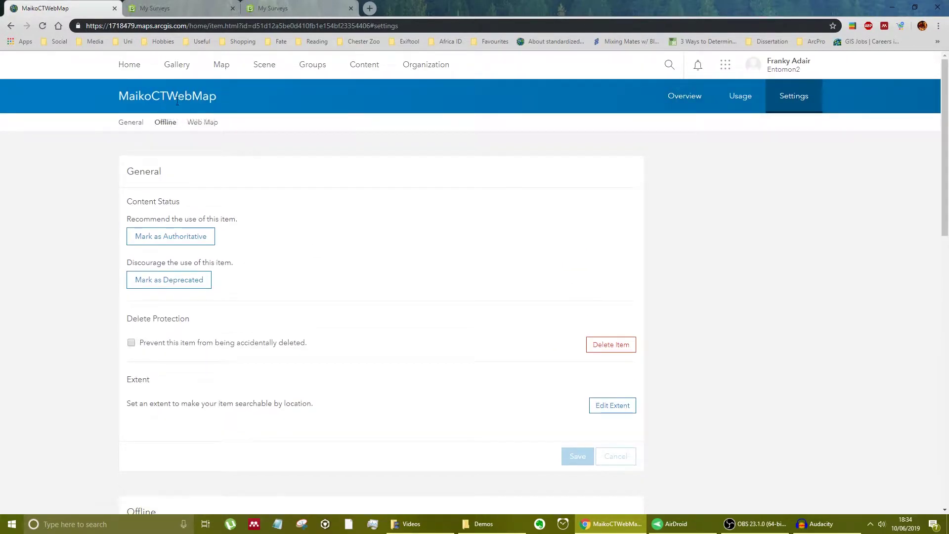
left_click(685, 96)
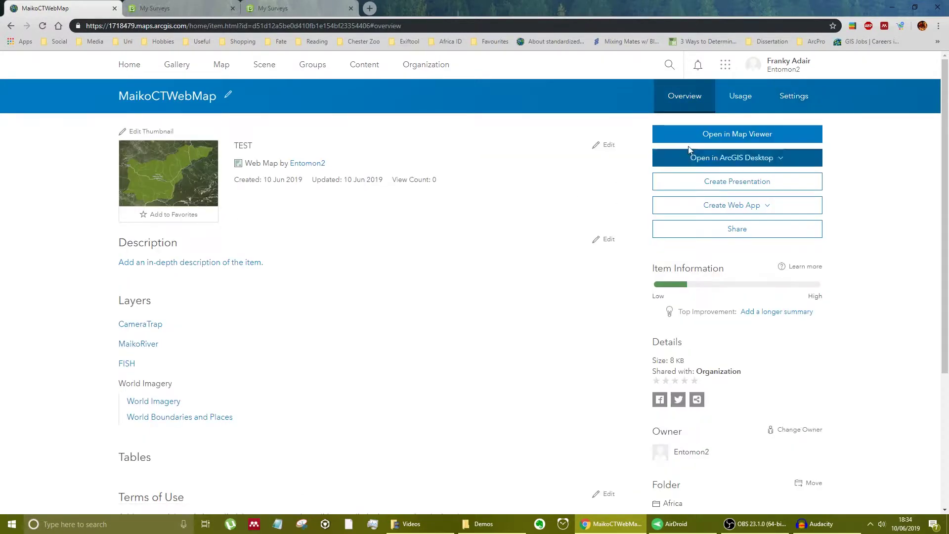
left_click(722, 134)
left_click(461, 324)
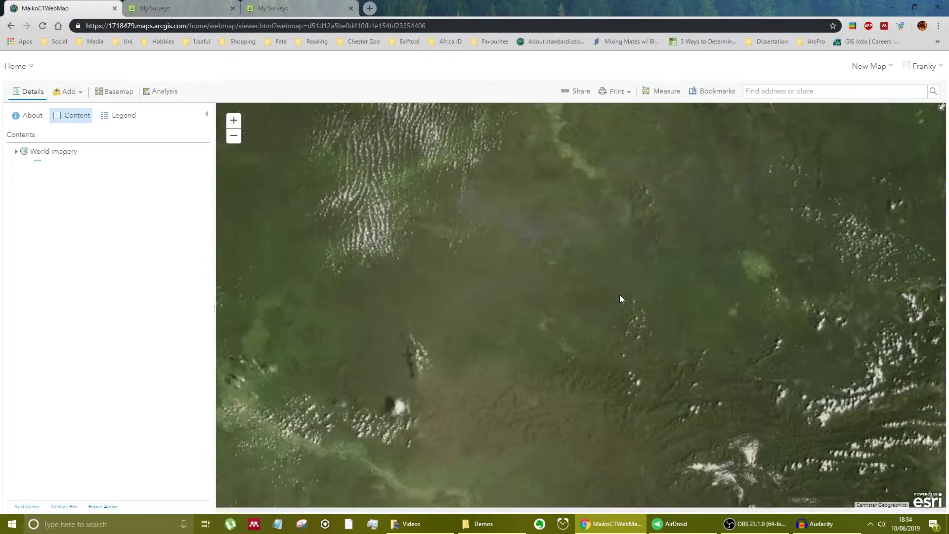
scroll(621, 284, "down", 1)
mouse_move(625, 273)
left_mouse_down()
mouse_move(581, 285)
mouse_move(607, 273)
left_mouse_up()
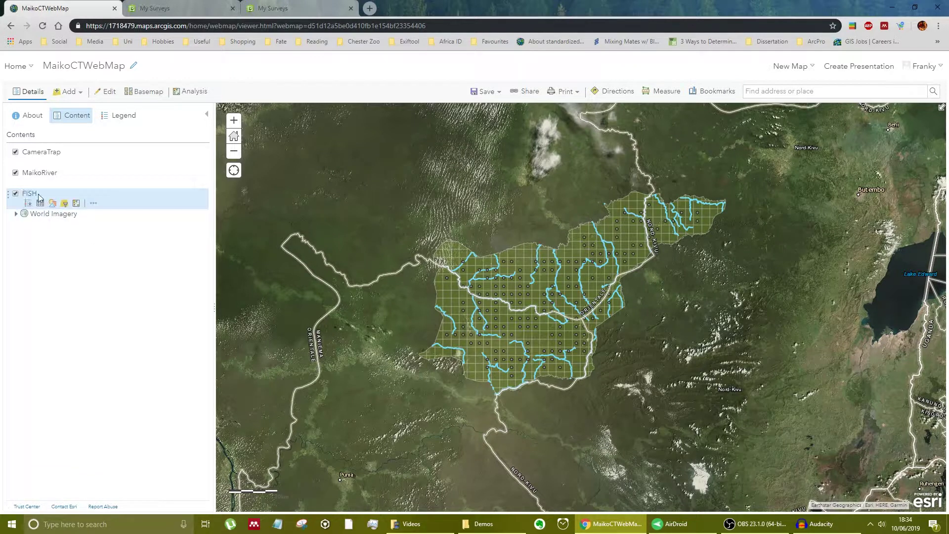
Step: Disable editing on the FISH grid layer of the web map
mouse_move(39, 178)
mouse_move(26, 202)
left_click(89, 204)
left_click(92, 203)
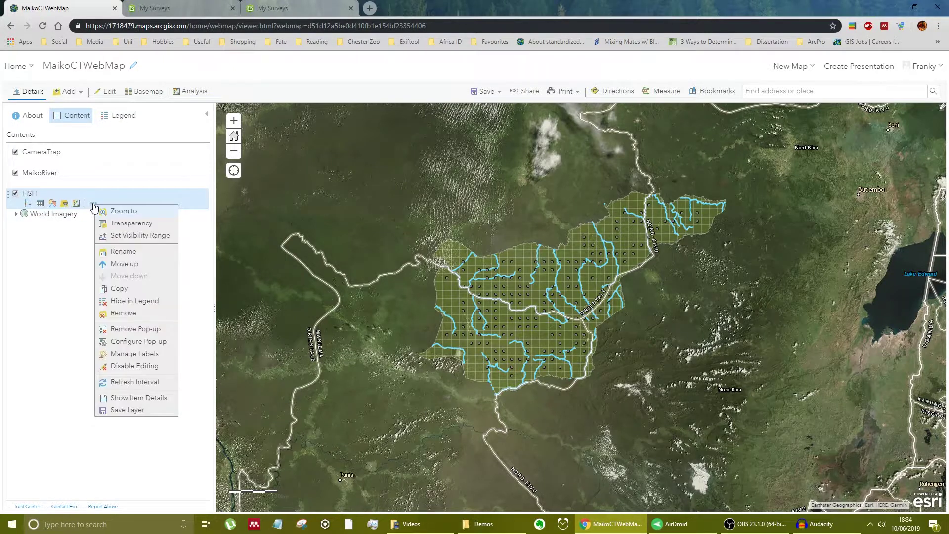
left_click(137, 369)
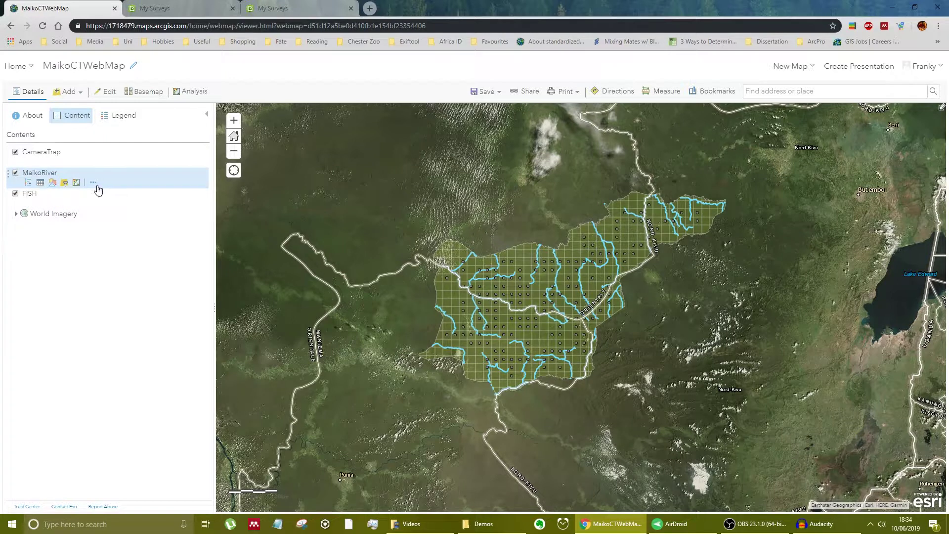
left_click(94, 184)
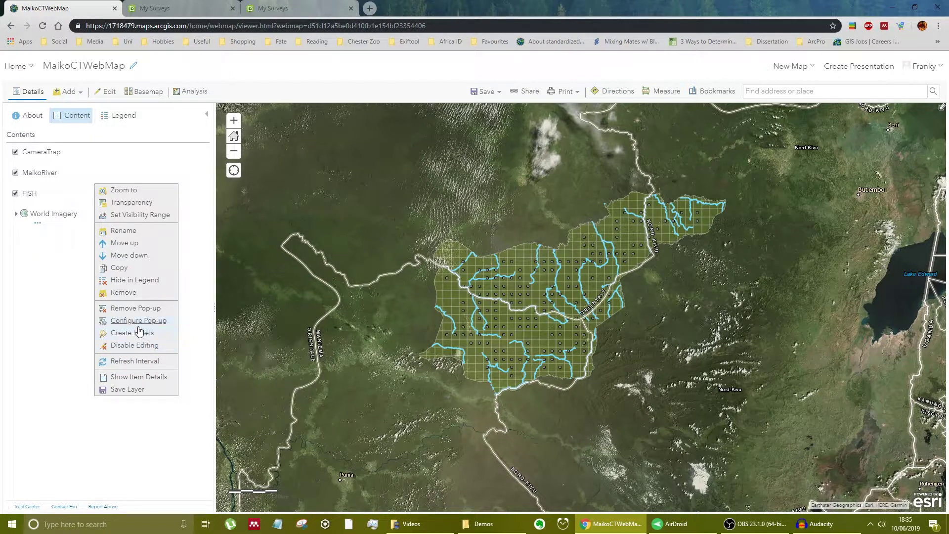
left_click(92, 182)
left_click(92, 182)
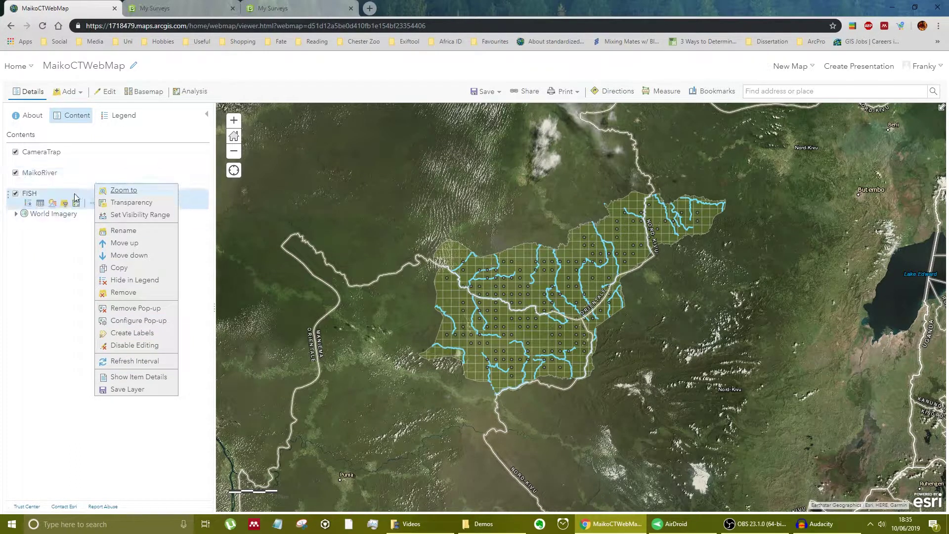
left_click(66, 278)
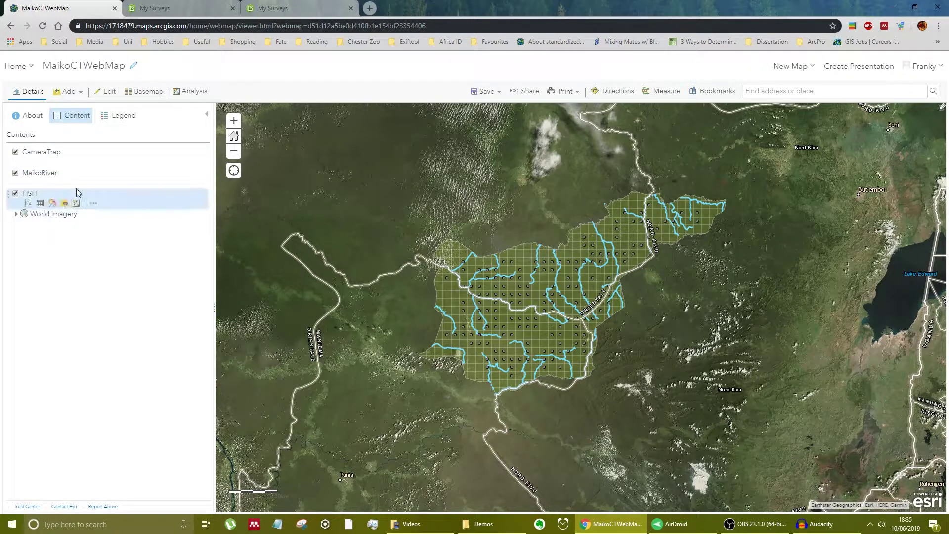
Step: Save the web map under its existing name and return to the Africa content folder
scroll(527, 286, "up", 2)
left_click(486, 91)
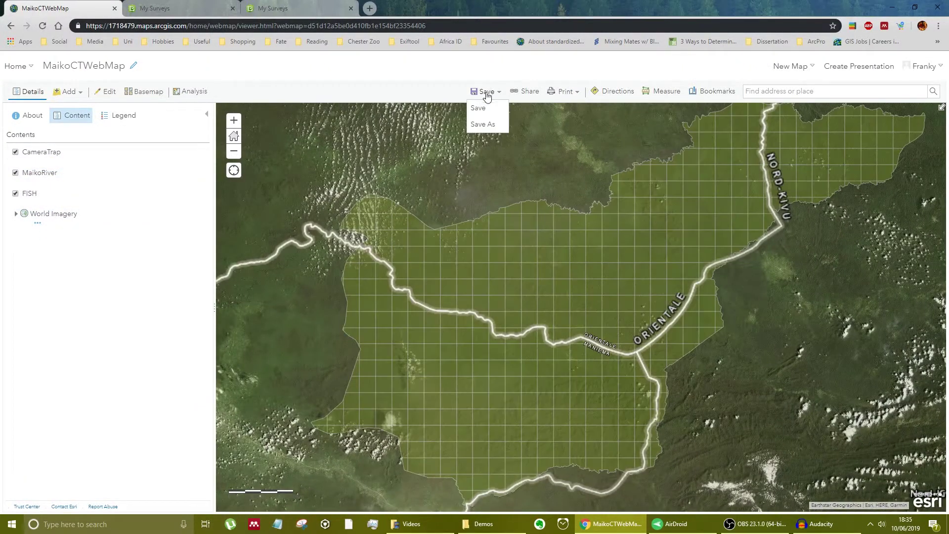
left_click(482, 108)
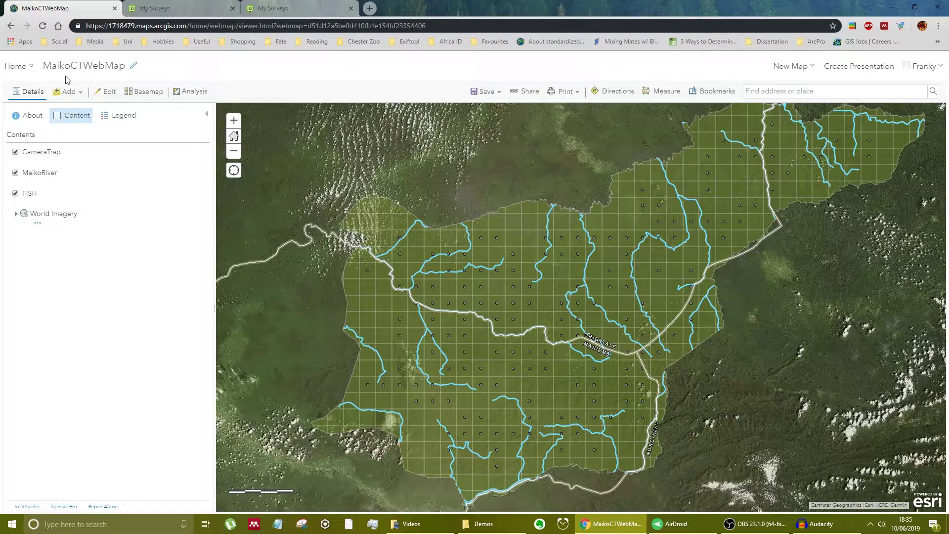
left_click(27, 68)
left_click(46, 165)
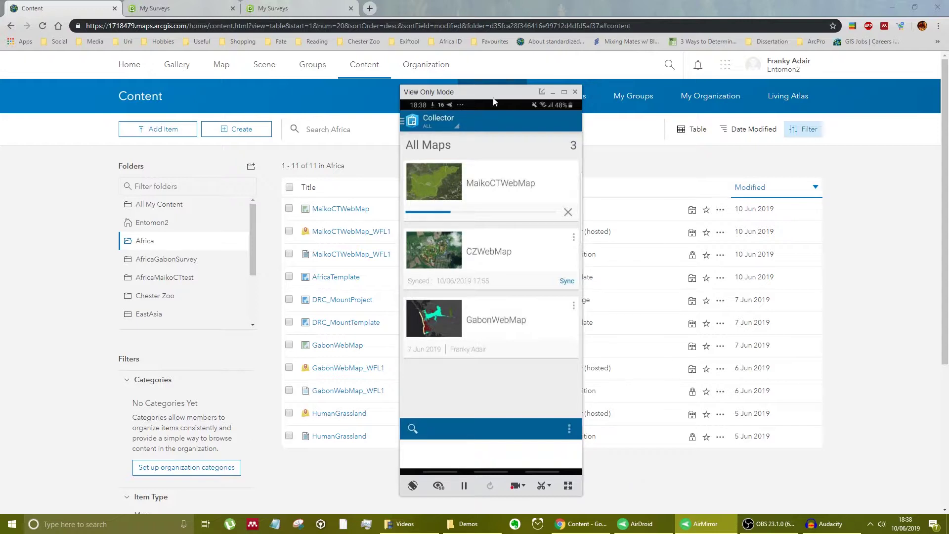
Step: Reopen the saved MaikoCTWebMap from the Africa folder in Map Viewer and show its full grid
left_click(339, 212)
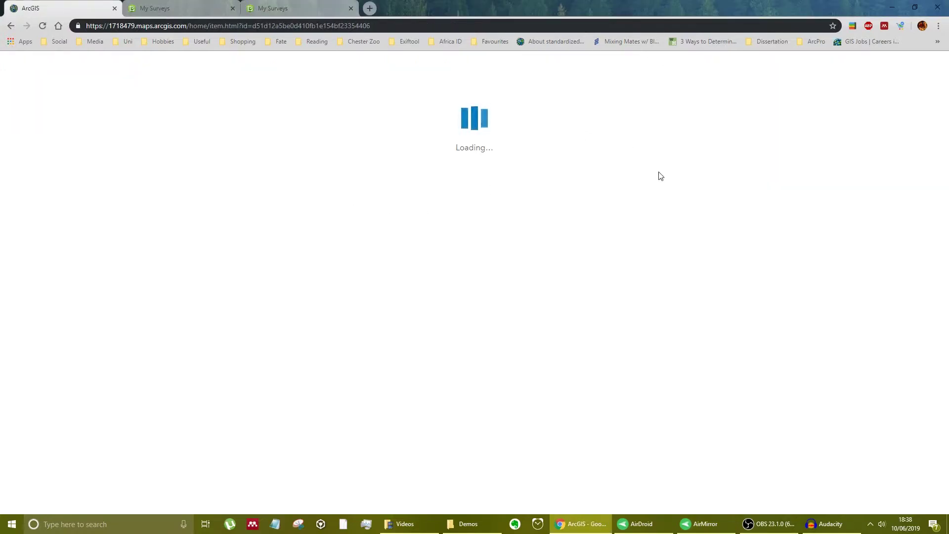
left_click(722, 134)
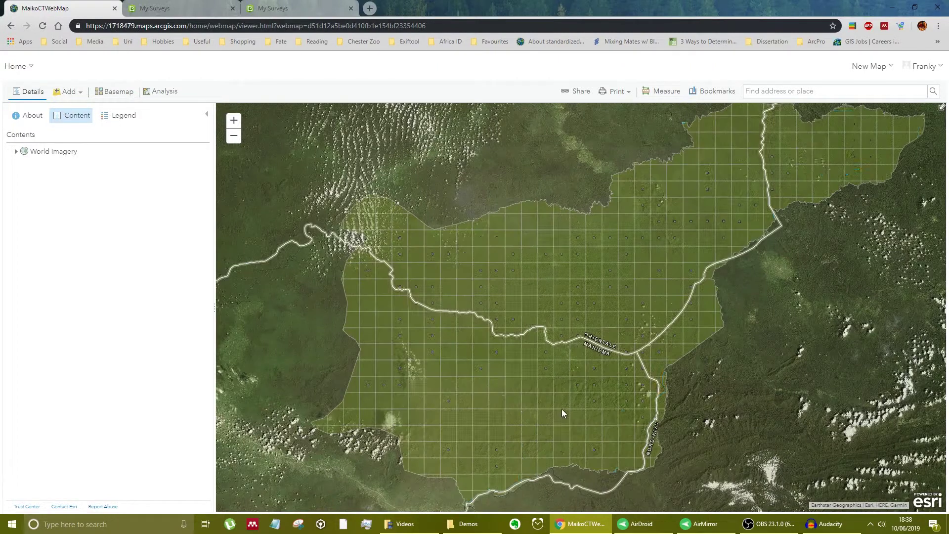
scroll(613, 400, "down", 1)
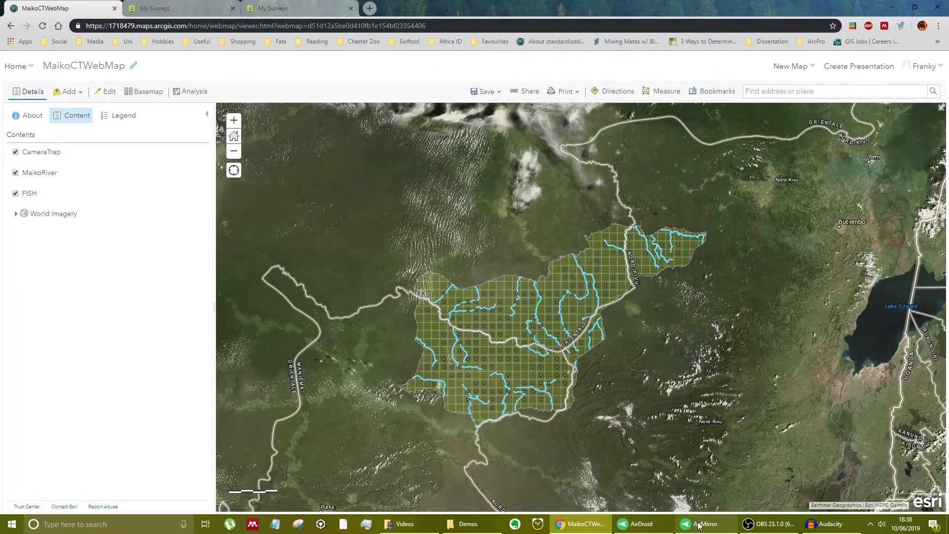
Step: Switch to the AirMirror phone view to follow the map in Collector, and move its window clear of the web map
left_click(701, 524)
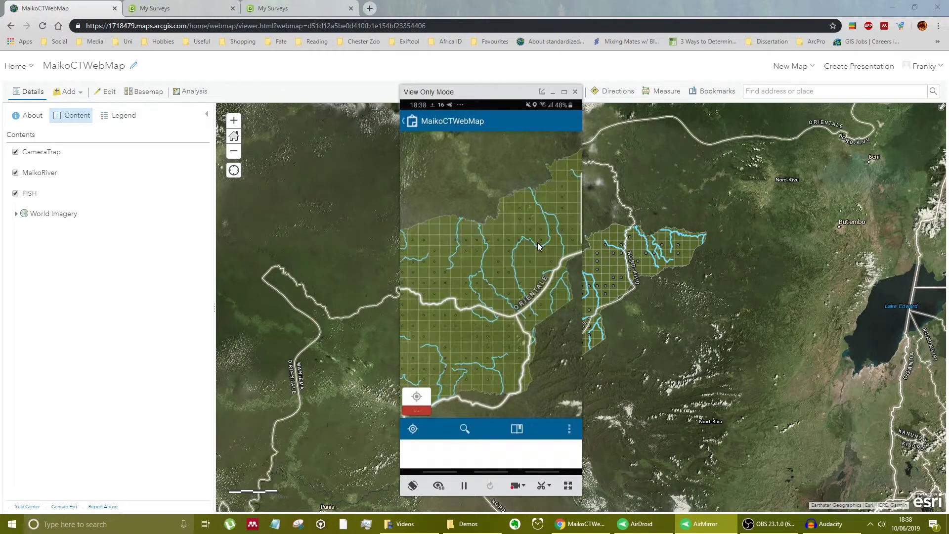
left_click(538, 246)
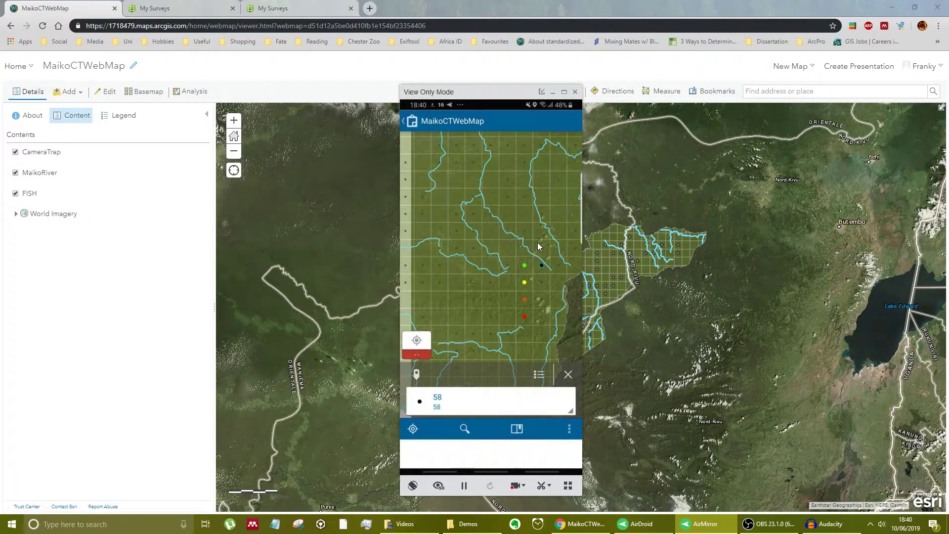
scroll(538, 243, "down", 2)
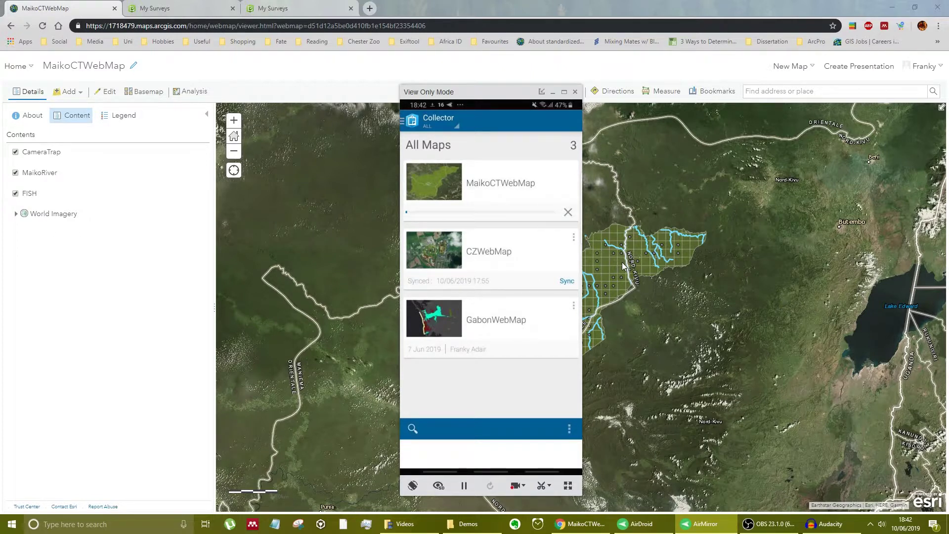
left_click_drag(506, 93, 819, 105)
Step: Examine the camera trap points and rivers in the web map for the edits synced from Collector
left_click_drag(680, 192, 608, 187)
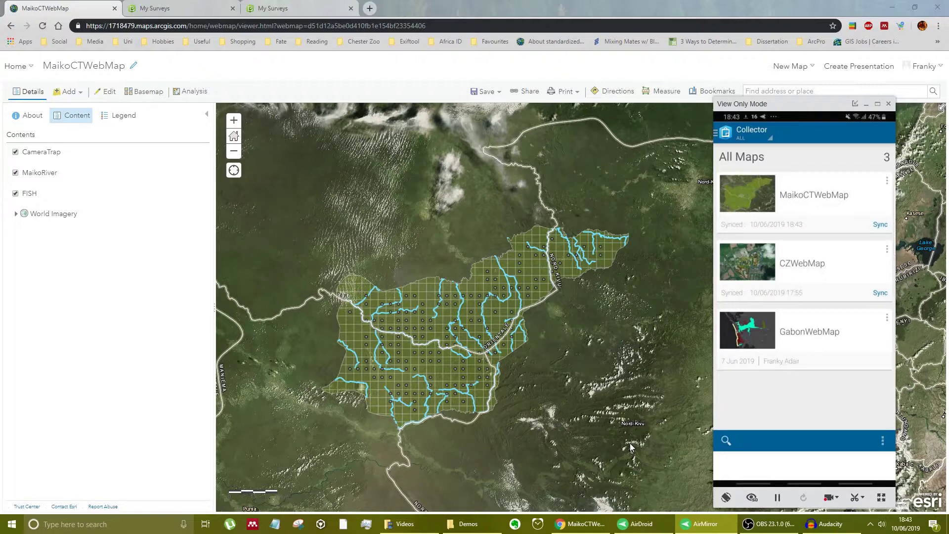
scroll(473, 408, "up", 1)
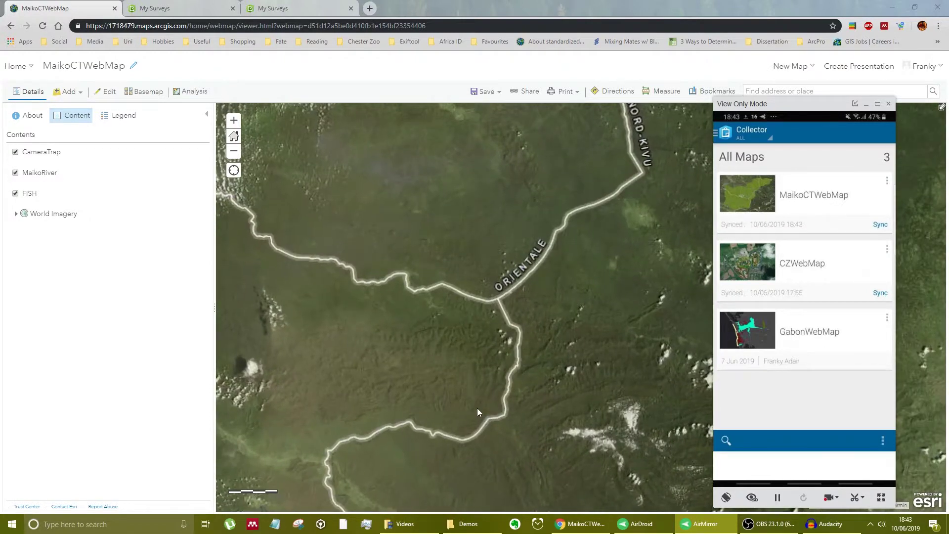
left_click_drag(473, 430, 515, 477)
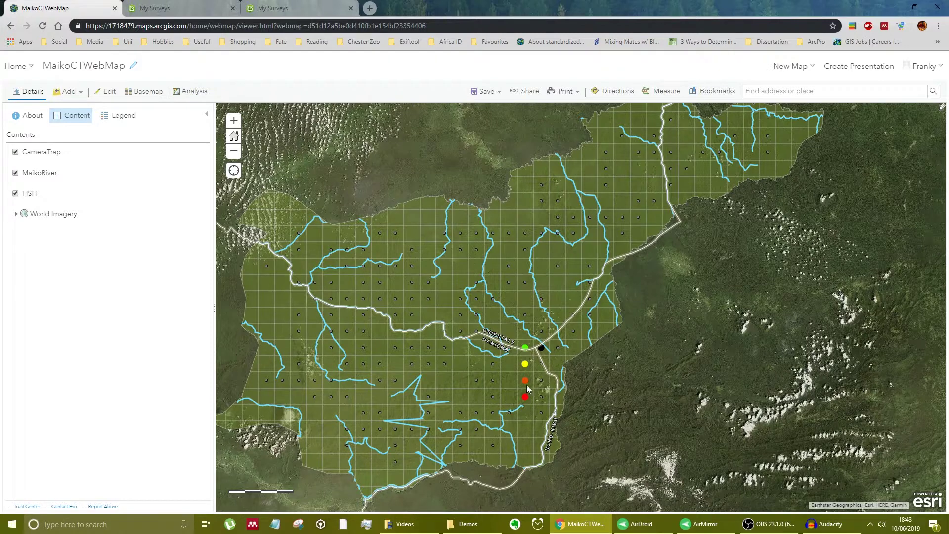
scroll(527, 367, "up", 2)
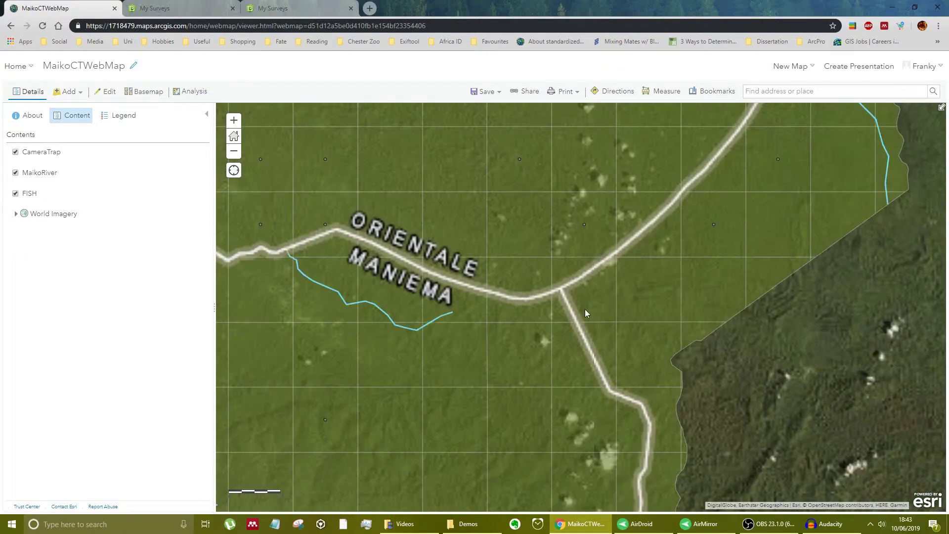
left_click_drag(568, 378, 557, 297)
scroll(438, 395, "down", 2)
left_click_drag(438, 404, 546, 402)
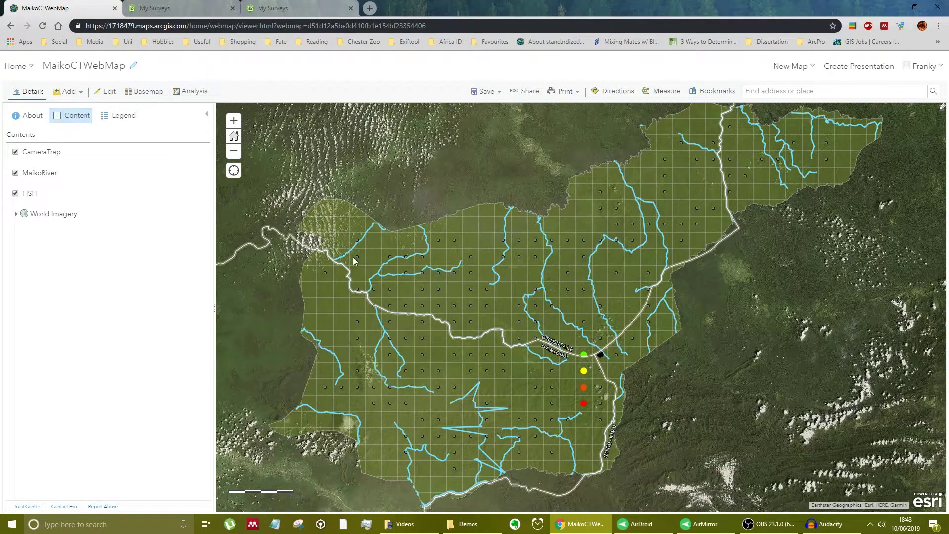
Step: Save the MaikoCTWebMap web map again under its existing name after the Collector sync
left_click(483, 91)
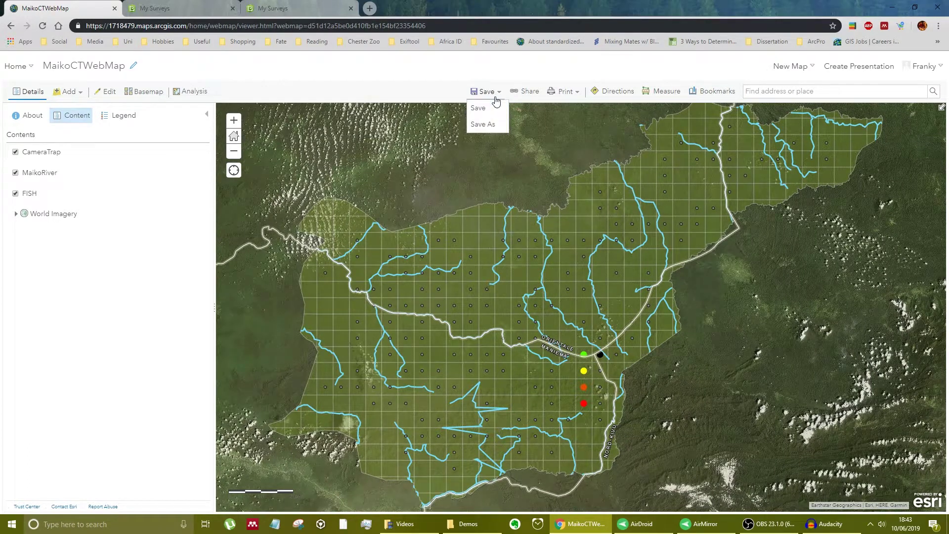
left_click(493, 106)
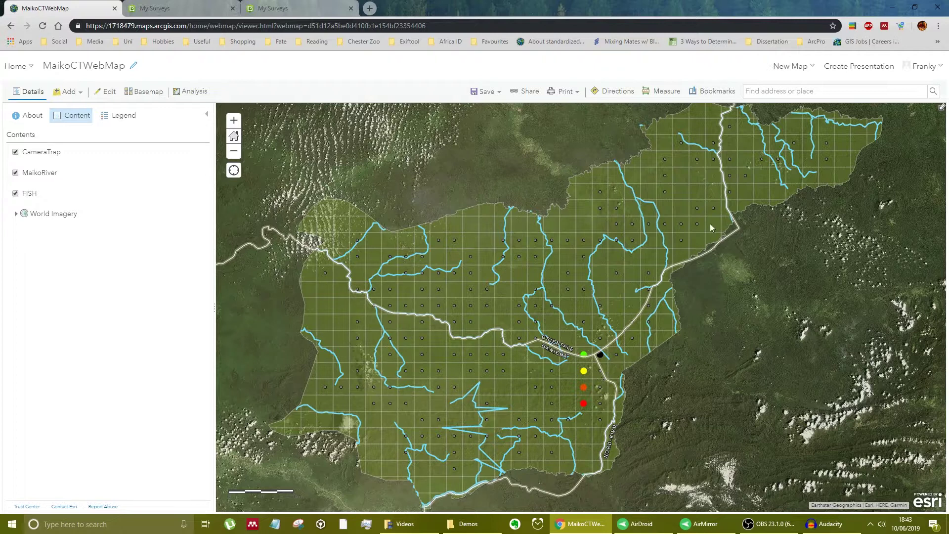
left_click_drag(529, 225, 504, 238)
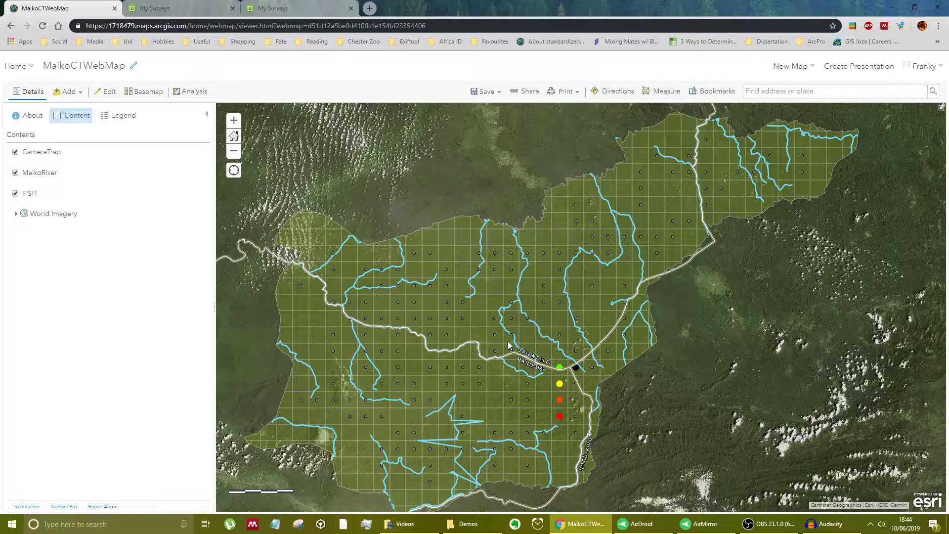
Step: Leave Map Viewer for the Africa content folder and open the item page of the MaikoCTWebMap web map
left_click(29, 70)
left_click(41, 165)
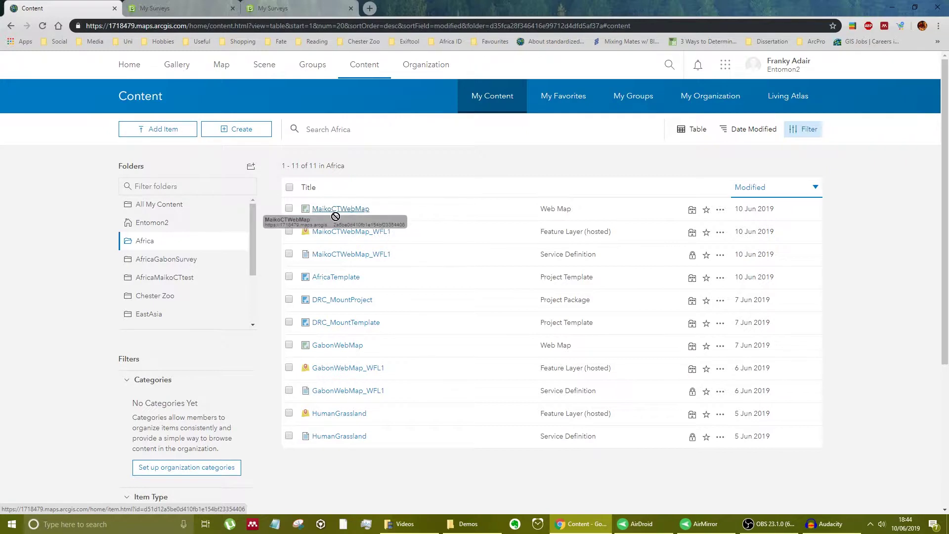
left_click(359, 214)
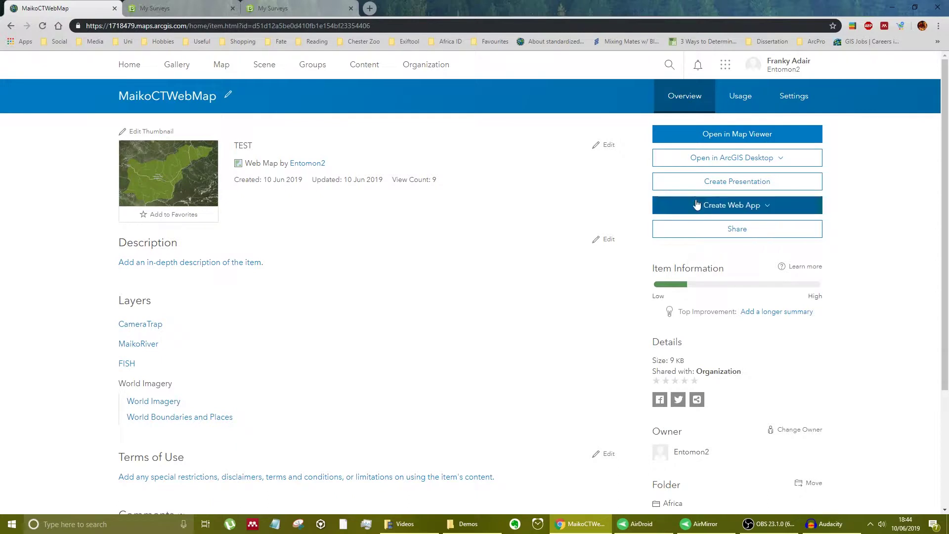
Step: Download the MaikoCTWebMap item file for ArcGIS Pro and launch ArcGIS Pro from it
left_click(781, 163)
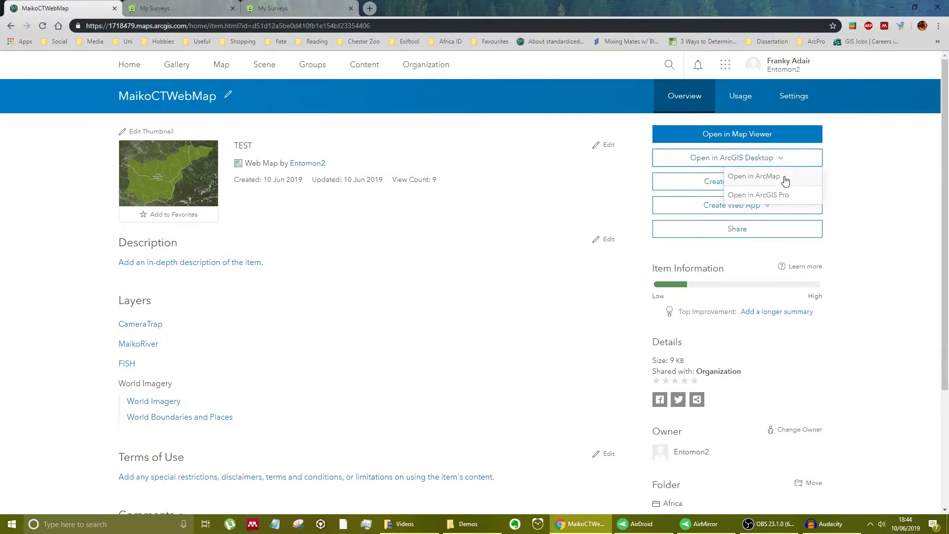
left_click(775, 198)
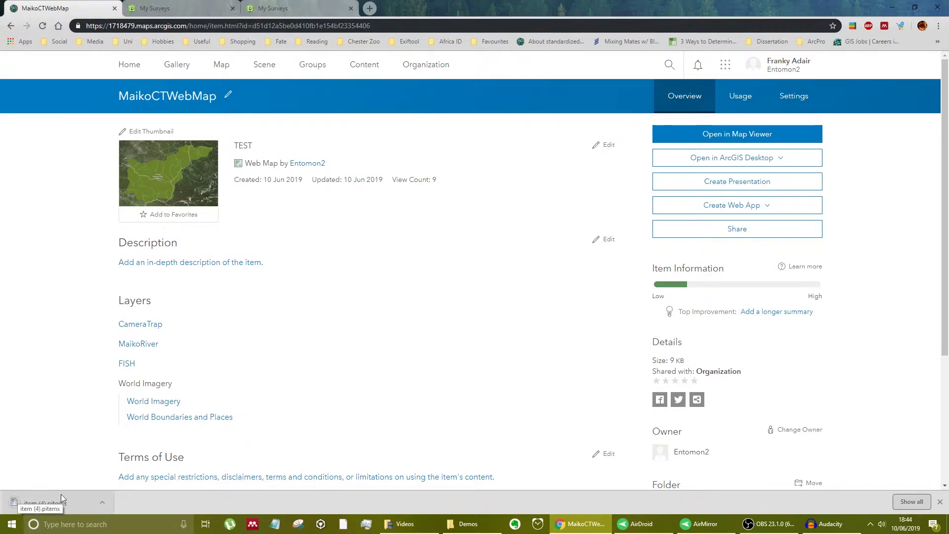
left_click(49, 504)
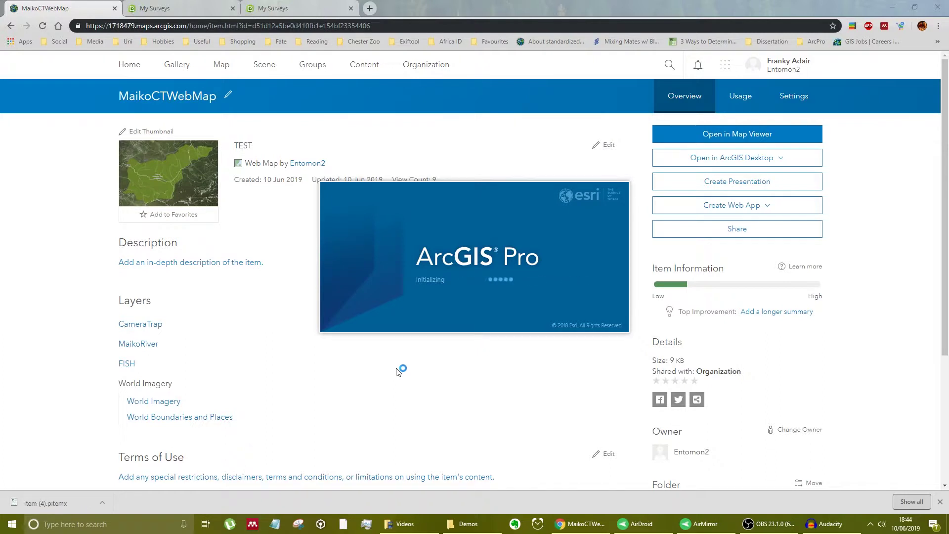
left_click(551, 273)
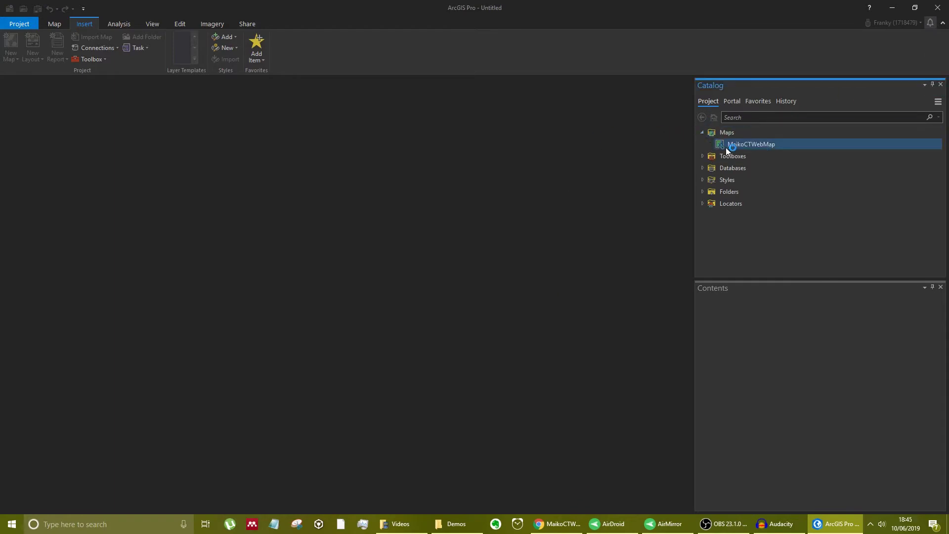
Step: Open the MaikoCTWebMap map from the project's maps in ArcGIS Pro to view the synced layers
right_click(769, 148)
left_click(784, 156)
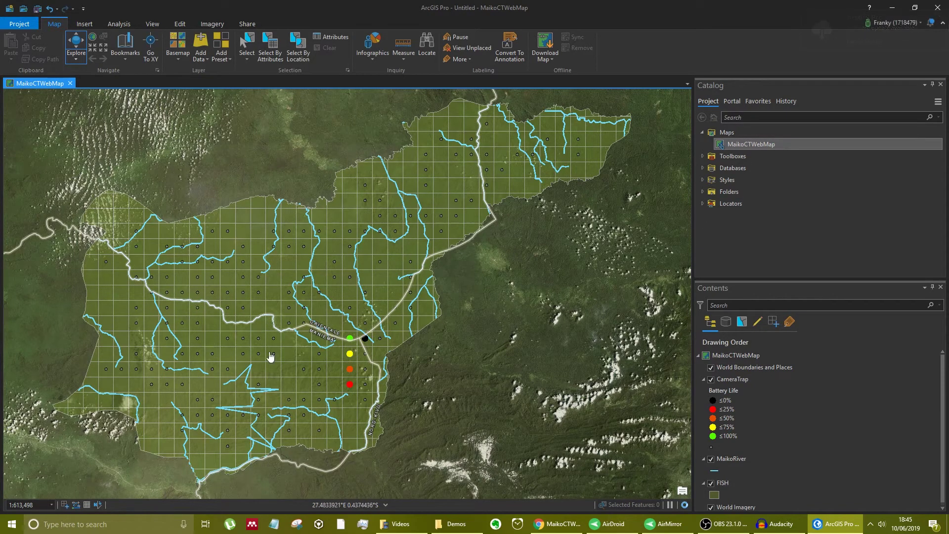
mouse_move(318, 169)
left_mouse_down()
mouse_move(319, 222)
mouse_move(340, 184)
left_mouse_up()
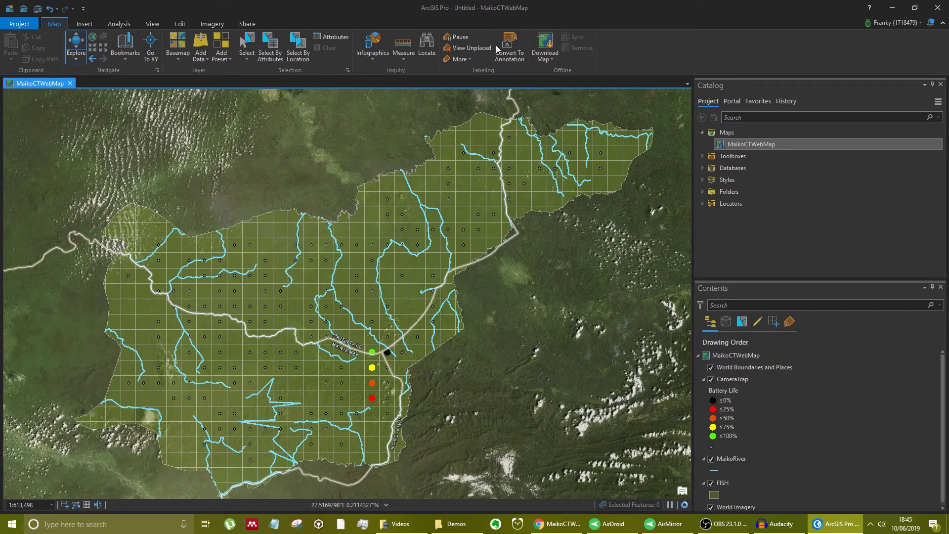
Step: Switch back to ArcGIS Online in Chrome and open Map Viewer from the MaikoCTWebMap item page
left_click(556, 525)
left_click(221, 64)
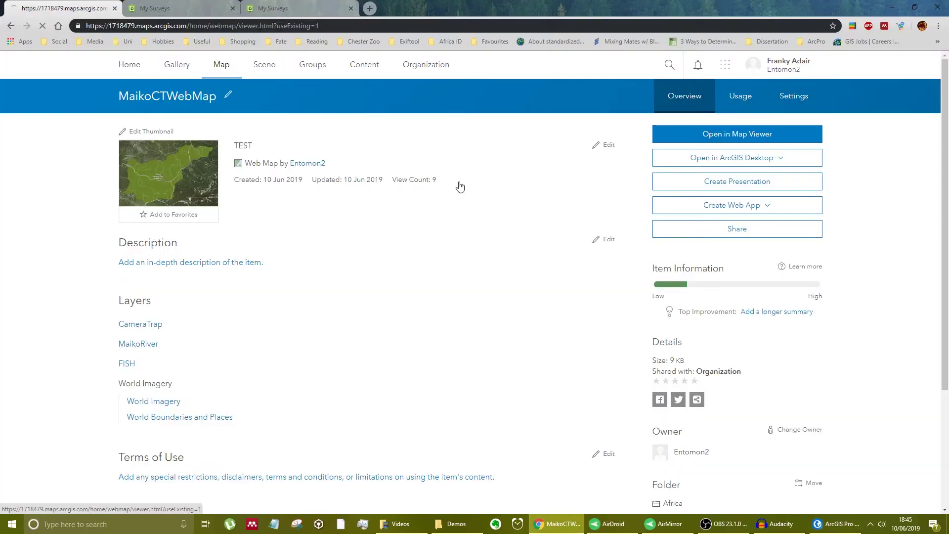